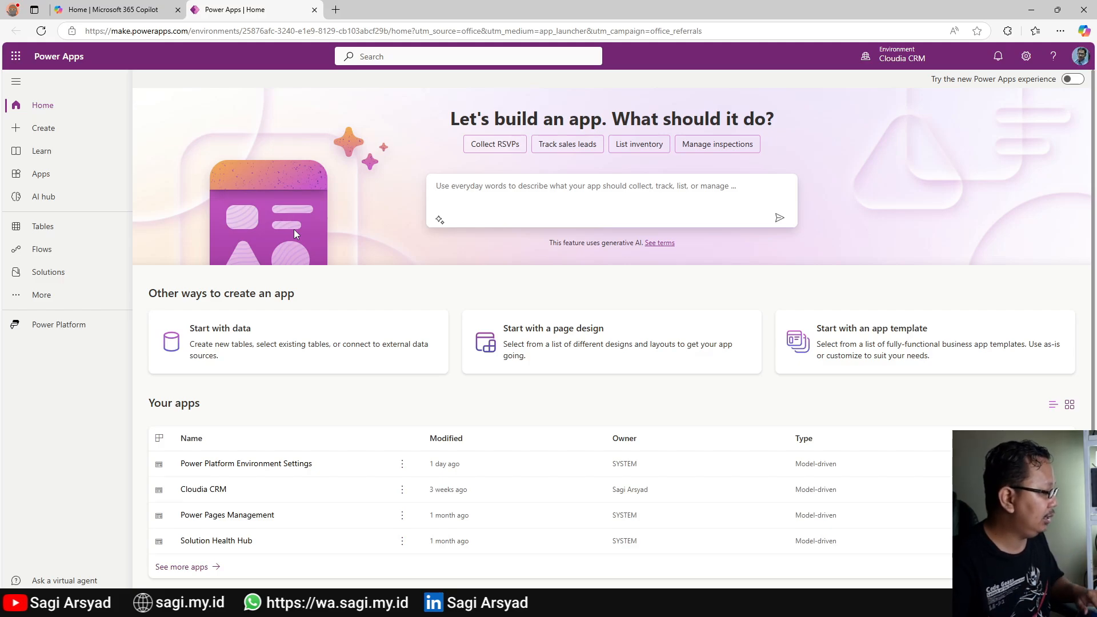
Open the Common Data Services Default Solution from the environment's unmanaged solutions.
{"action": "left_click", "coordinate": [51, 225]}
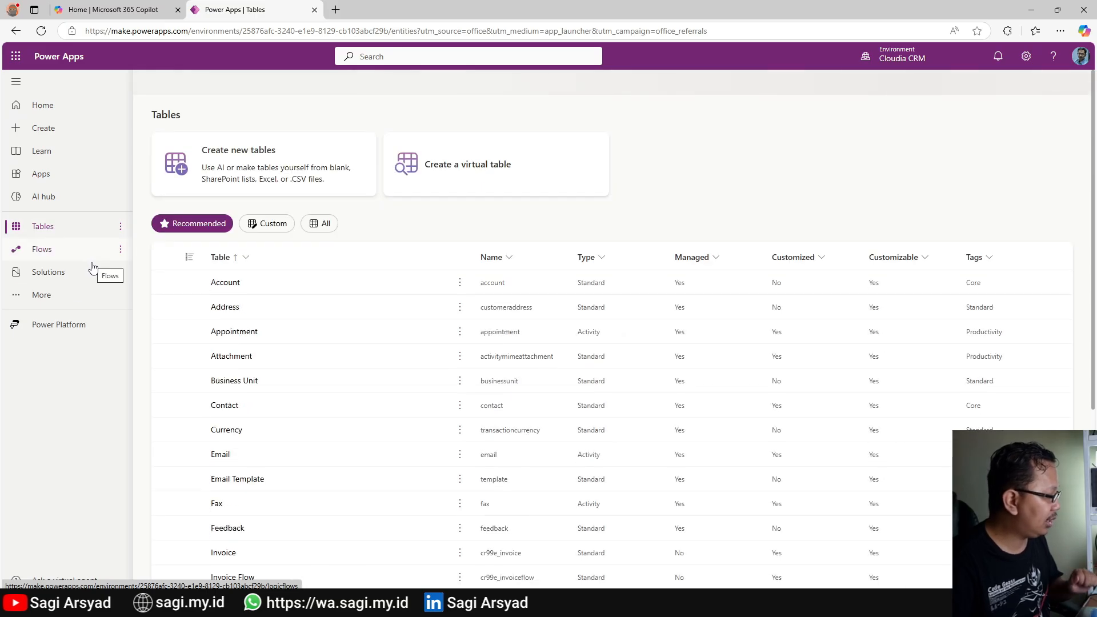
{"action": "left_click", "coordinate": [48, 272]}
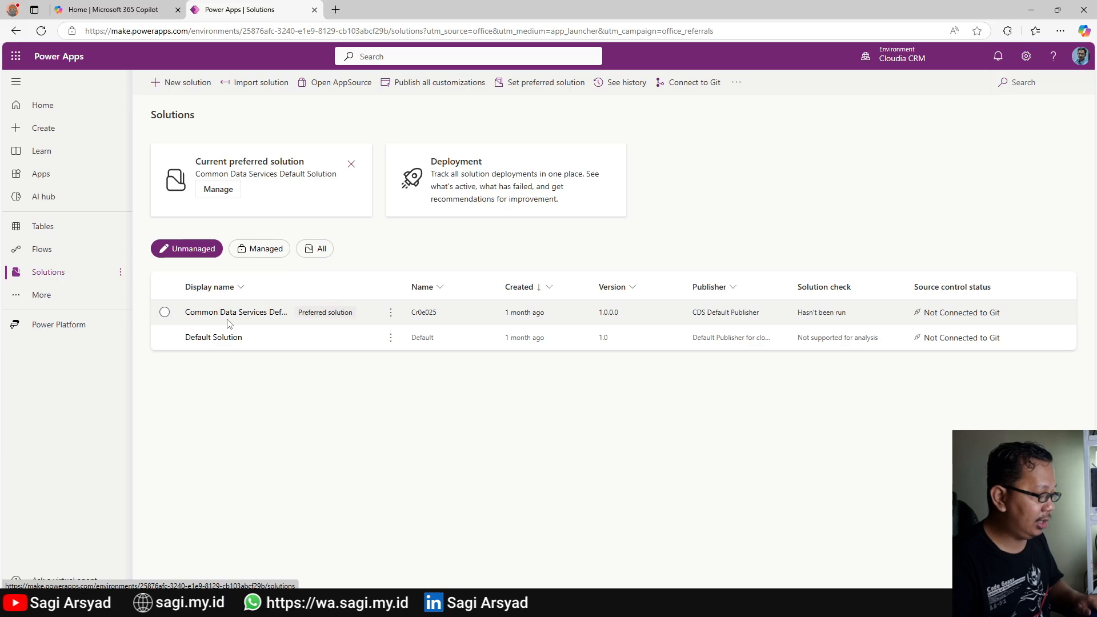
{"action": "left_click", "coordinate": [255, 320]}
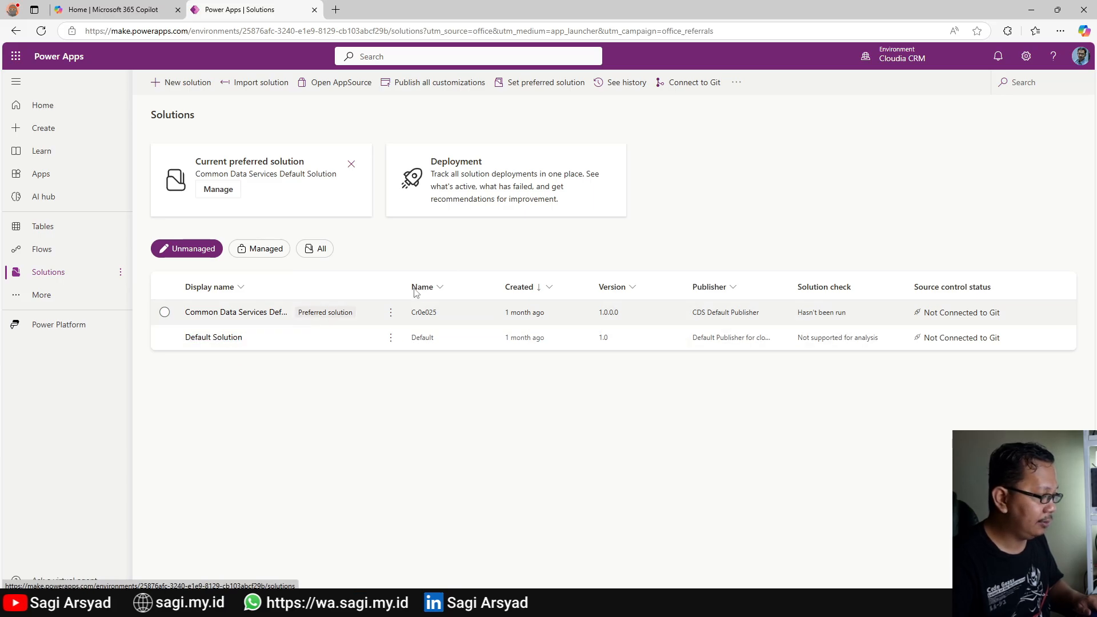
{"action": "left_click", "coordinate": [255, 319]}
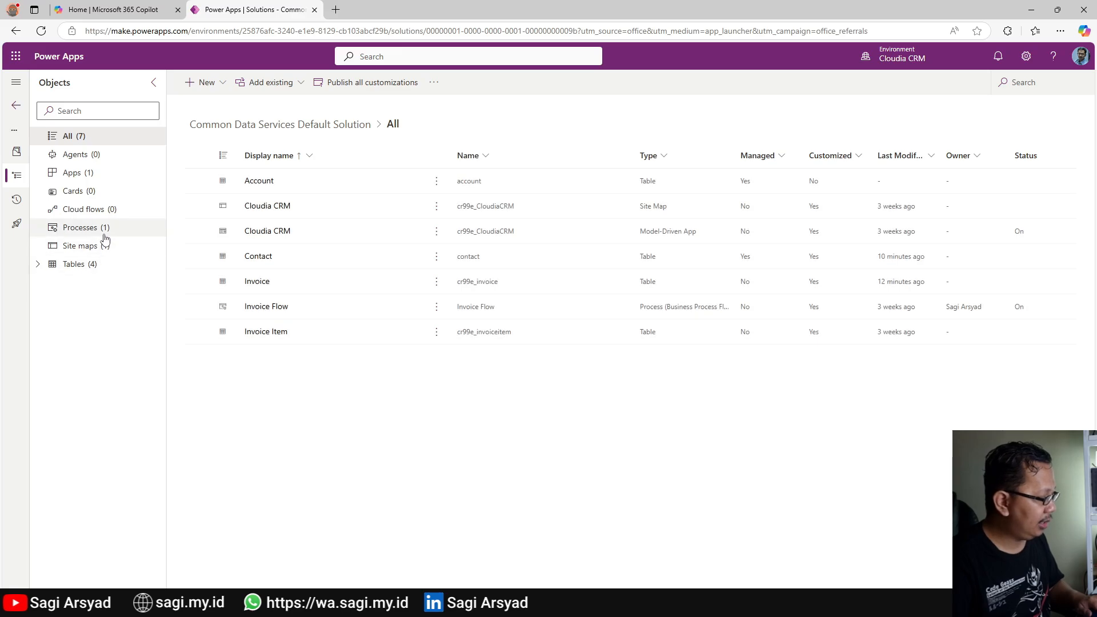
Open the solution's Invoice Flow business process flow for editing.
{"action": "left_click", "coordinate": [104, 234]}
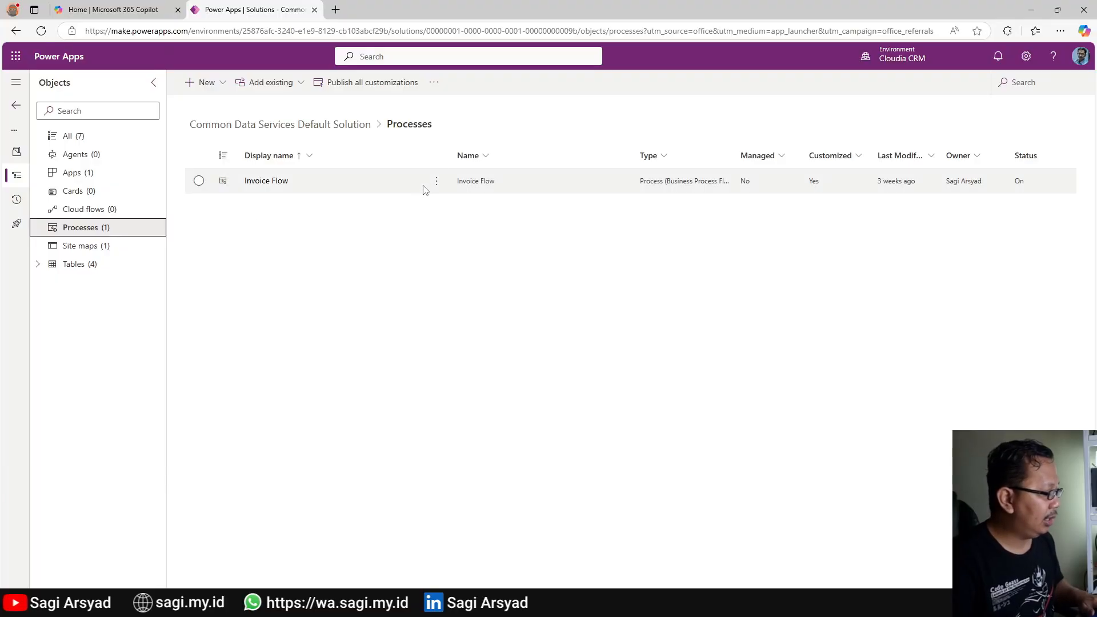
{"action": "left_click", "coordinate": [433, 185]}
{"action": "left_click", "coordinate": [456, 203]}
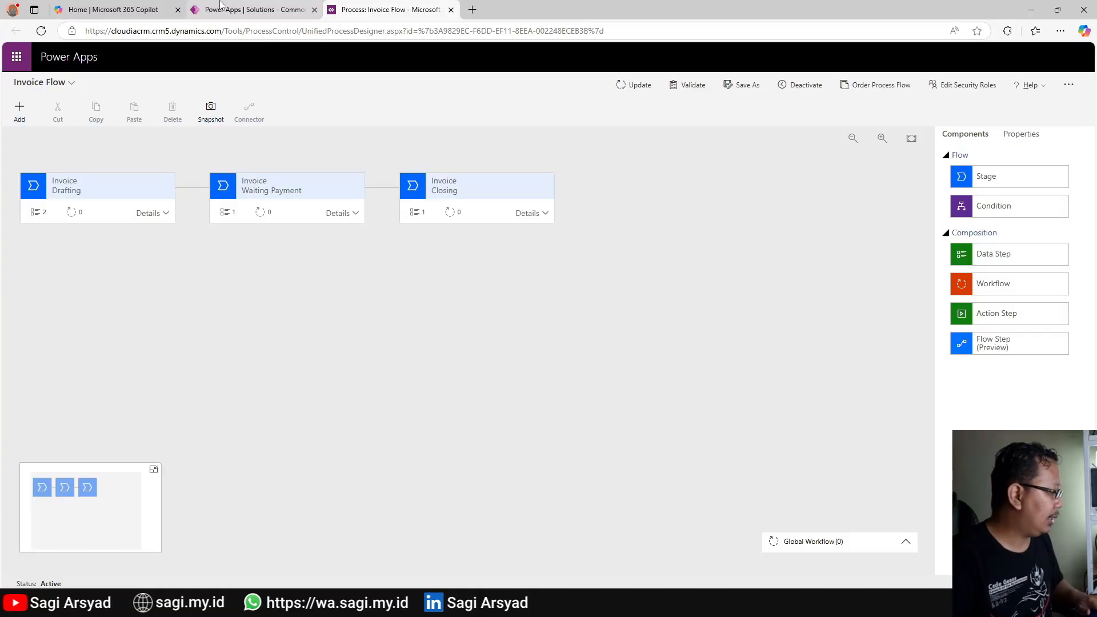
Return to the solution, dismiss the process editing notice, and show the solution's cloud flows.
{"action": "left_click", "coordinate": [220, 4]}
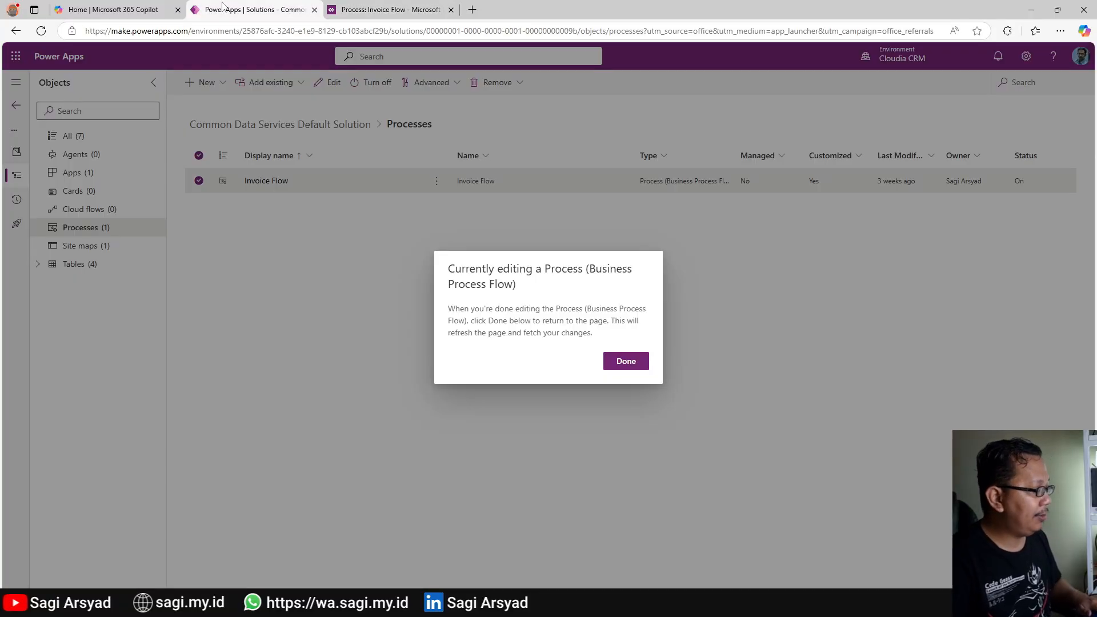
{"action": "left_click", "coordinate": [626, 361]}
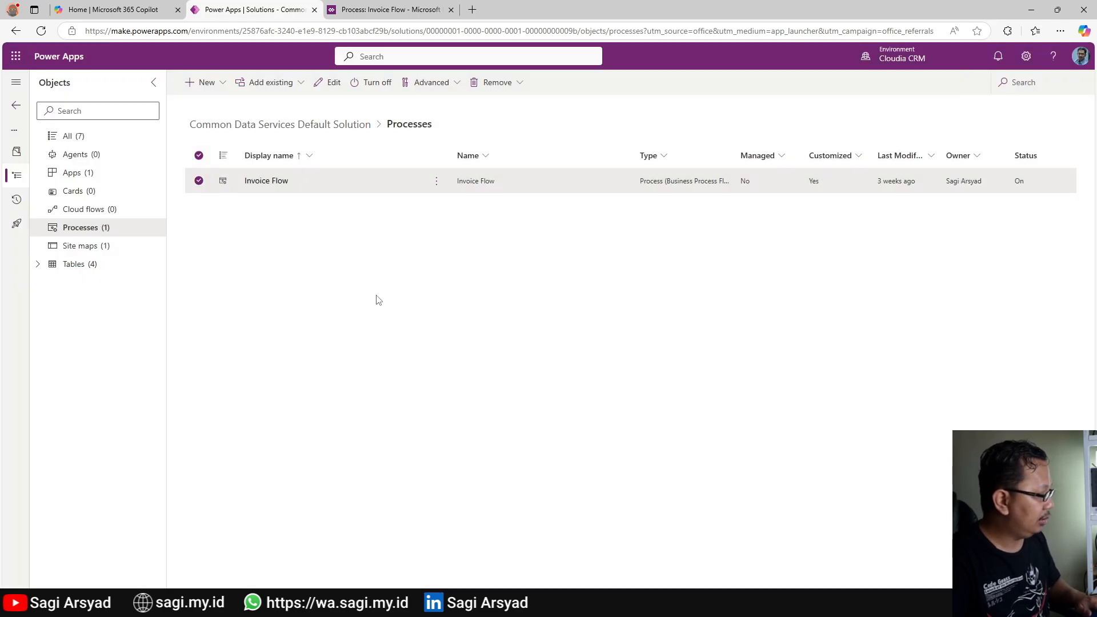
{"action": "left_click", "coordinate": [104, 220]}
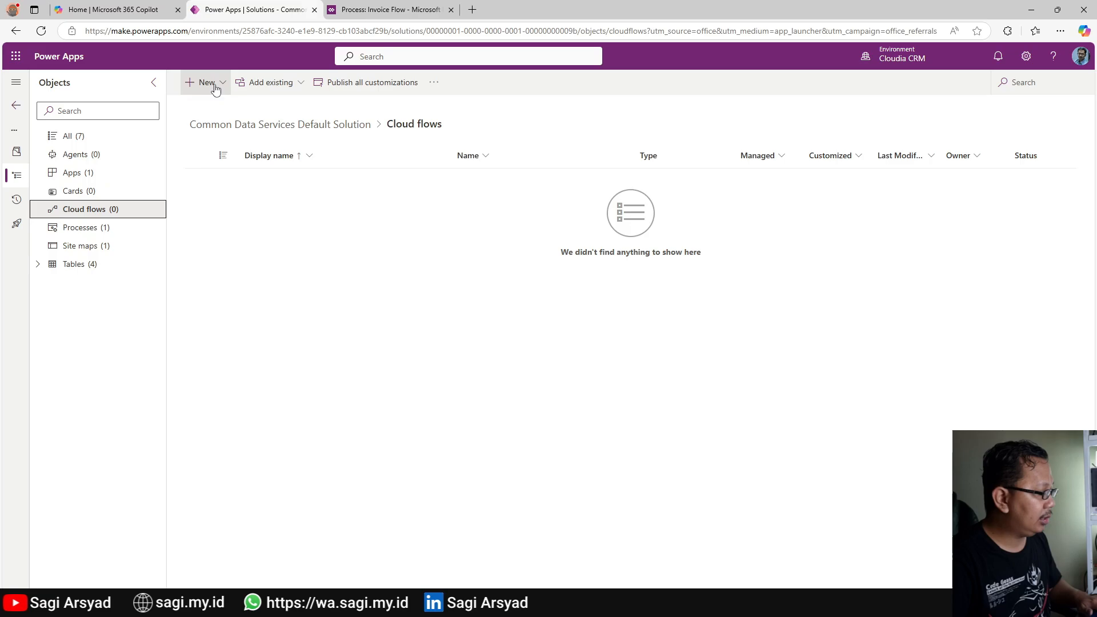
Create an instant cloud flow in the solution, skipping the initial name and trigger selection.
{"action": "left_click", "coordinate": [216, 86]}
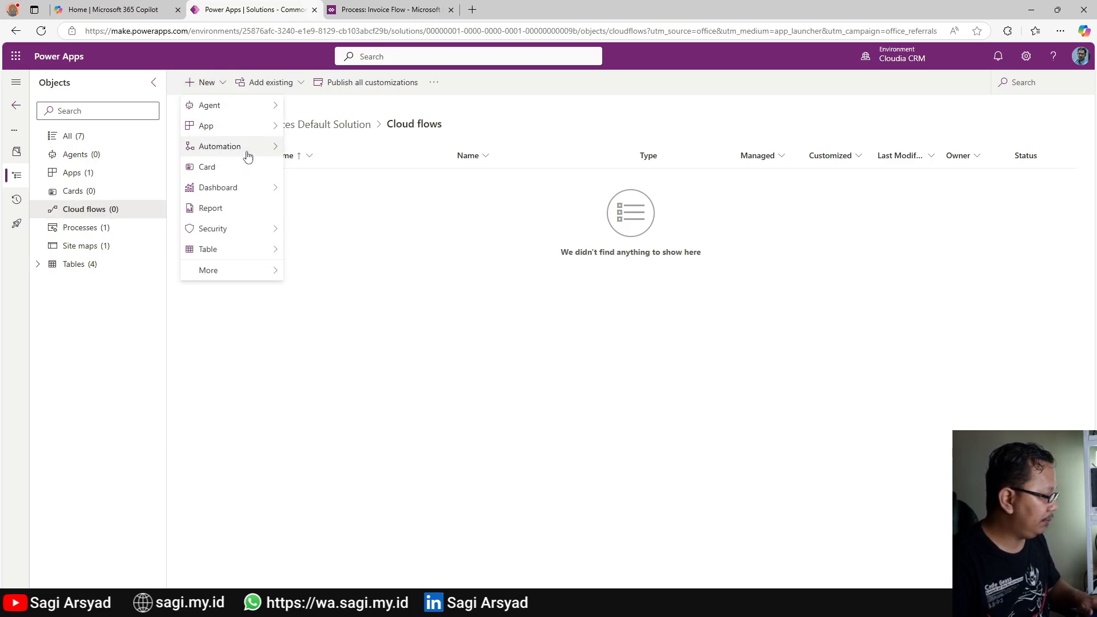
{"action": "mouse_move", "coordinate": [247, 156]}
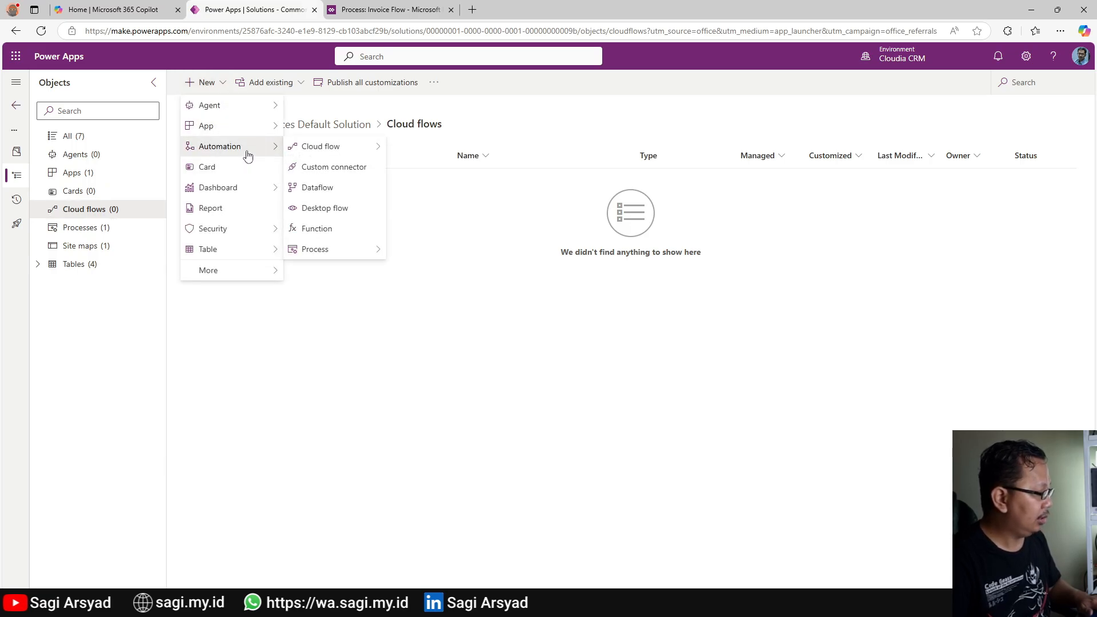
{"action": "mouse_move", "coordinate": [325, 151]}
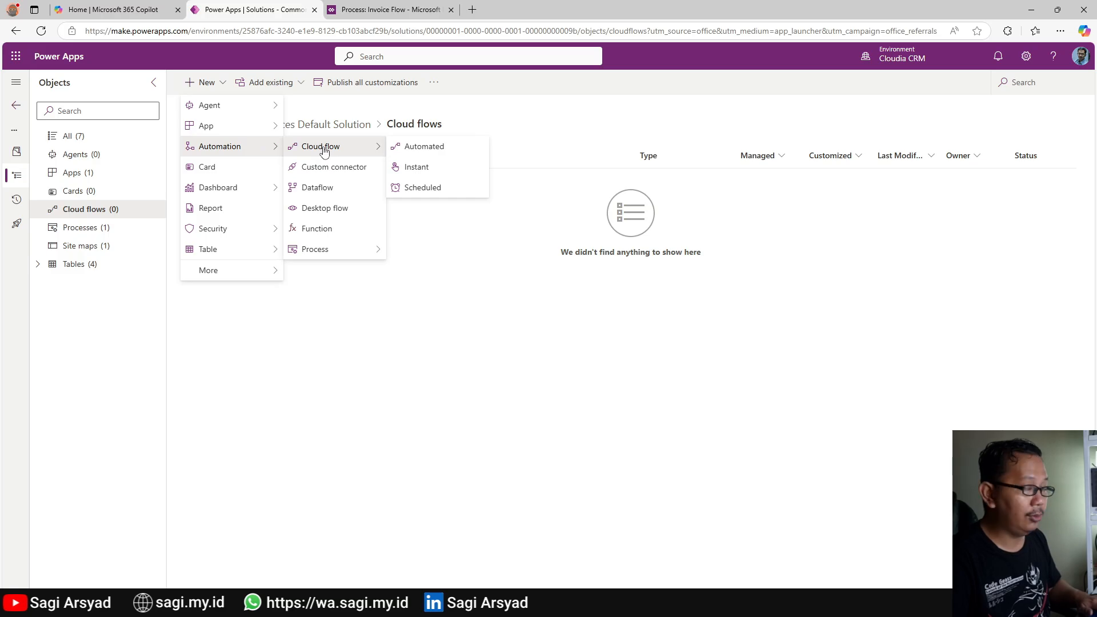
{"action": "left_click", "coordinate": [449, 166]}
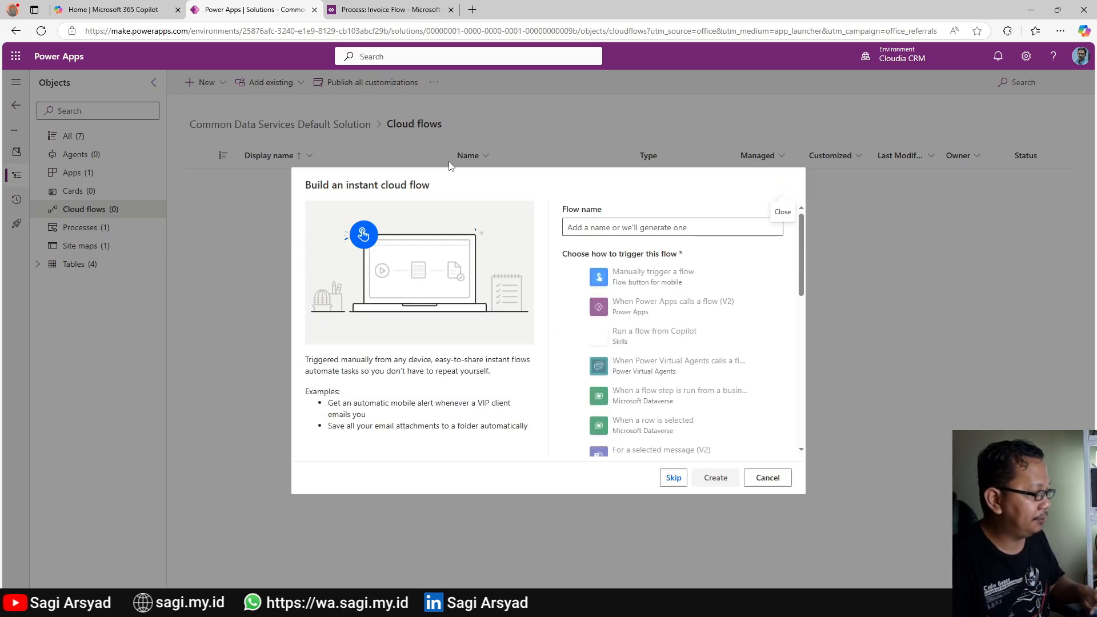
{"action": "left_click", "coordinate": [674, 478]}
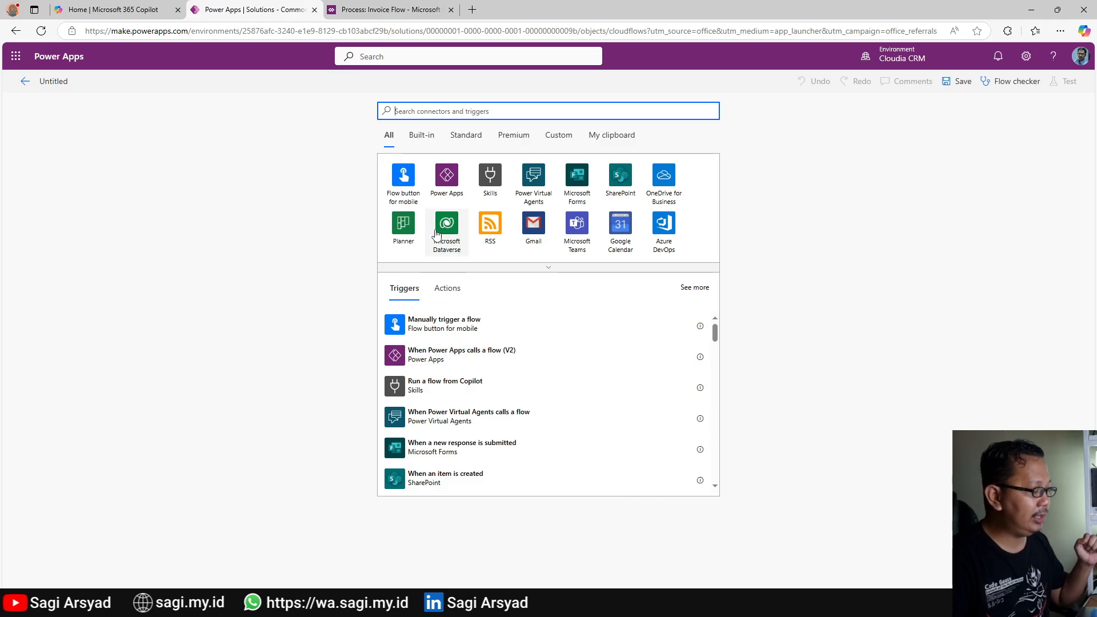
Add the Microsoft Dataverse trigger "When a flow step is run from a business process flow".
{"action": "left_click", "coordinate": [438, 231]}
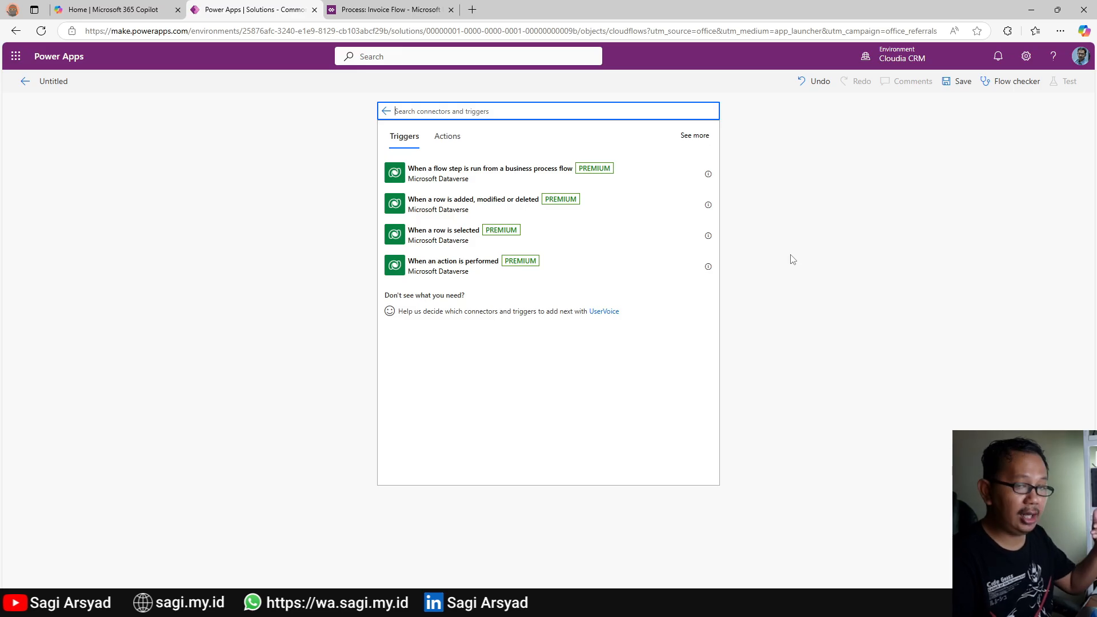
{"action": "left_click", "coordinate": [474, 175]}
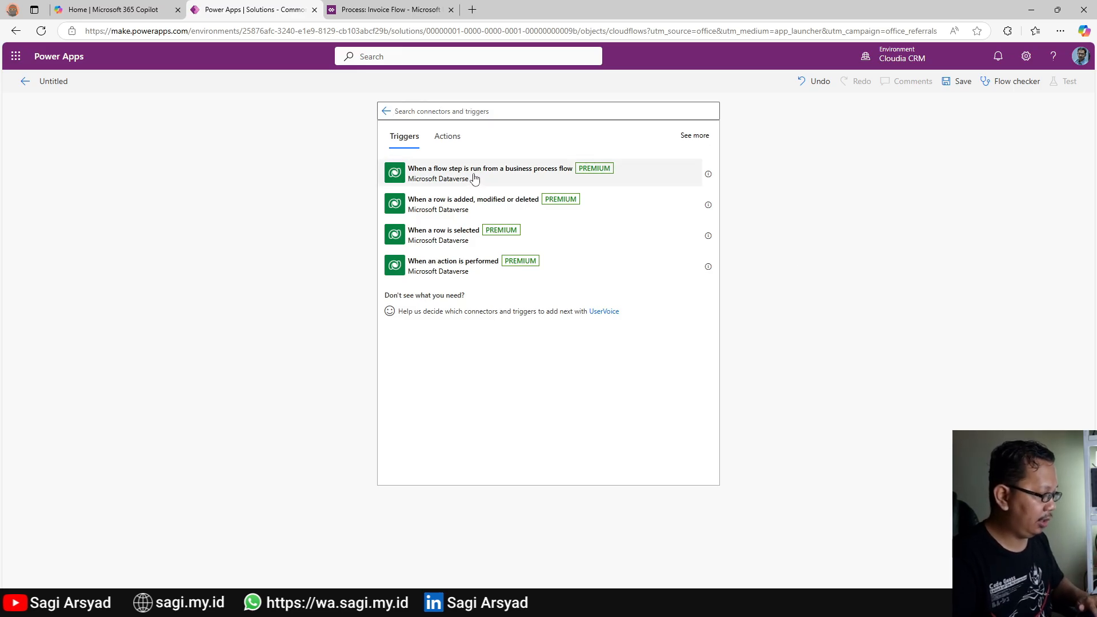
{"action": "left_click", "coordinate": [474, 178]}
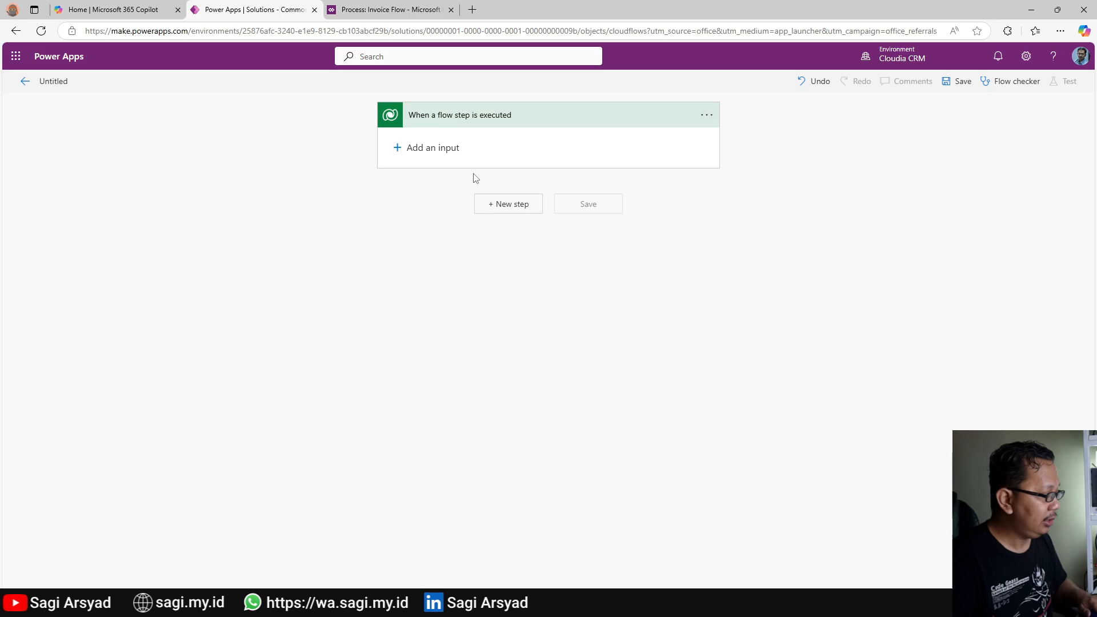
Add a Microsoft Dataverse "Get a row by ID" action after the trigger, searching for "get item by".
{"action": "left_click", "coordinate": [511, 206]}
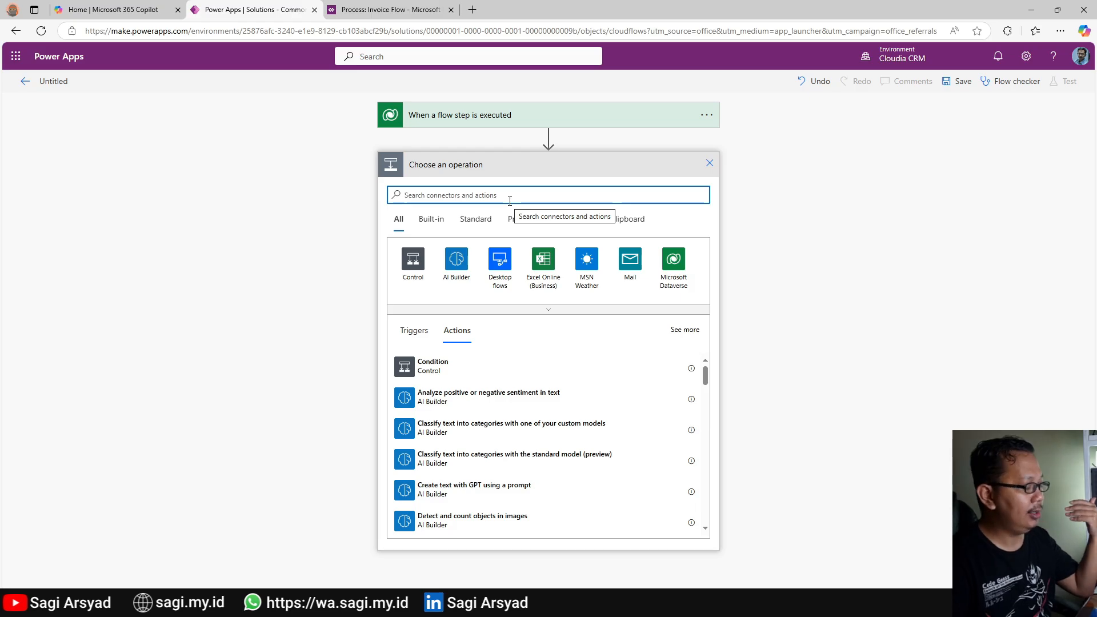
{"action": "left_click", "coordinate": [684, 271]}
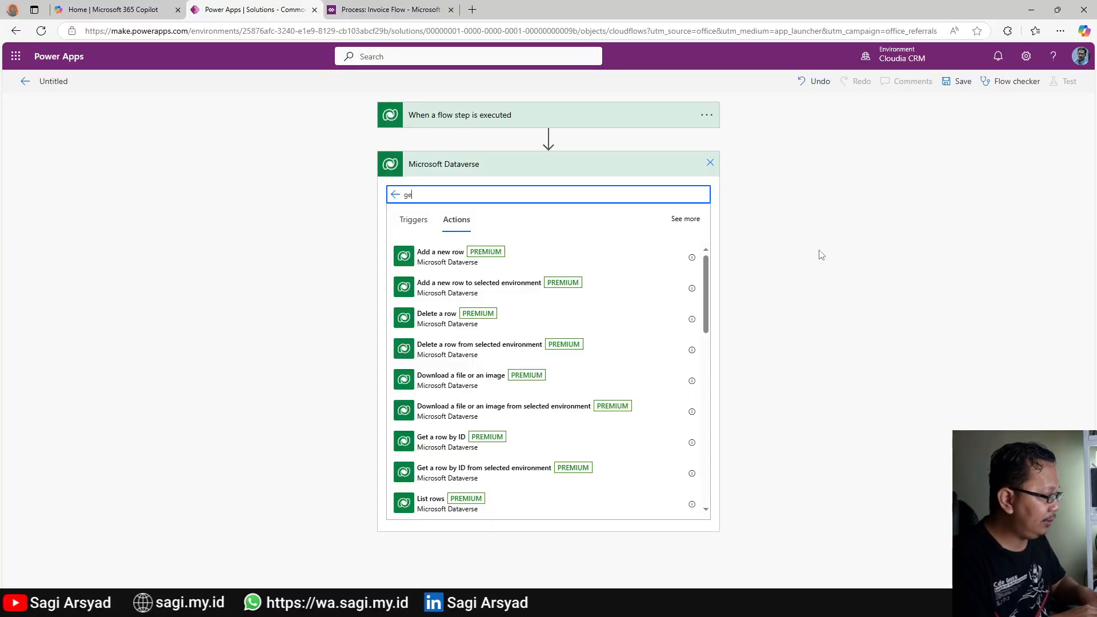
{"action": "type", "text": "t item by"}
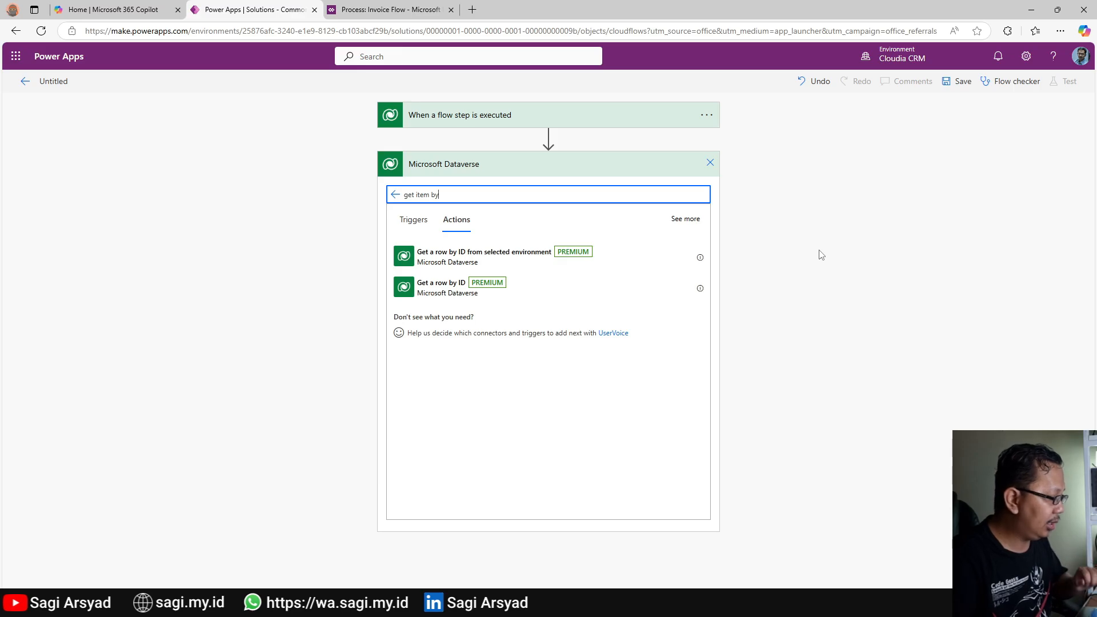
{"action": "left_click", "coordinate": [493, 306]}
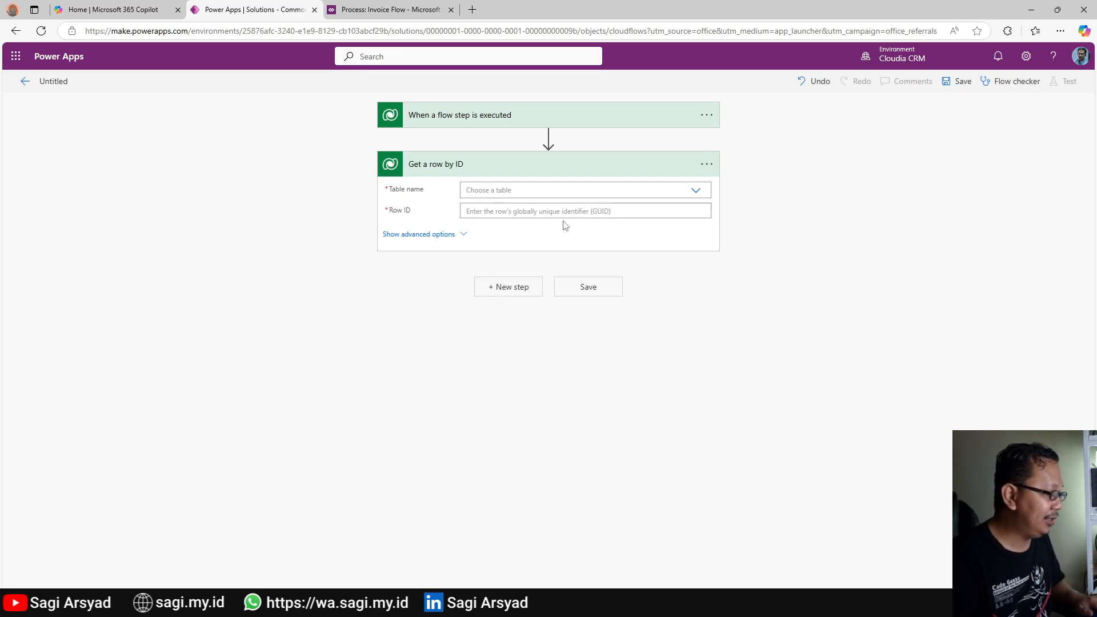
Set the table name of the "Get a row by ID" action to Invoices.
{"action": "left_click", "coordinate": [699, 191]}
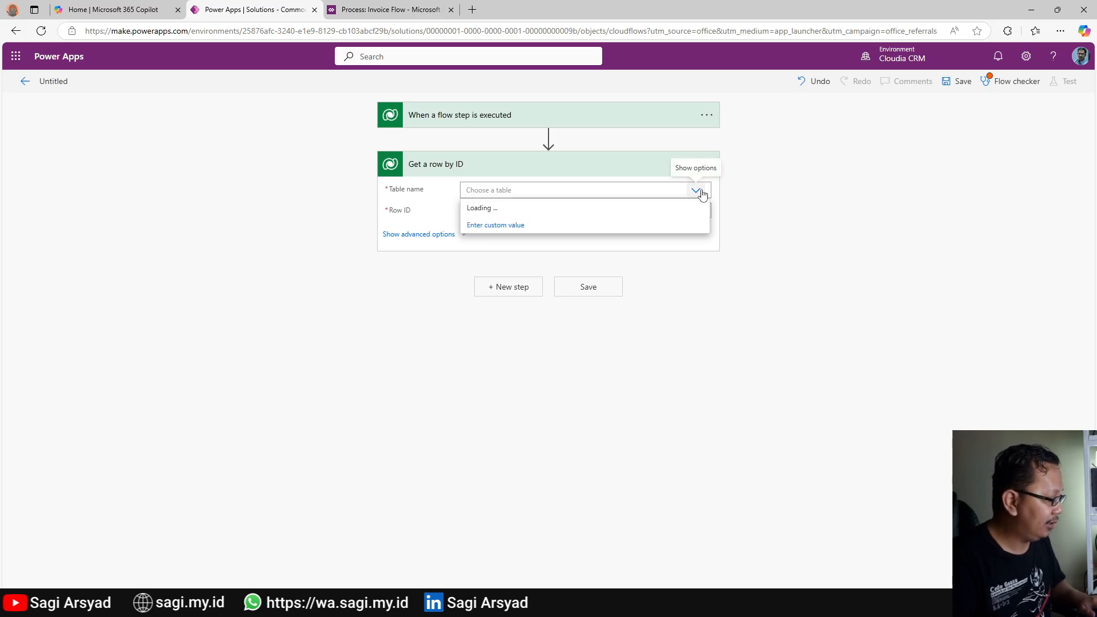
{"action": "scroll", "coordinate": [618, 255], "scroll_direction": "down", "scroll_amount": 10}
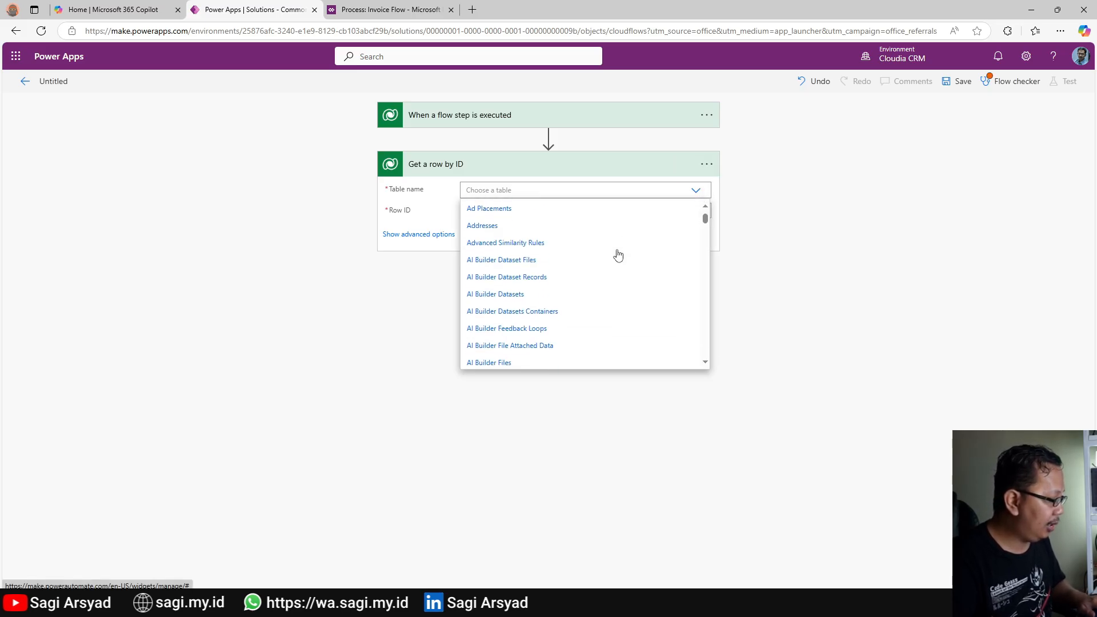
{"action": "scroll", "coordinate": [619, 256], "scroll_direction": "down", "scroll_amount": 15}
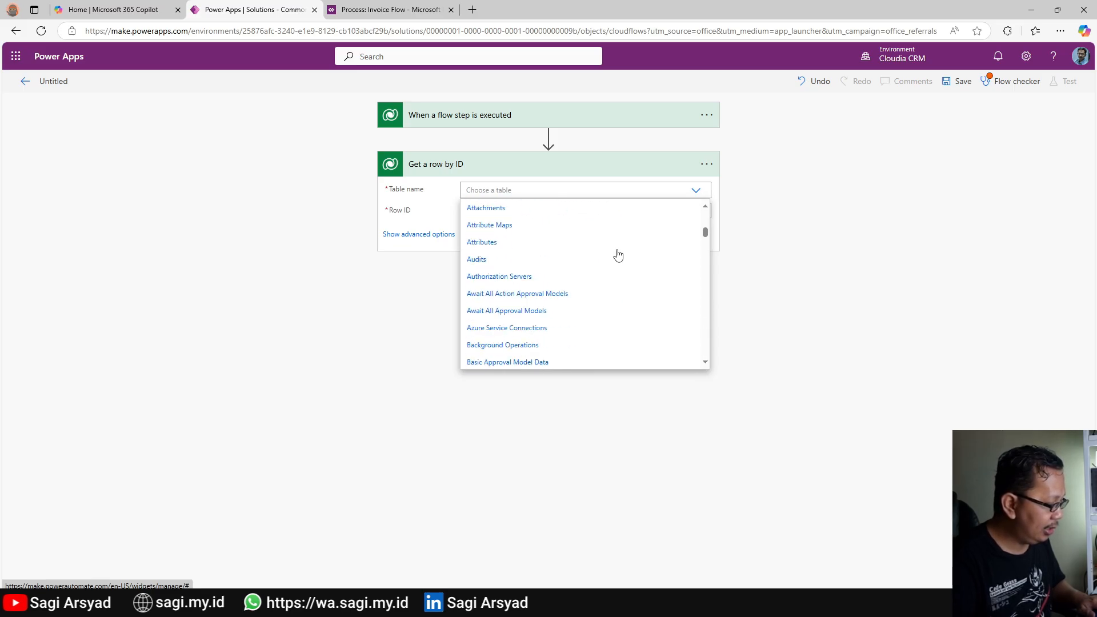
{"action": "scroll", "coordinate": [618, 256], "scroll_direction": "down", "scroll_amount": 15}
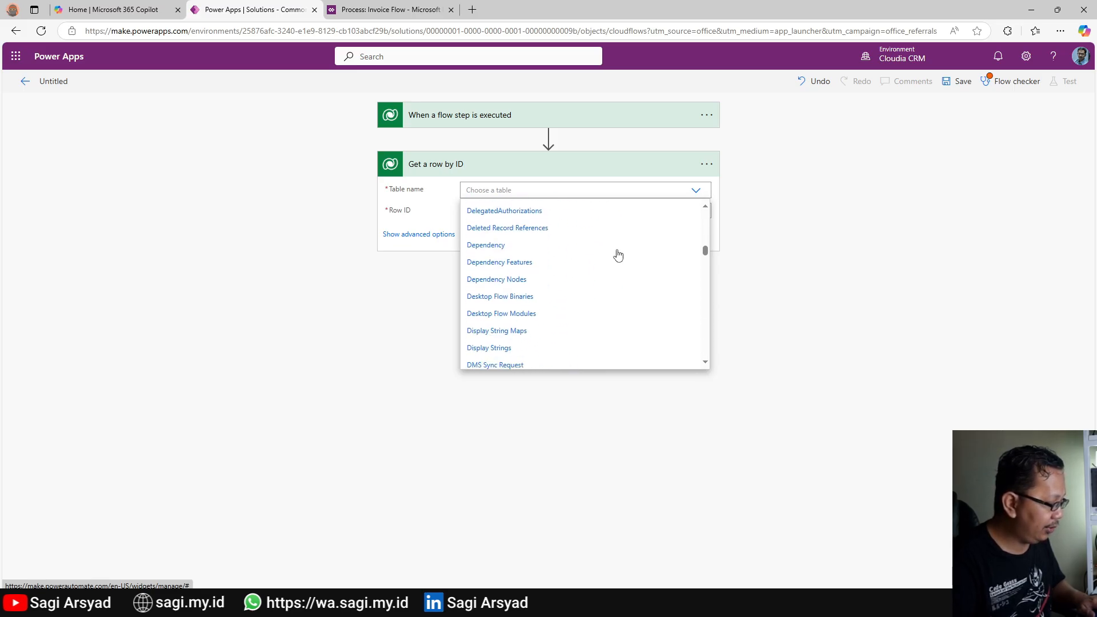
{"action": "scroll", "coordinate": [619, 255], "scroll_direction": "down", "scroll_amount": 15}
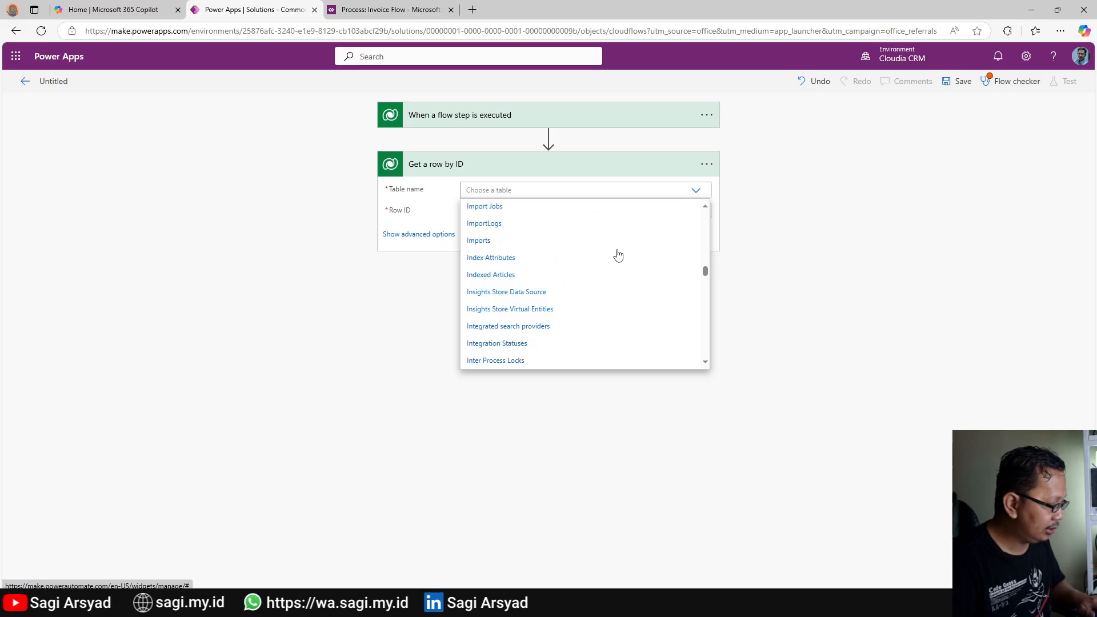
{"action": "scroll", "coordinate": [523, 256], "scroll_direction": "up", "scroll_amount": 3}
{"action": "scroll", "coordinate": [515, 313], "scroll_direction": "down", "scroll_amount": 3}
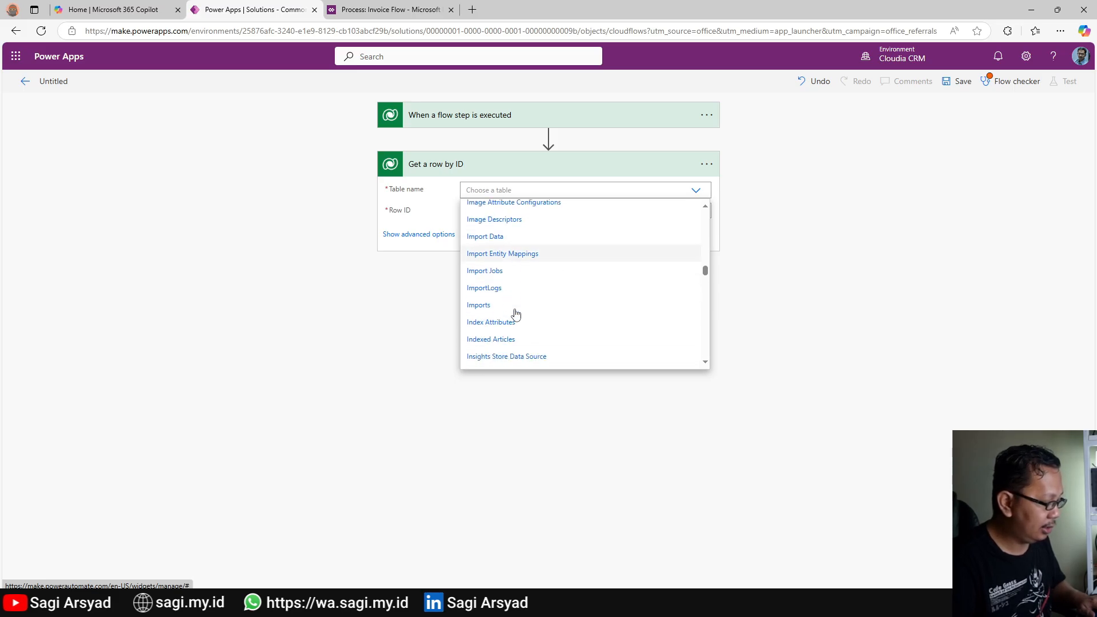
{"action": "scroll", "coordinate": [515, 314], "scroll_direction": "down", "scroll_amount": 5}
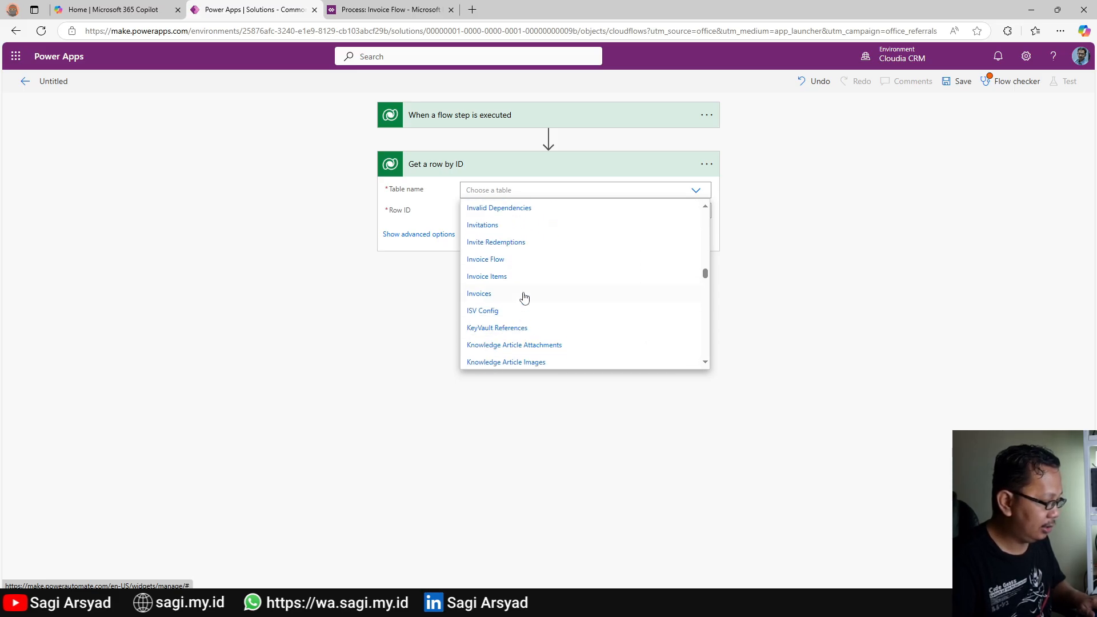
{"action": "left_click", "coordinate": [522, 296]}
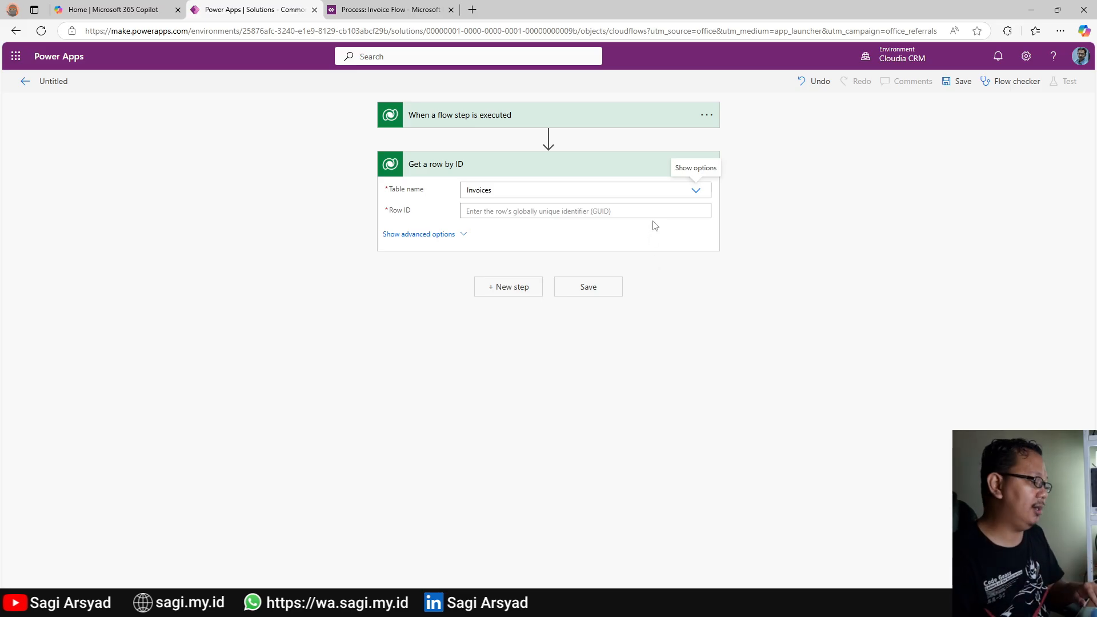
Set the action's Row ID to the dynamic content BPF Flow Stage Table Row Id, searching for "bpf flow".
{"action": "left_click", "coordinate": [547, 213]}
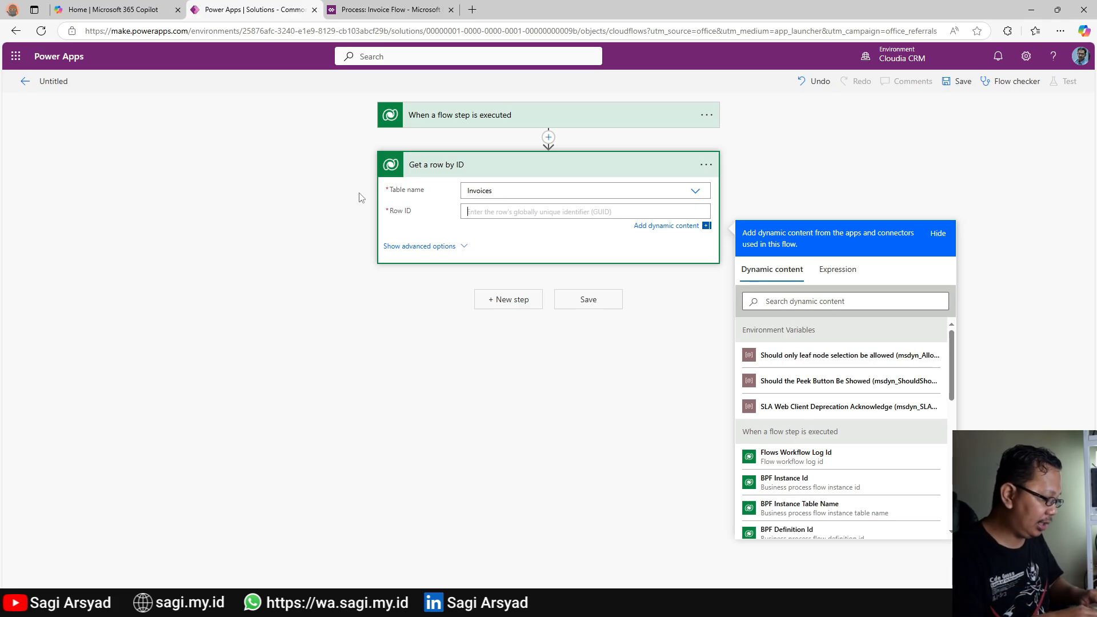
{"action": "type", "text": "bp"}
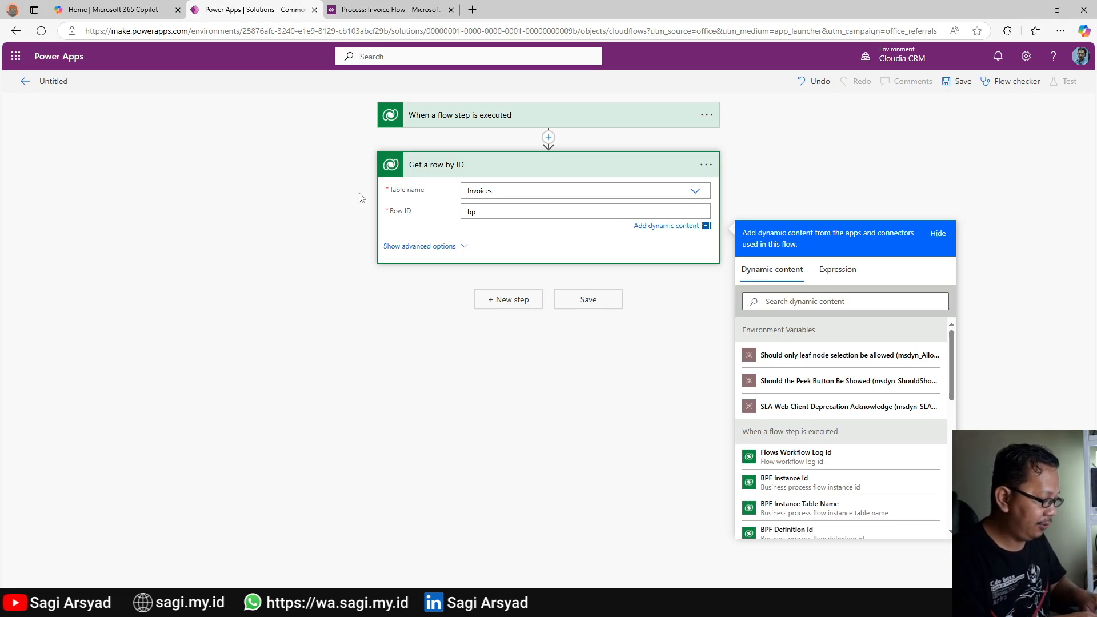
{"action": "key", "text": "BackSpace"}
{"action": "key", "text": "BackSpace"}
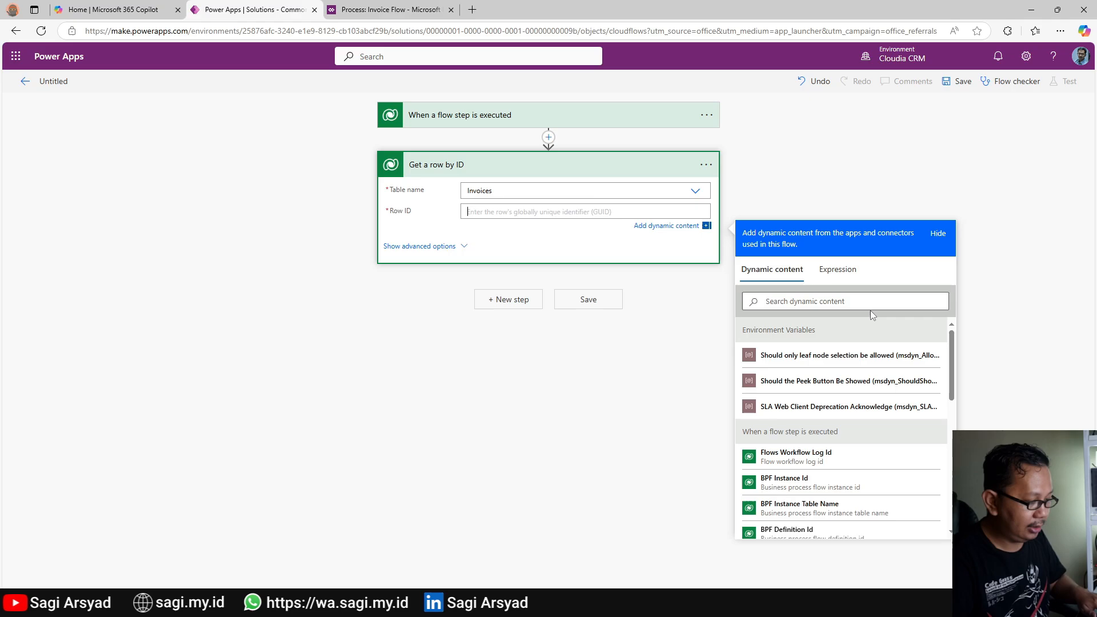
{"action": "left_click", "coordinate": [800, 302]}
{"action": "type", "text": "bpf"}
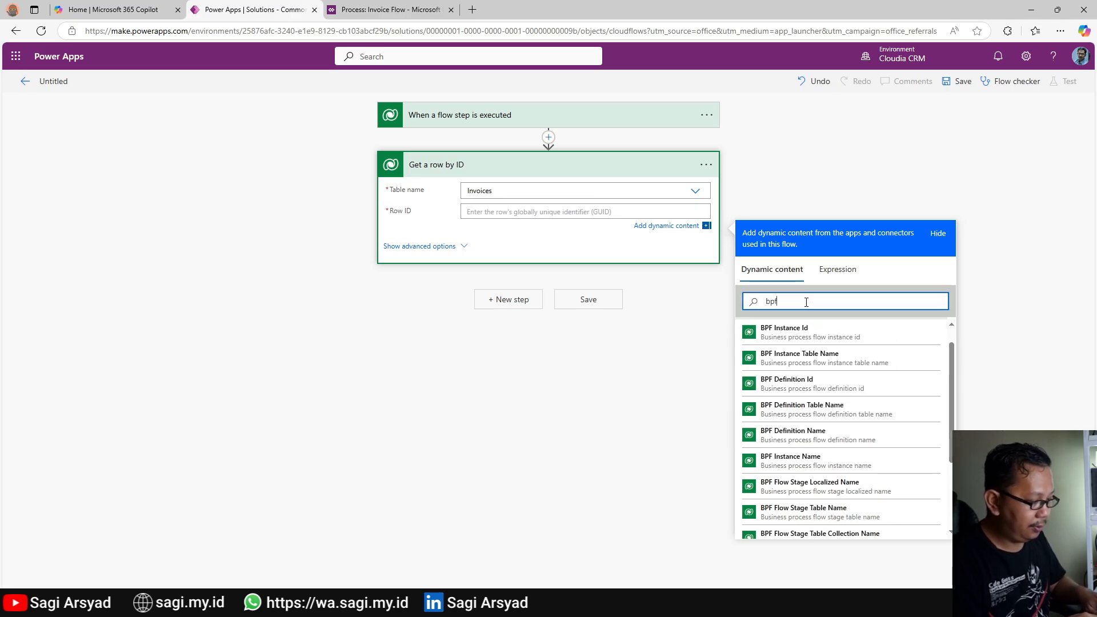
{"action": "type", "text": " flow"}
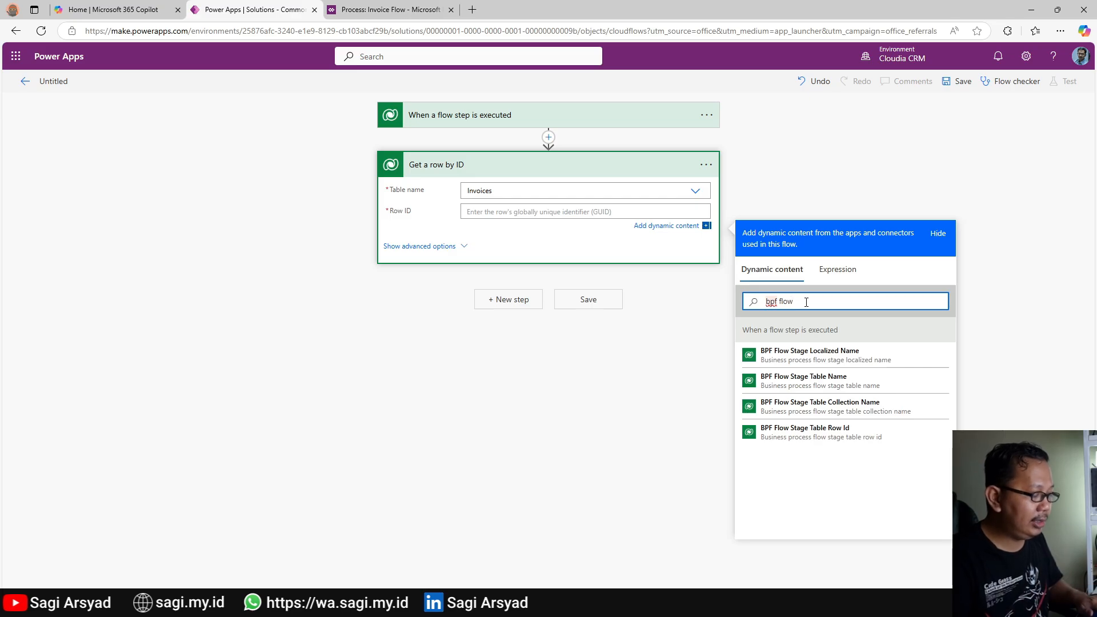
{"action": "left_click", "coordinate": [837, 436]}
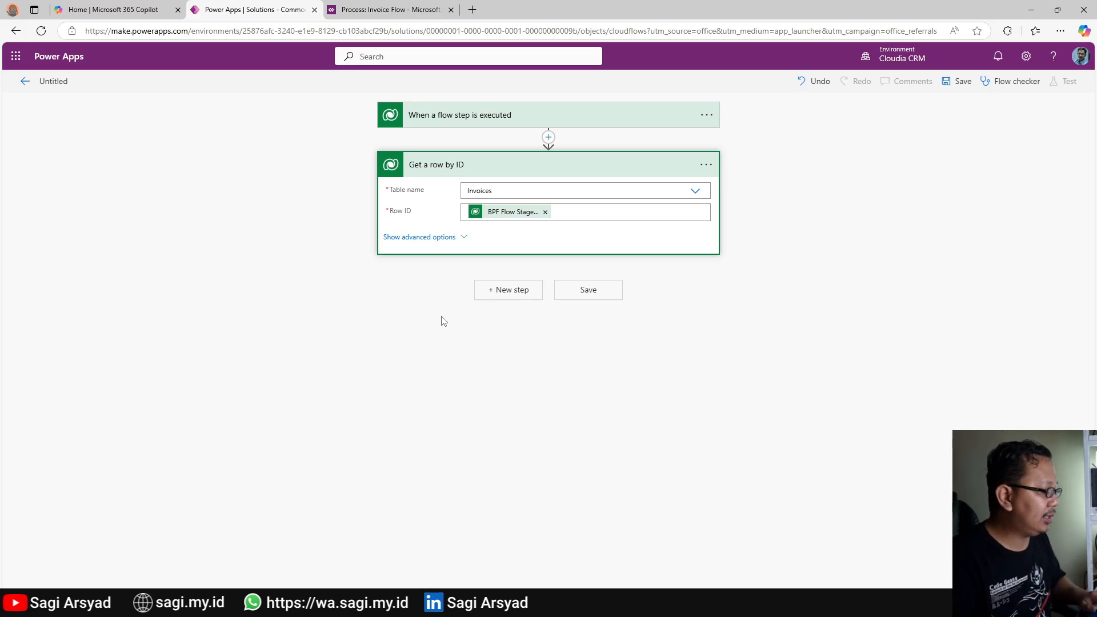
Add a "Start and wait for an approval" action after the row lookup and set its approval type to "Approve/Reject - First to respond".
{"action": "left_click", "coordinate": [486, 301]}
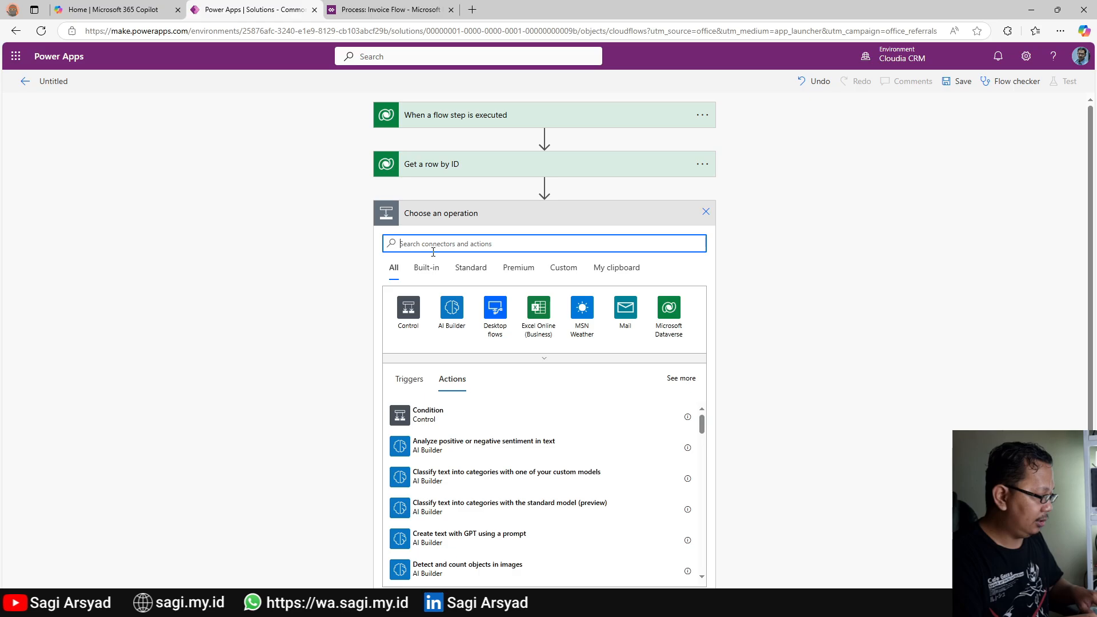
{"action": "type", "text": "approval"}
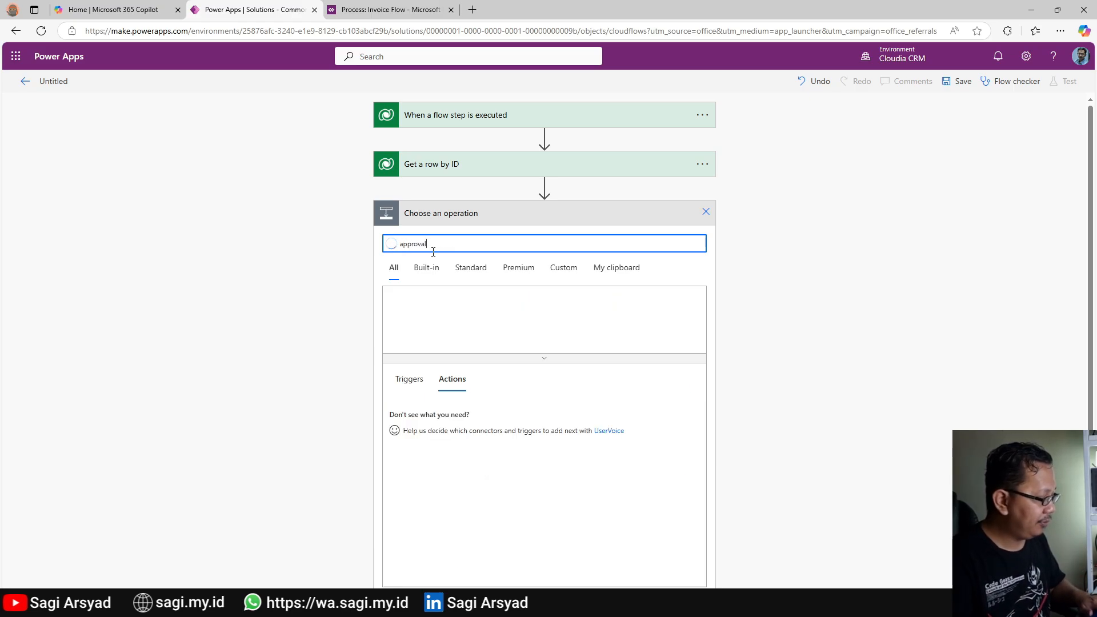
{"action": "left_click", "coordinate": [404, 313]}
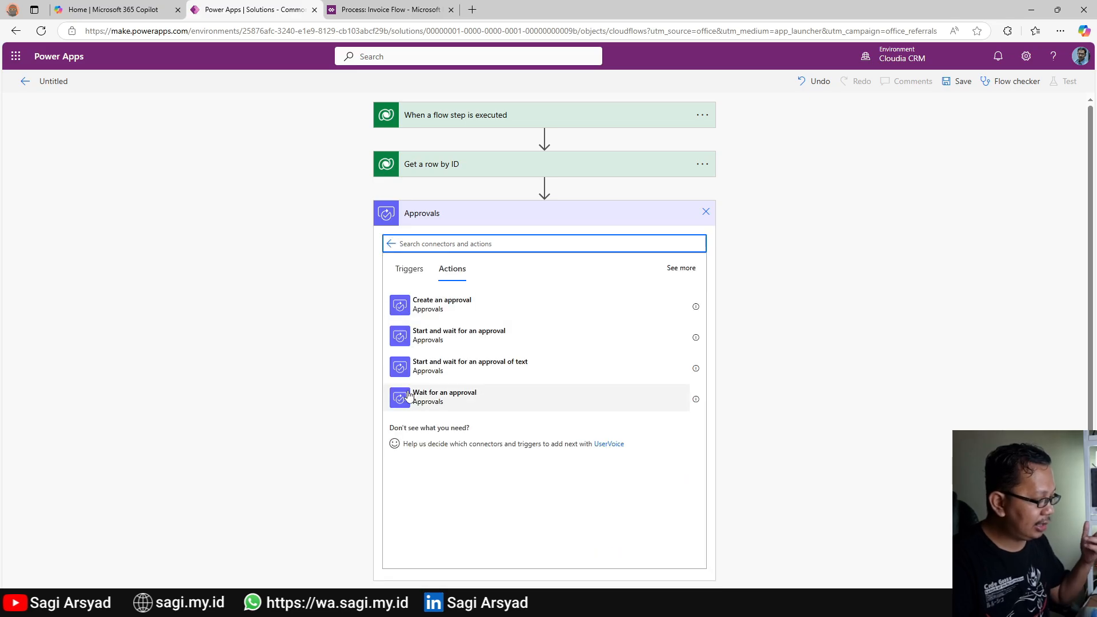
{"action": "left_click", "coordinate": [459, 336]}
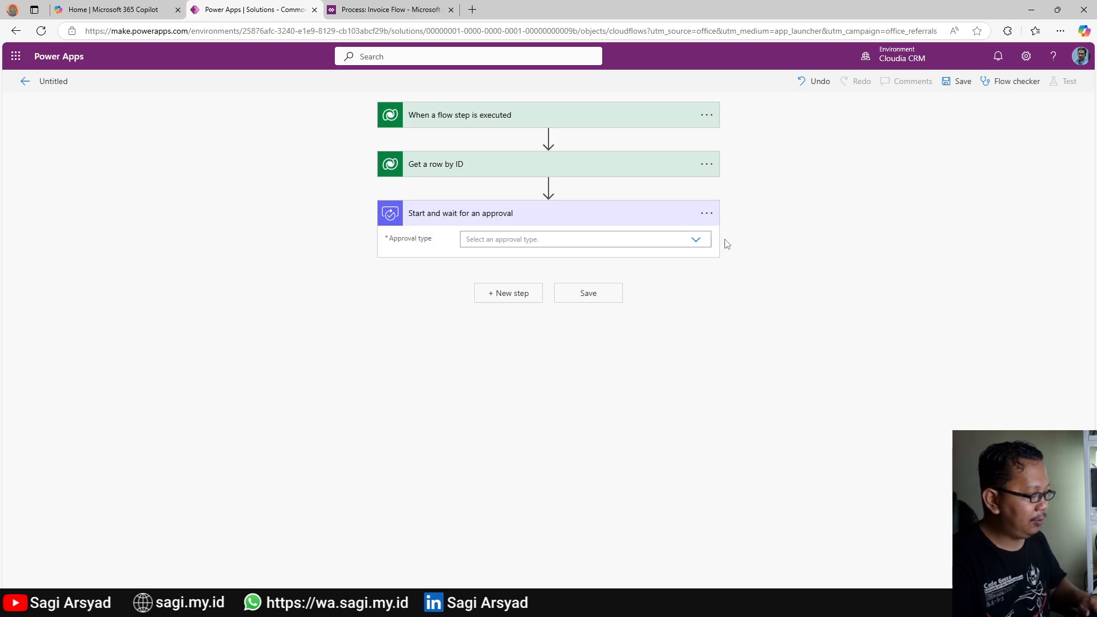
{"action": "left_click", "coordinate": [698, 241]}
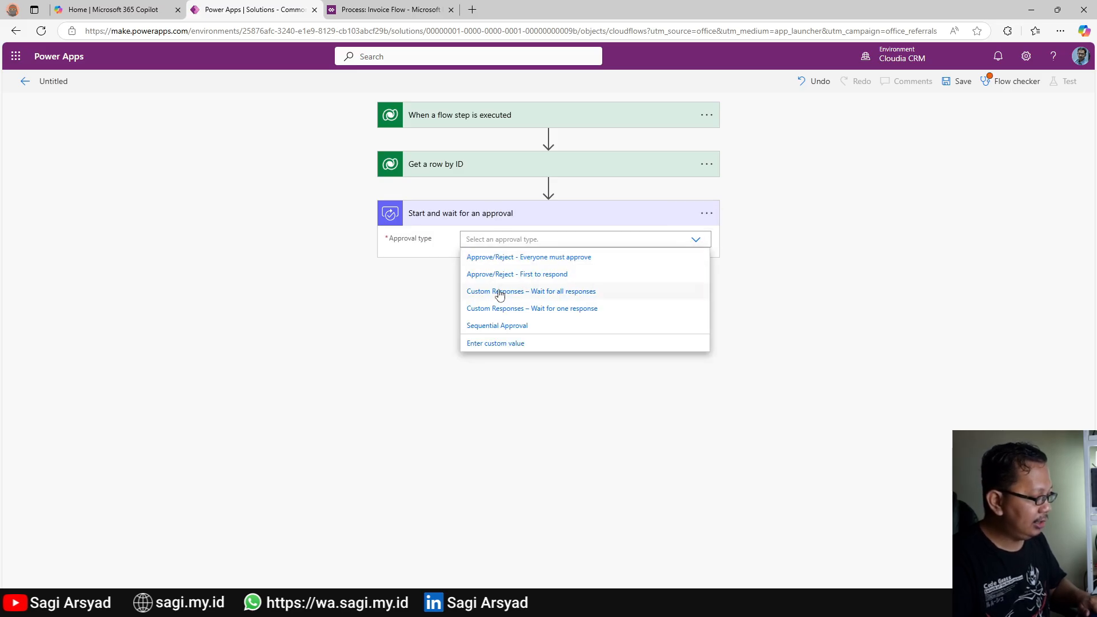
{"action": "left_click", "coordinate": [573, 275]}
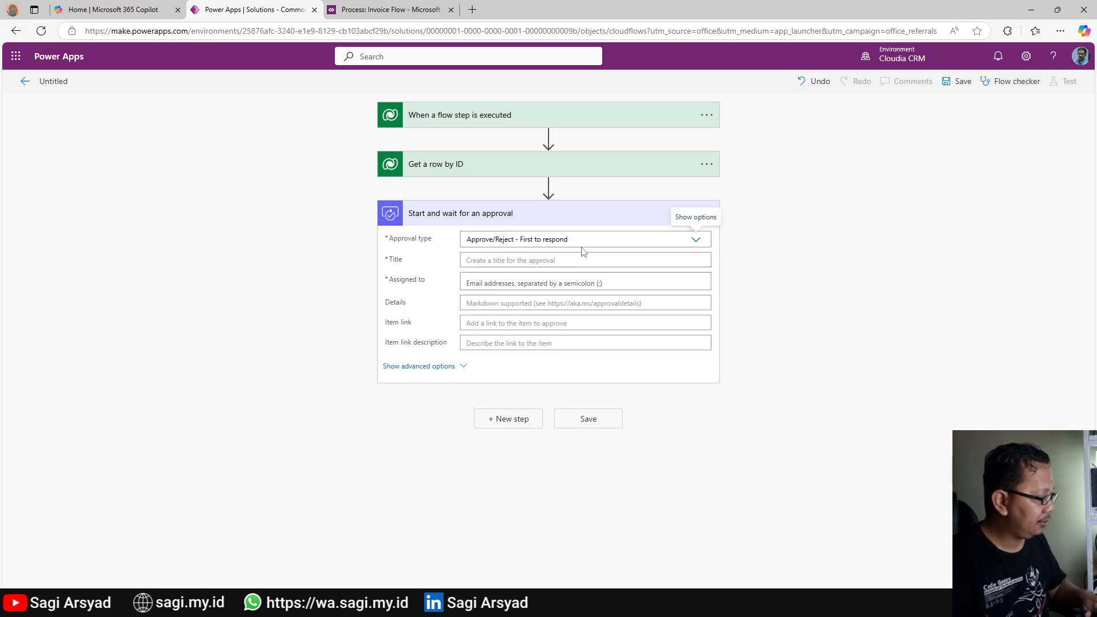
Set the approval title to "Invoice Approval:" followed by the dynamic content Number from "Get a row by ID".
{"action": "left_click", "coordinate": [473, 256]}
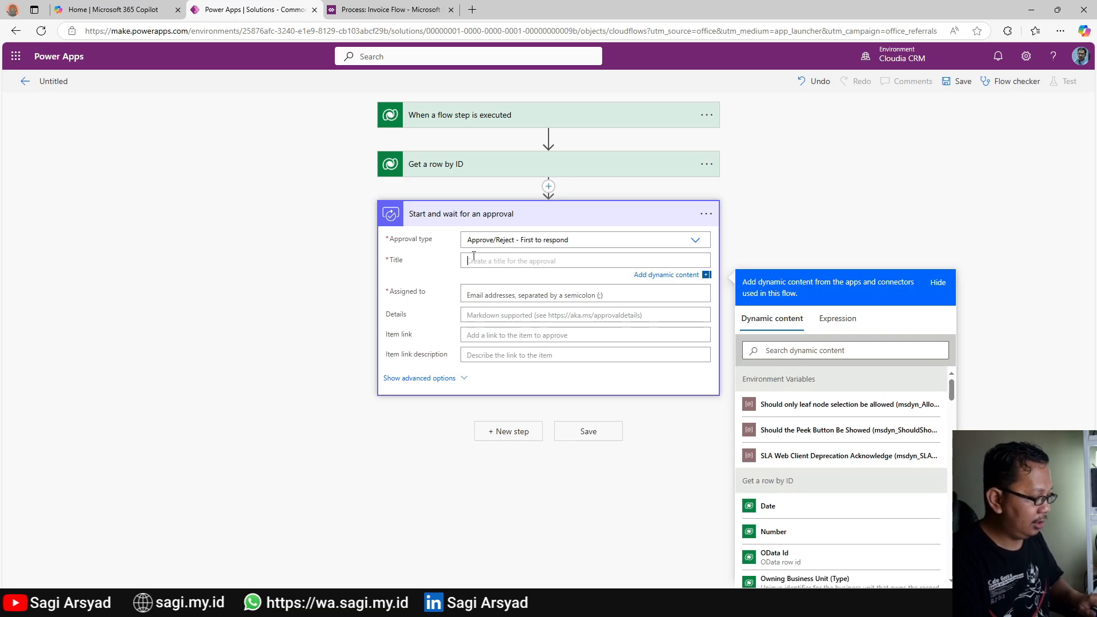
{"action": "type", "text": "Invoice Approval:"}
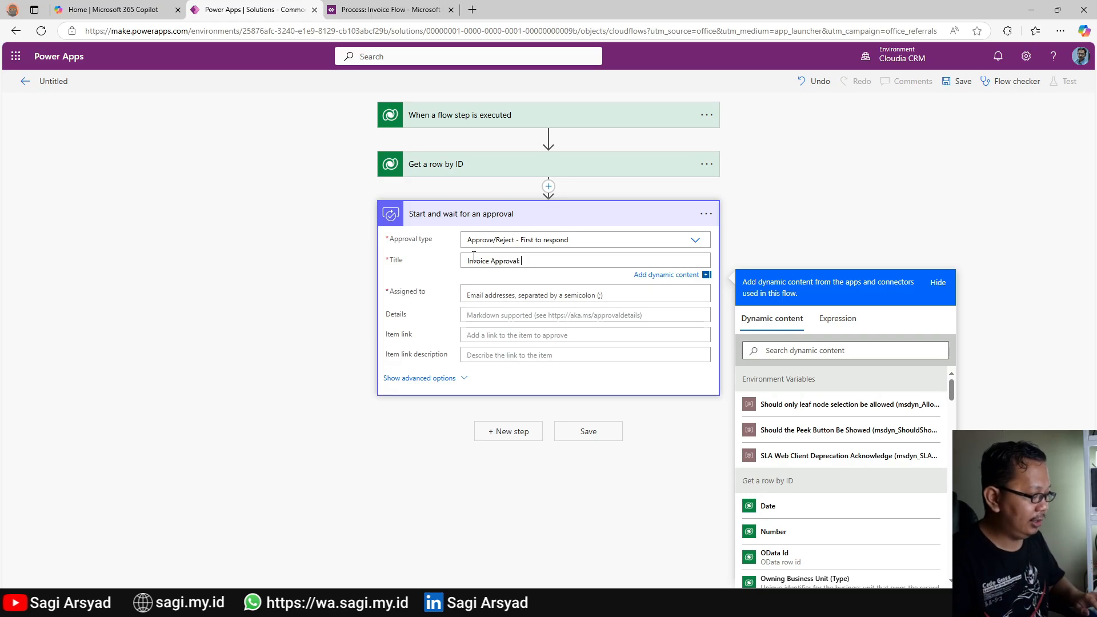
{"action": "scroll", "coordinate": [802, 426], "scroll_direction": "down", "scroll_amount": 2}
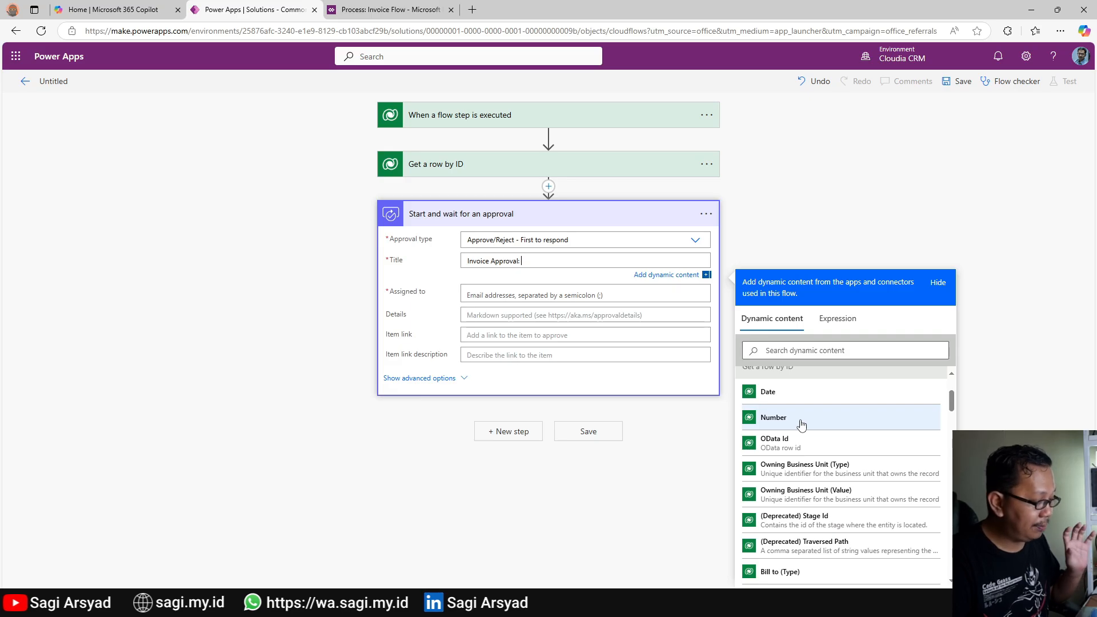
{"action": "left_click", "coordinate": [802, 423]}
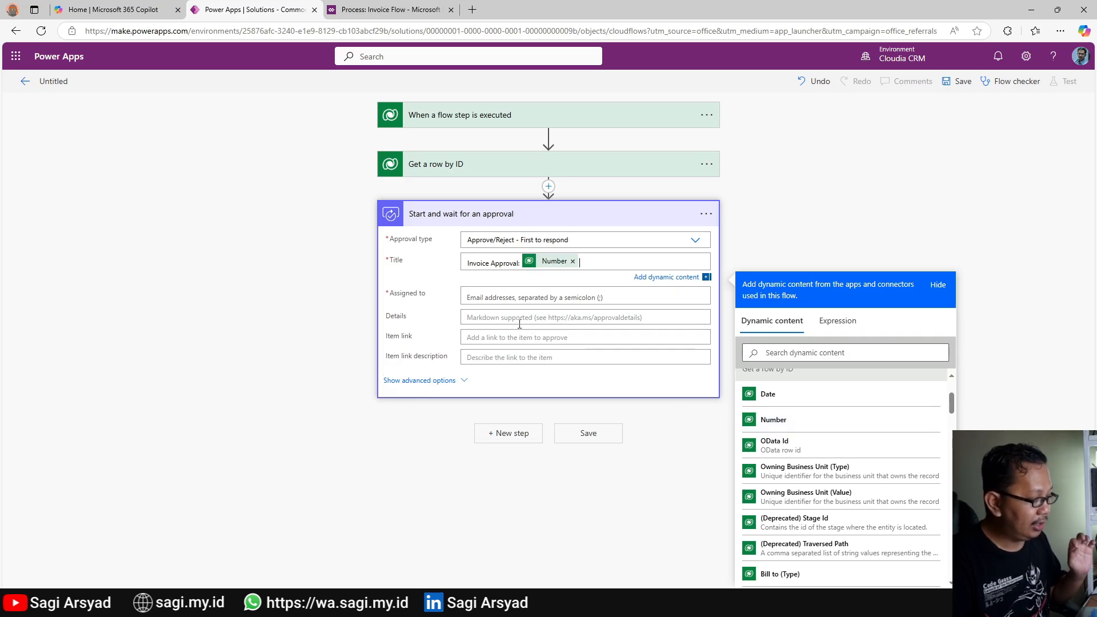
Assign the approval to the approver by searching for their name and choosing the first matching account.
{"action": "left_click", "coordinate": [499, 298]}
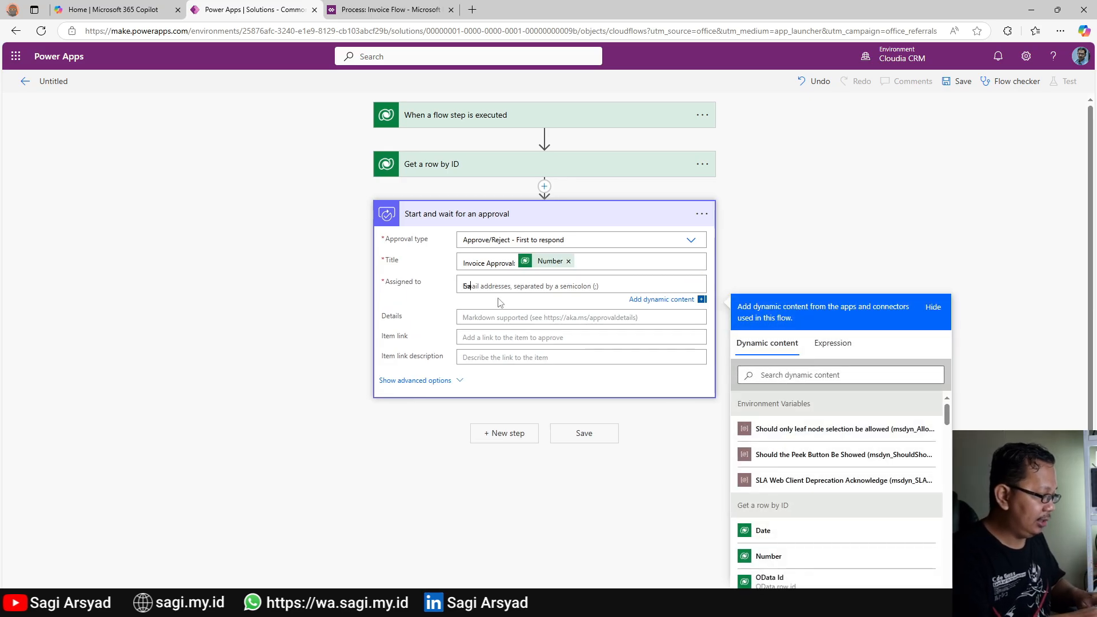
{"action": "type", "text": "sag"}
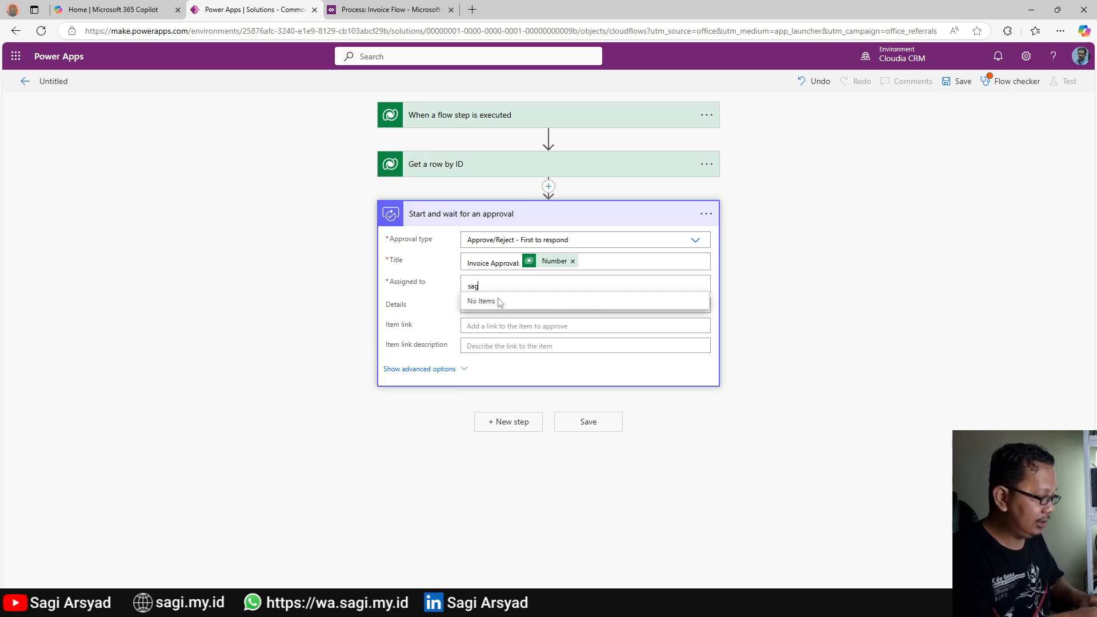
{"action": "type", "text": "i"}
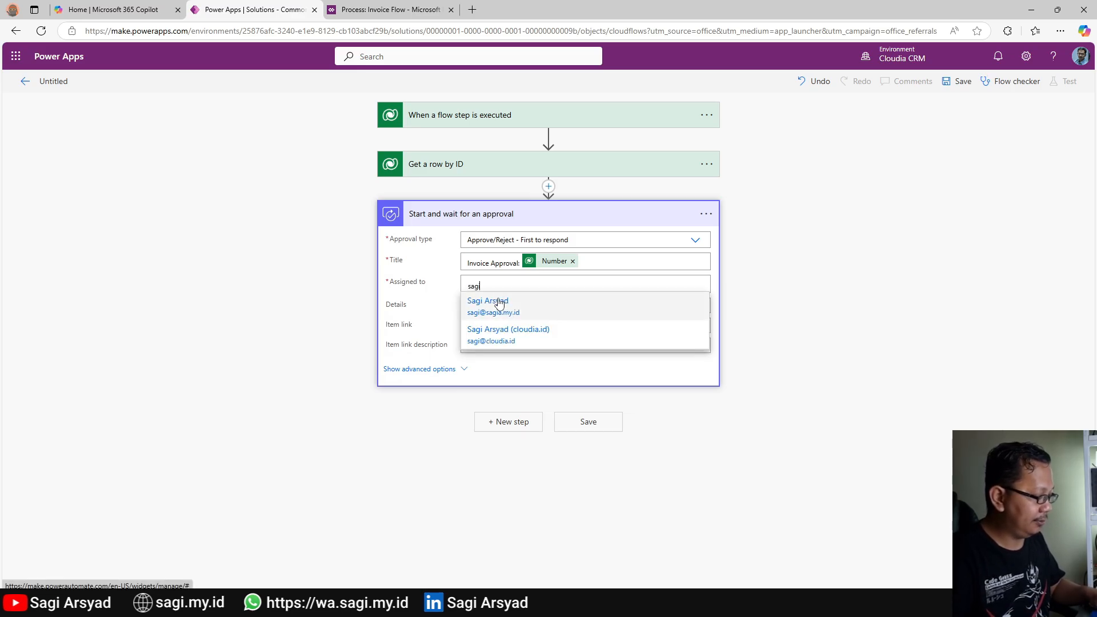
{"action": "left_click", "coordinate": [499, 303]}
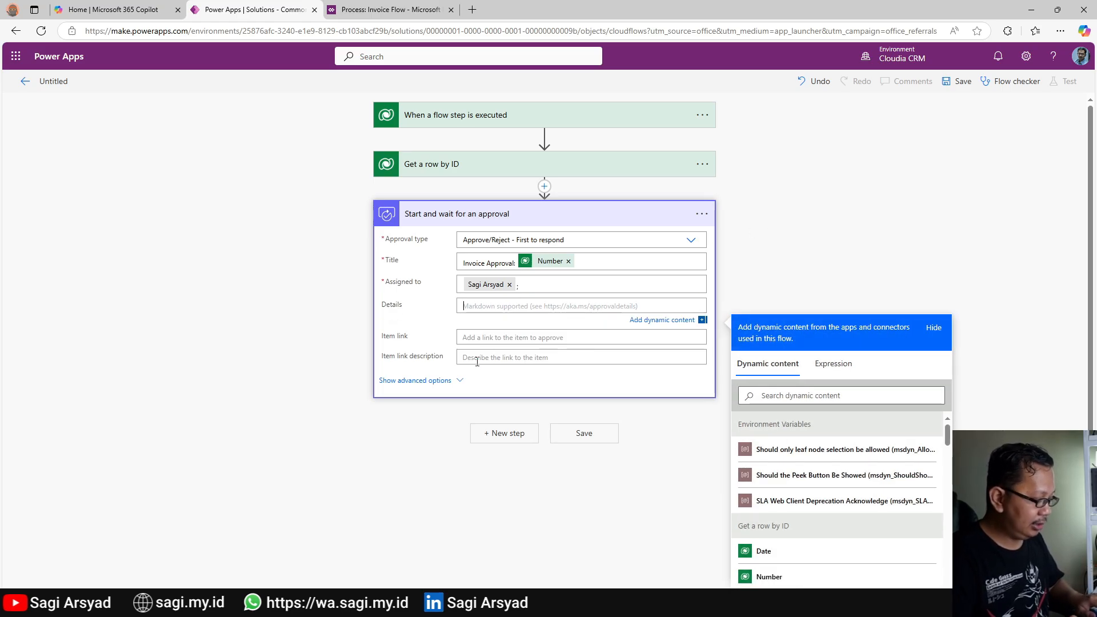
Fill the approval's Details with "Number:" followed by the invoice's Number dynamic content.
{"action": "type", "text": "Amoun"}
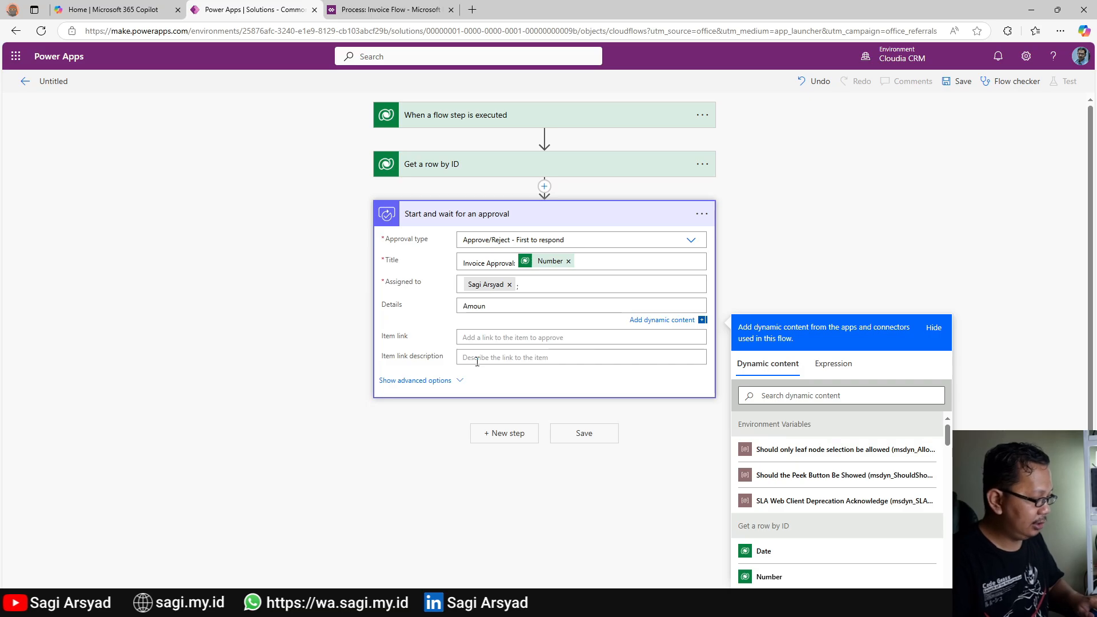
{"action": "type", "text": "t"}
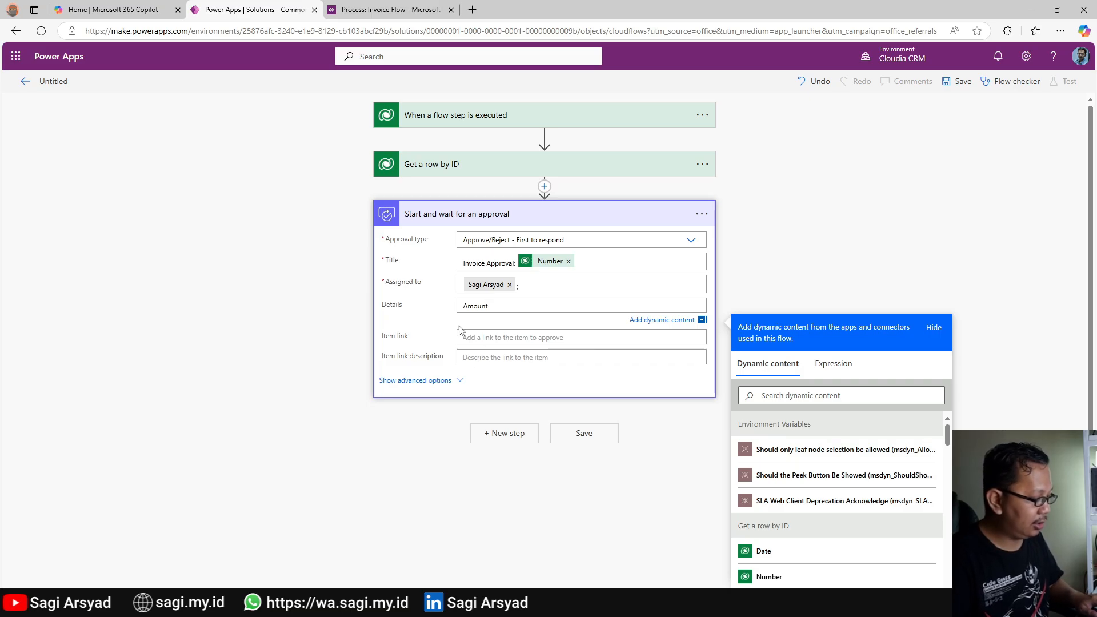
{"action": "double_click", "coordinate": [467, 306]}
{"action": "type", "text": "Number:"}
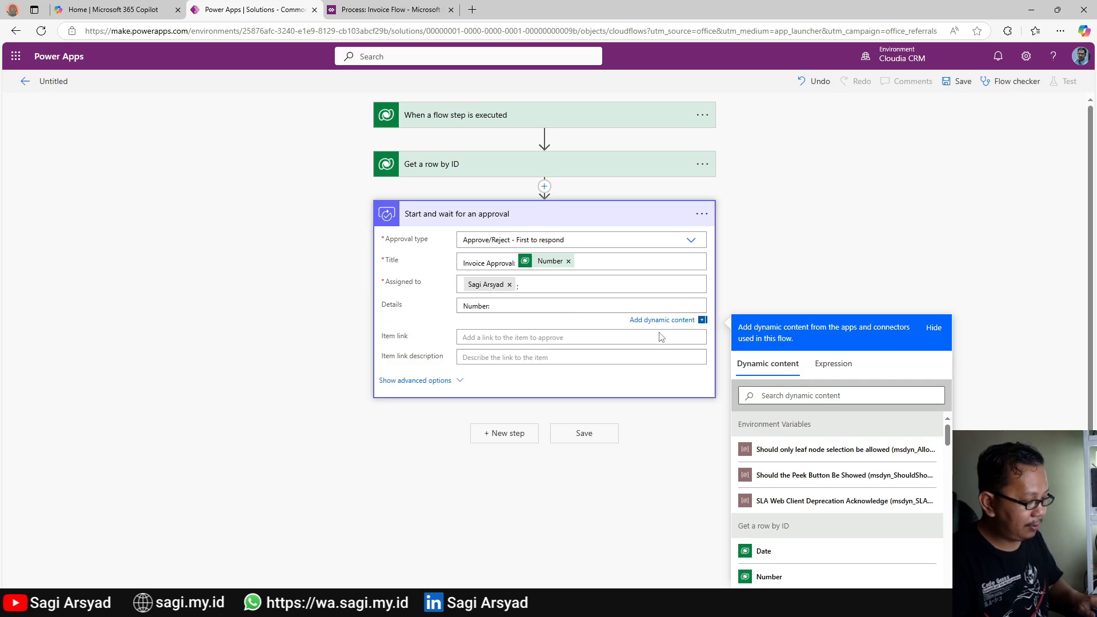
{"action": "left_click", "coordinate": [851, 393]}
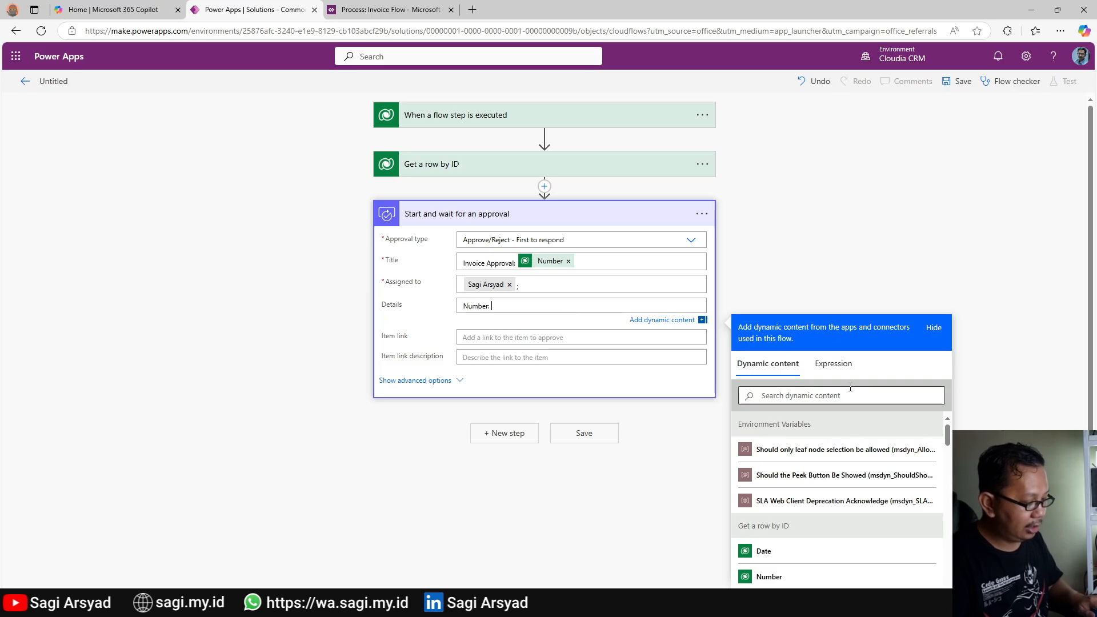
{"action": "type", "text": "Number"}
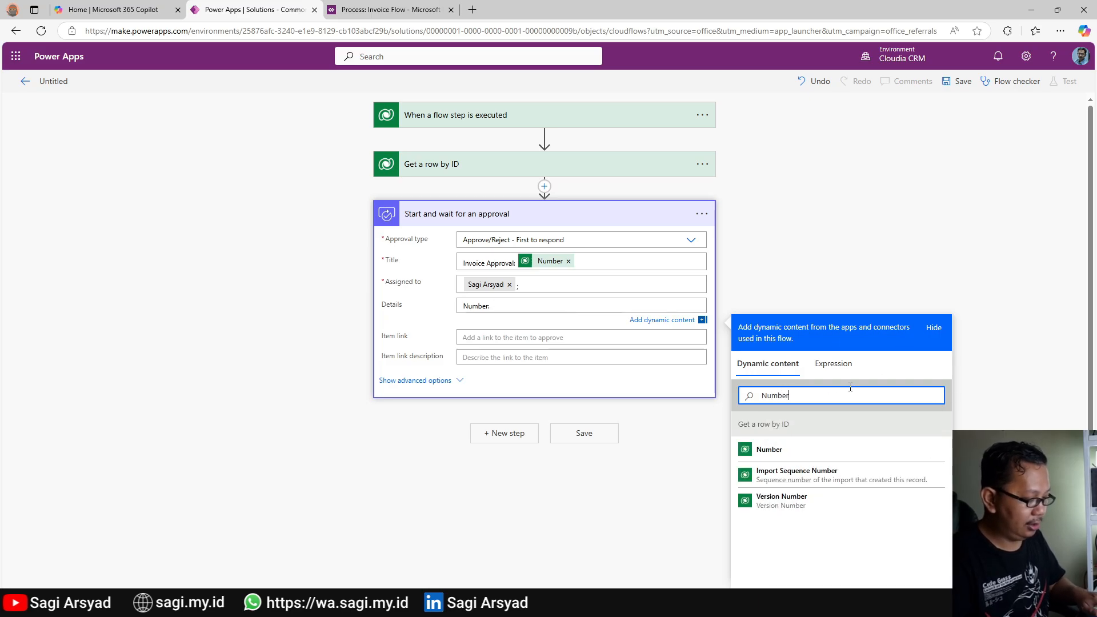
{"action": "left_click", "coordinate": [831, 452]}
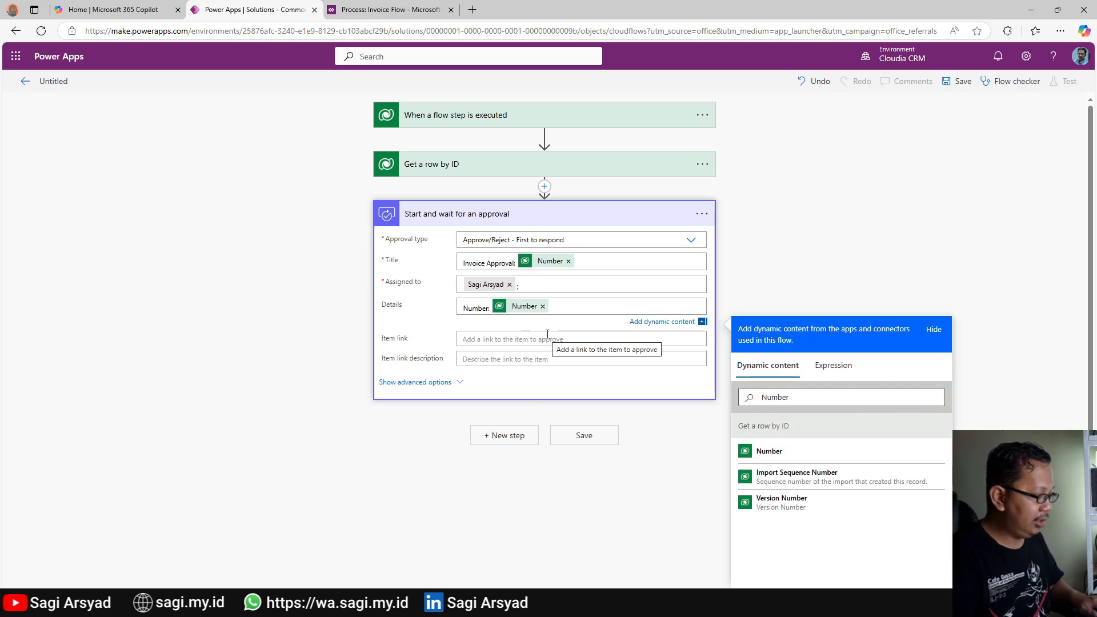
Add a second Details line reading "Subtotal:" followed by the Subtotal dynamic content, and save the flow.
{"action": "key", "text": "Return"}
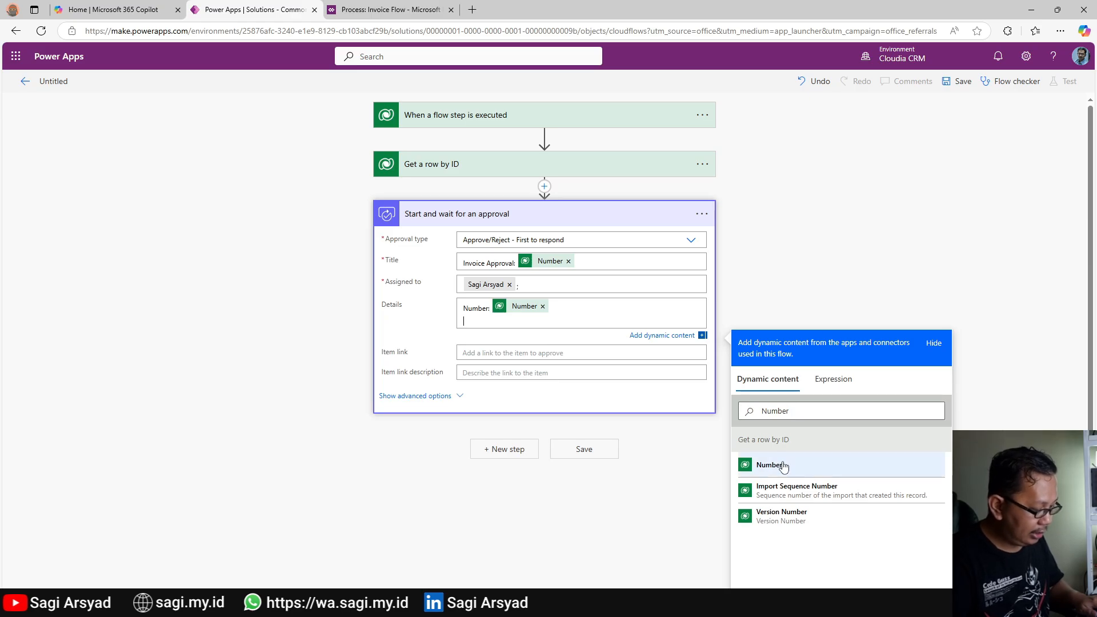
{"action": "left_click", "coordinate": [806, 408]}
{"action": "double_click", "coordinate": [805, 409]}
{"action": "key", "text": "BackSpace"}
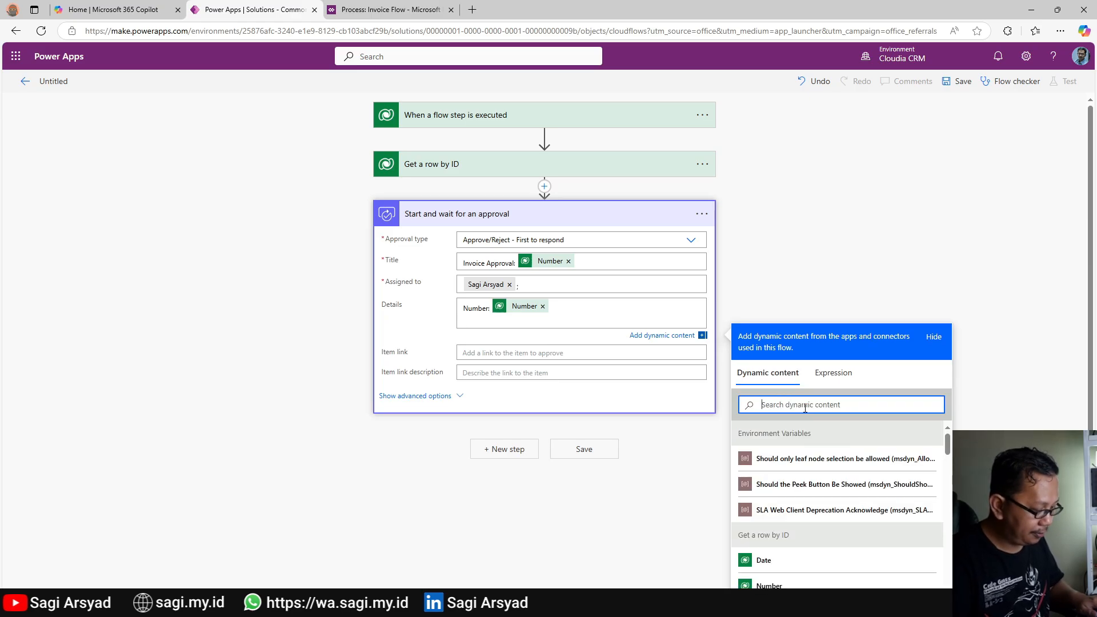
{"action": "scroll", "coordinate": [813, 477], "scroll_direction": "down", "scroll_amount": 2}
{"action": "scroll", "coordinate": [812, 477], "scroll_direction": "down", "scroll_amount": 10}
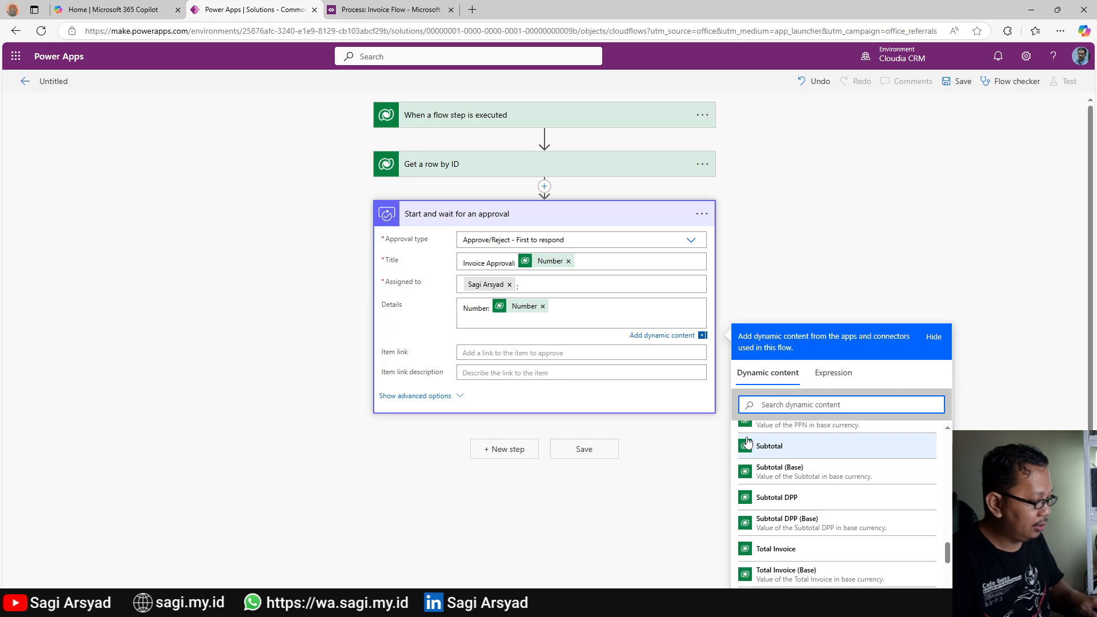
{"action": "left_click", "coordinate": [469, 318]}
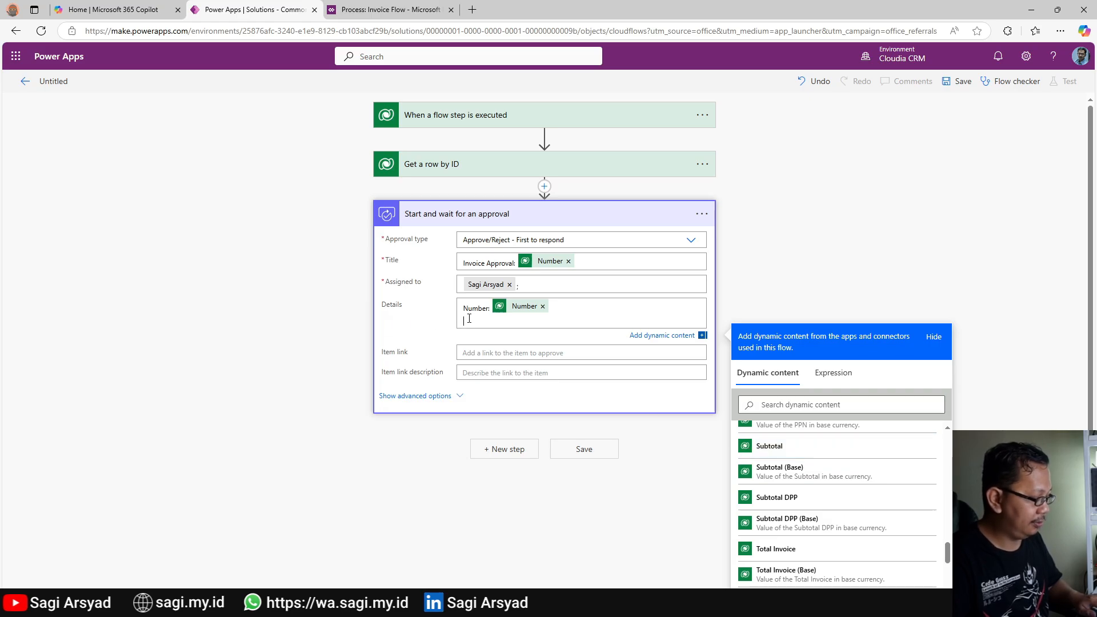
{"action": "type", "text": "Subtotal:"}
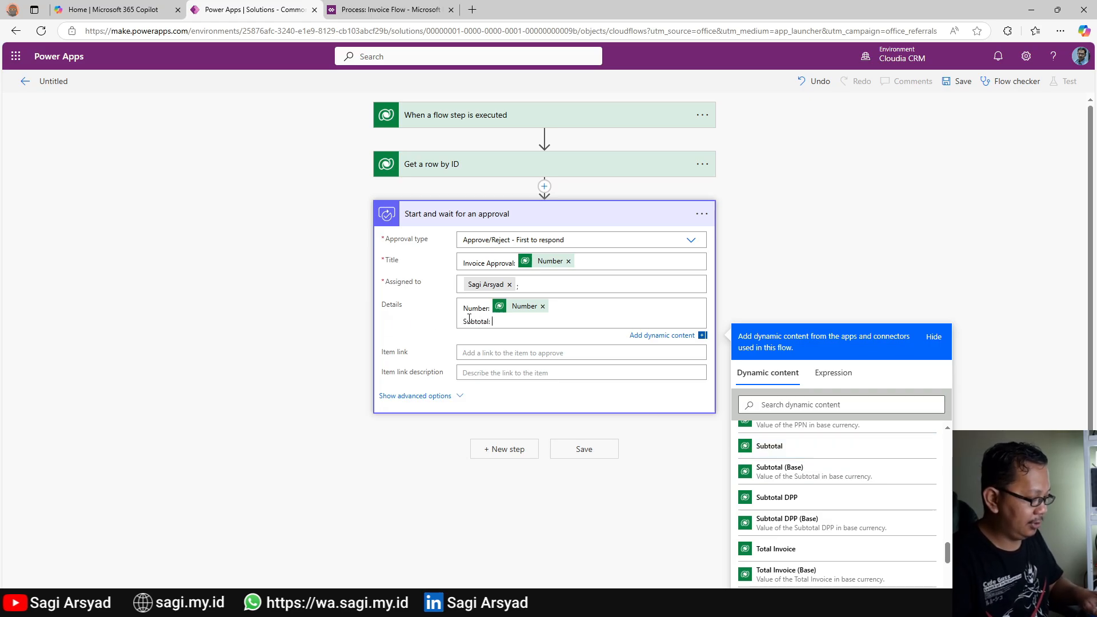
{"action": "left_click", "coordinate": [771, 447]}
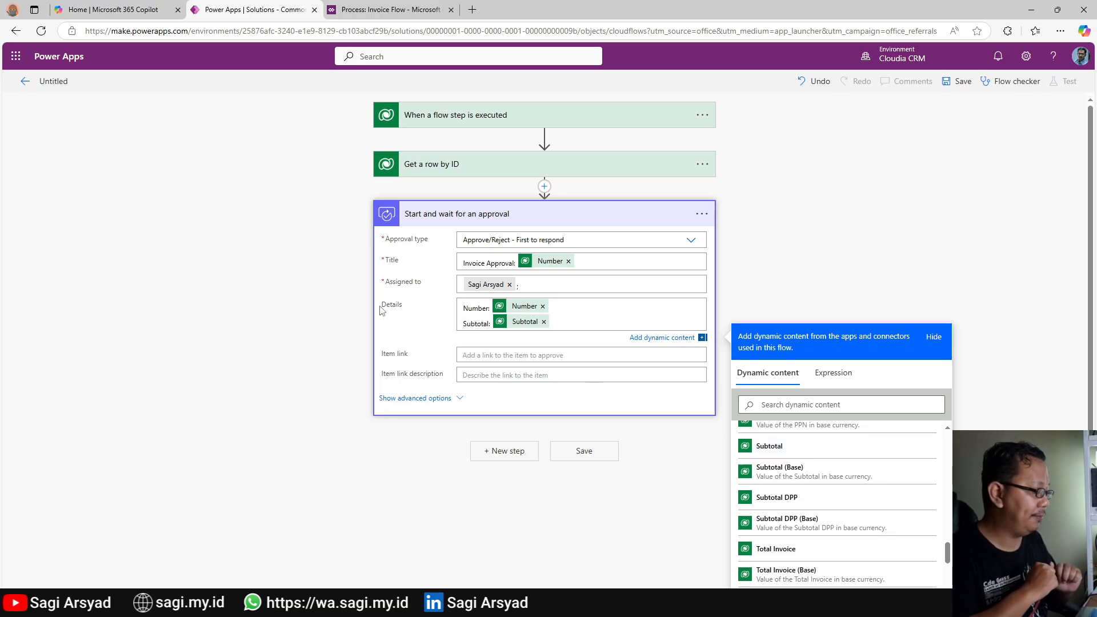
{"action": "left_click", "coordinate": [564, 459]}
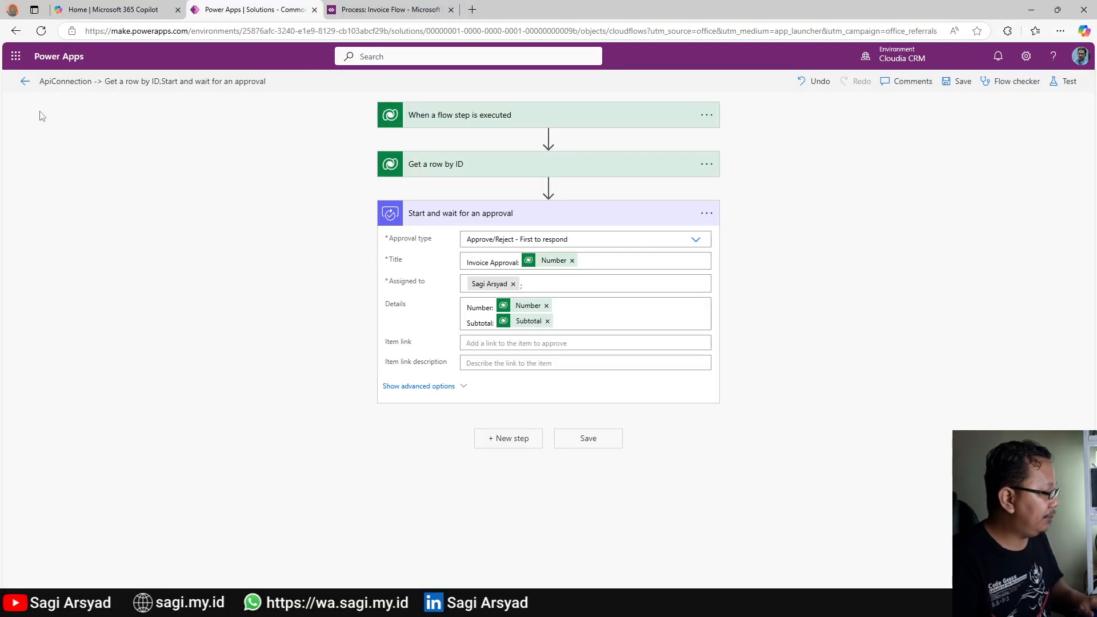
Open make.powerapps.com in a new browser tab.
{"action": "left_click", "coordinate": [472, 9]}
{"action": "type", "text": "make"}
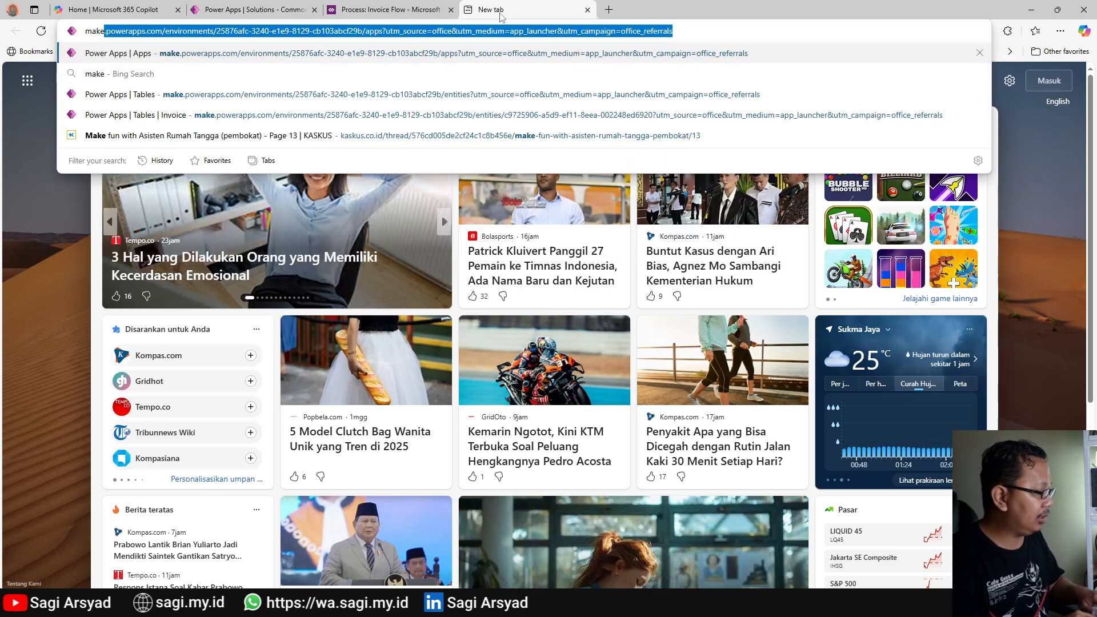
{"action": "type", "text": ".powerapps.com"}
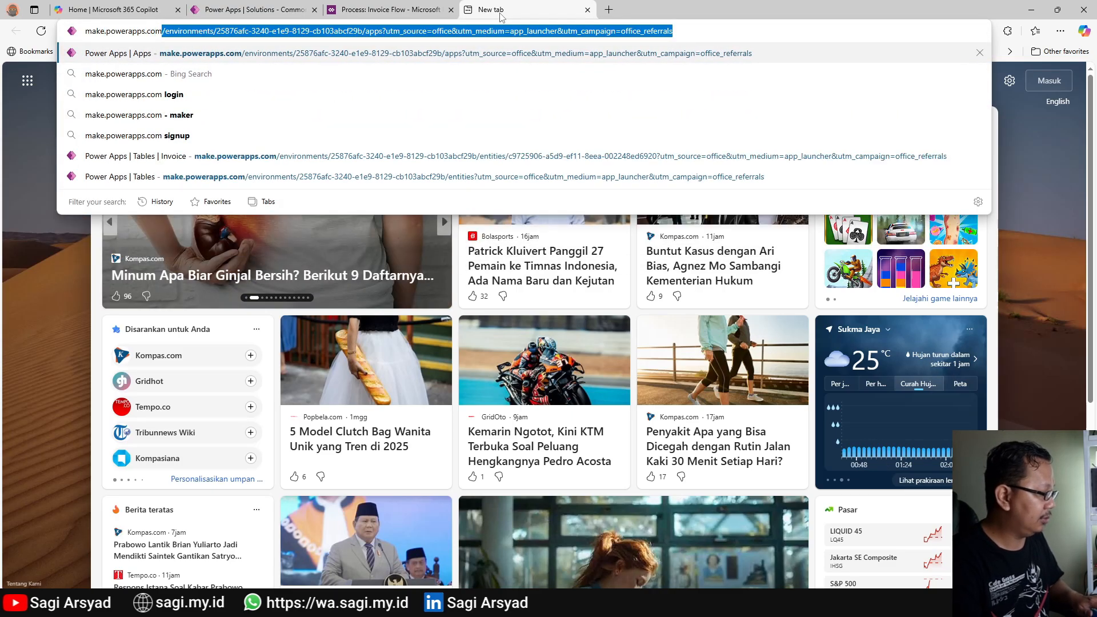
{"action": "key", "text": "Return"}
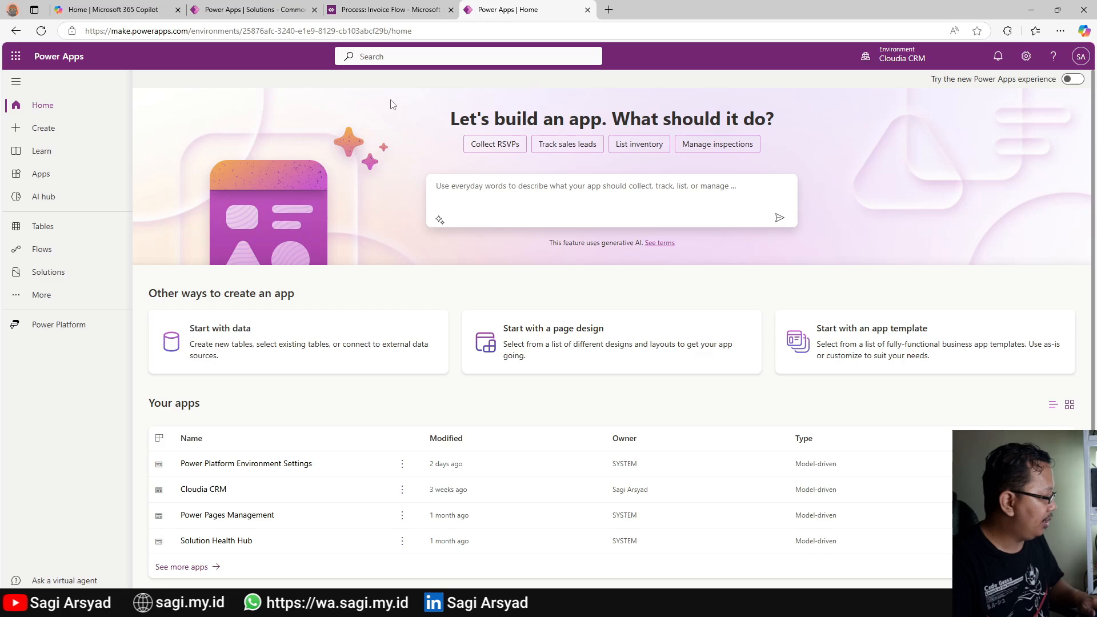
Open the column list of the Invoice table.
{"action": "left_click", "coordinate": [41, 227]}
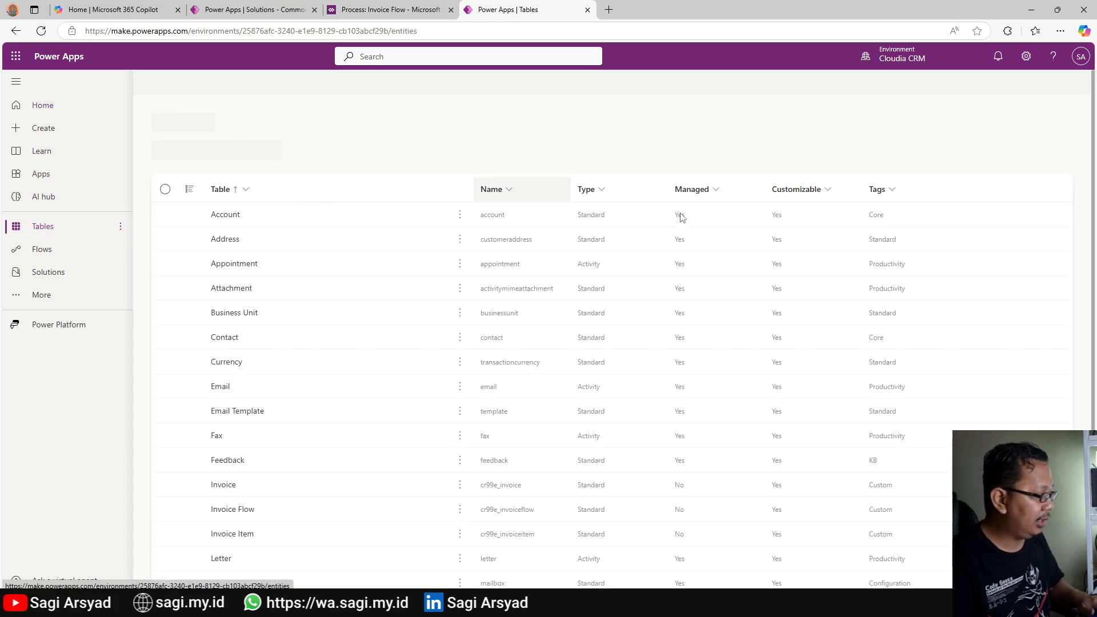
{"action": "scroll", "coordinate": [379, 341], "scroll_direction": "down", "scroll_amount": 3}
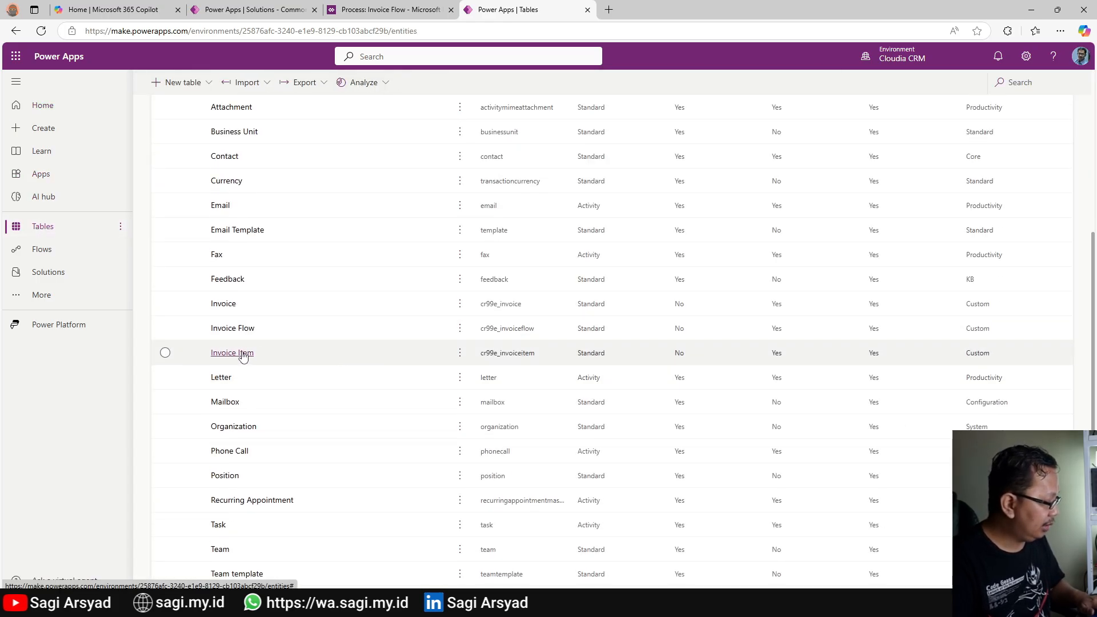
{"action": "left_click", "coordinate": [224, 304]}
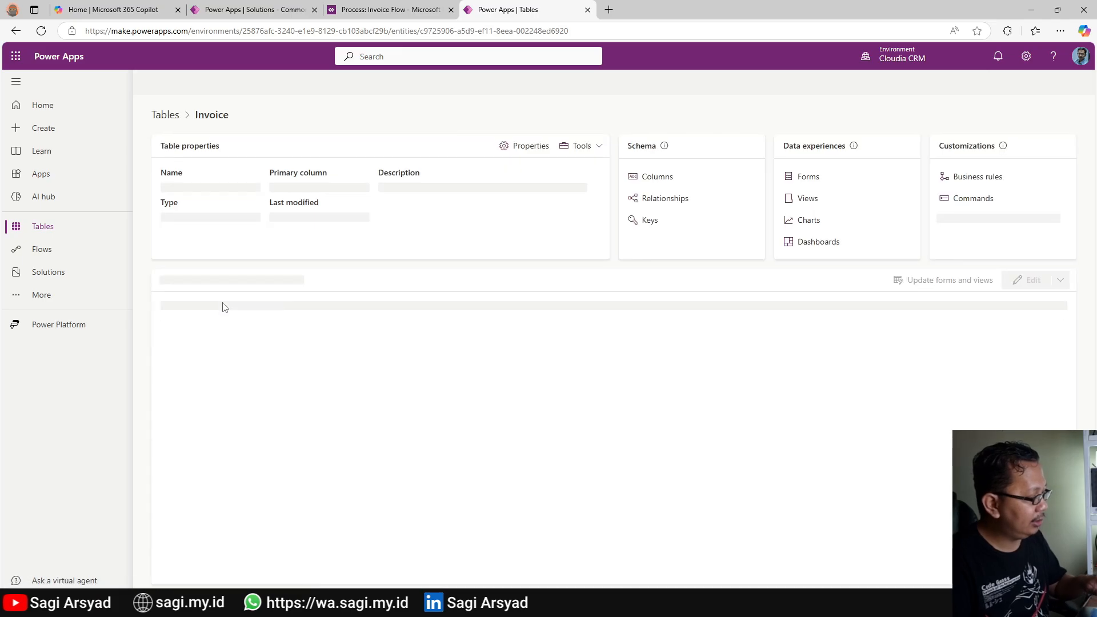
{"action": "left_click", "coordinate": [657, 178]}
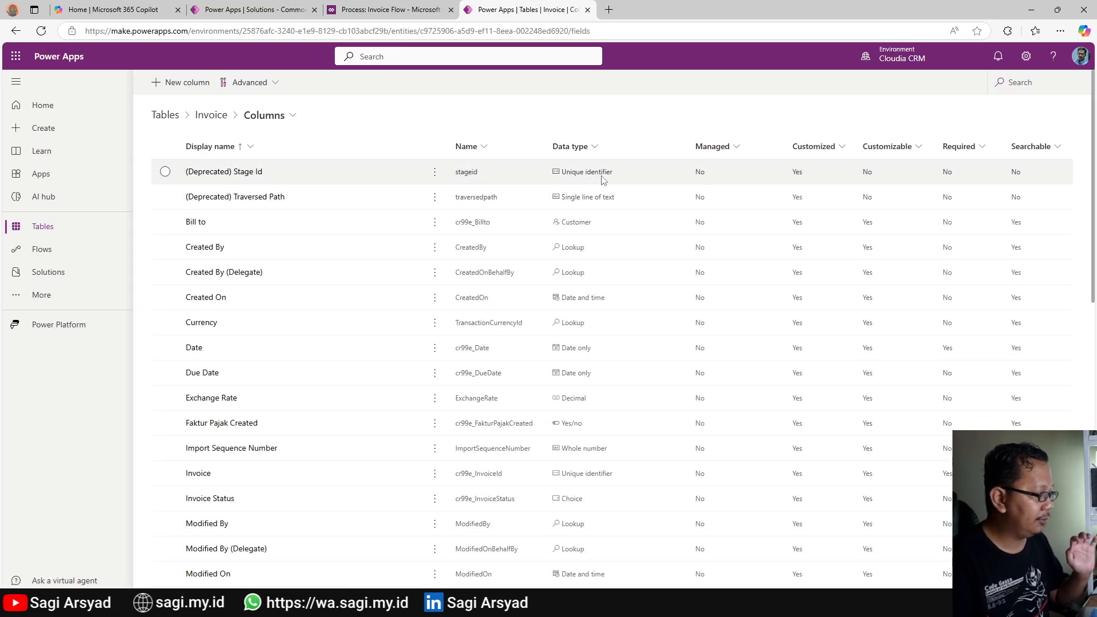
Start a new Invoice column with the display name "Invoice Approve Time" and the Date and time data type.
{"action": "left_click", "coordinate": [154, 86]}
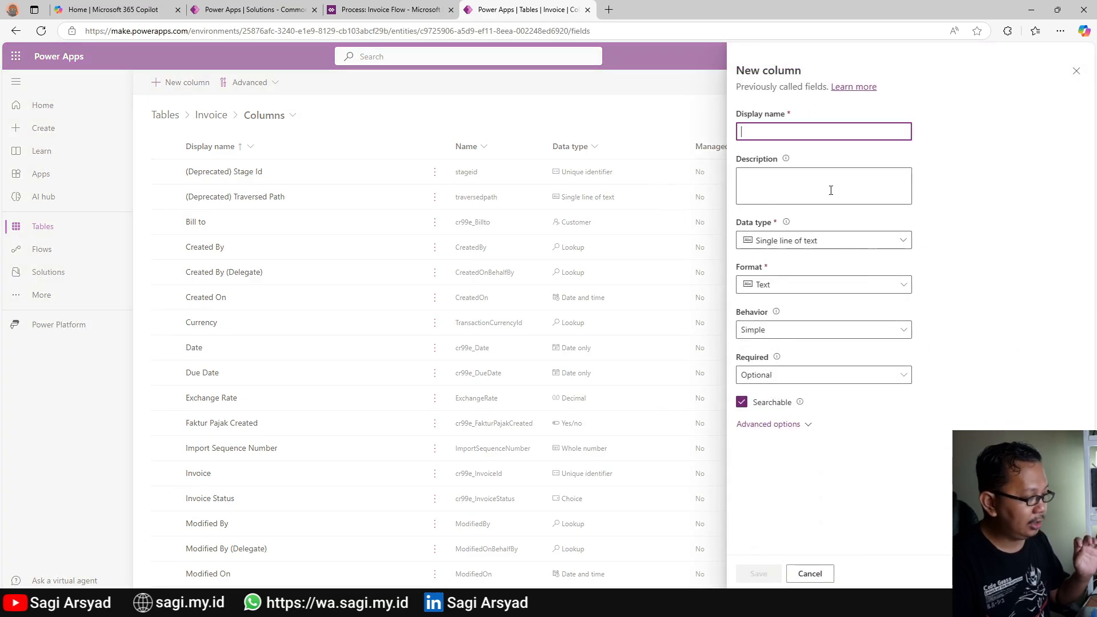
{"action": "type", "text": "Invoice Approve Time"}
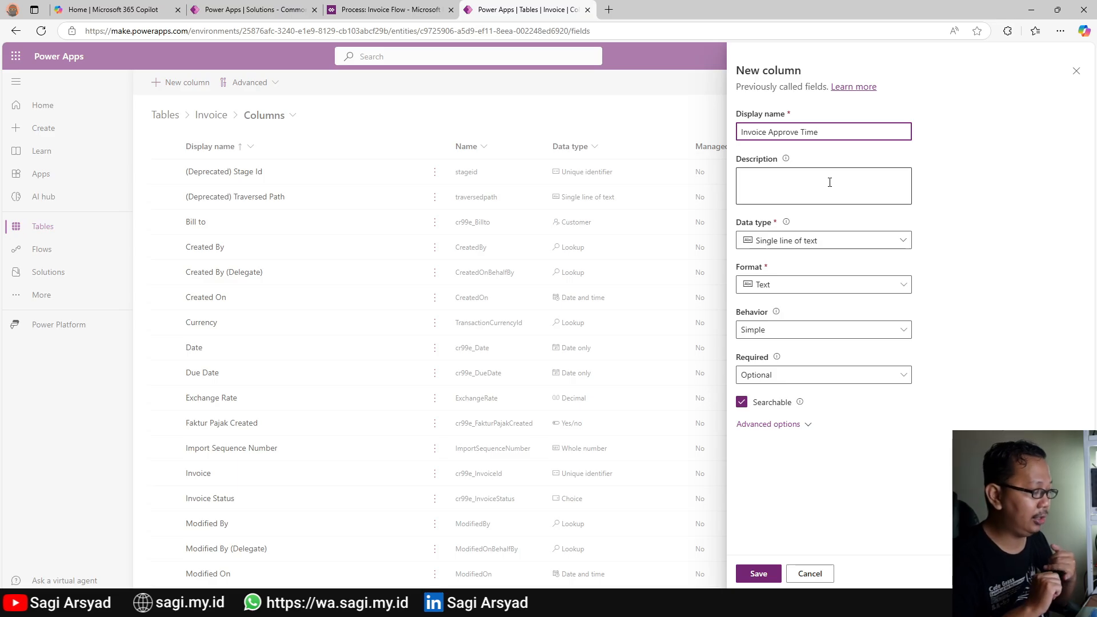
{"action": "left_click", "coordinate": [818, 240]}
{"action": "mouse_move", "coordinate": [907, 330]}
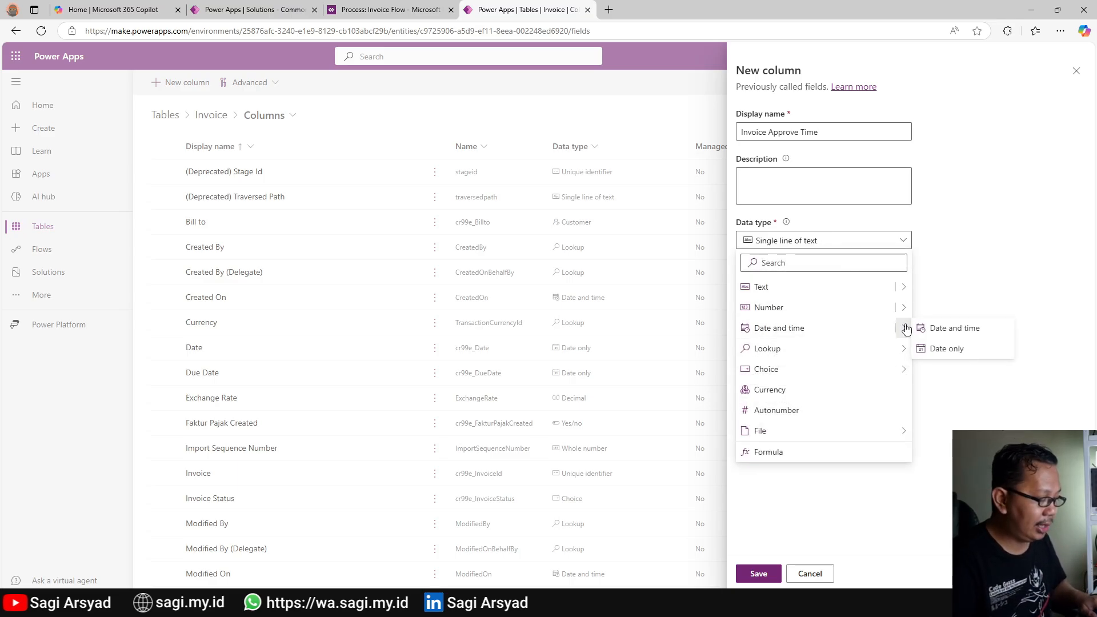
{"action": "left_click", "coordinate": [946, 328]}
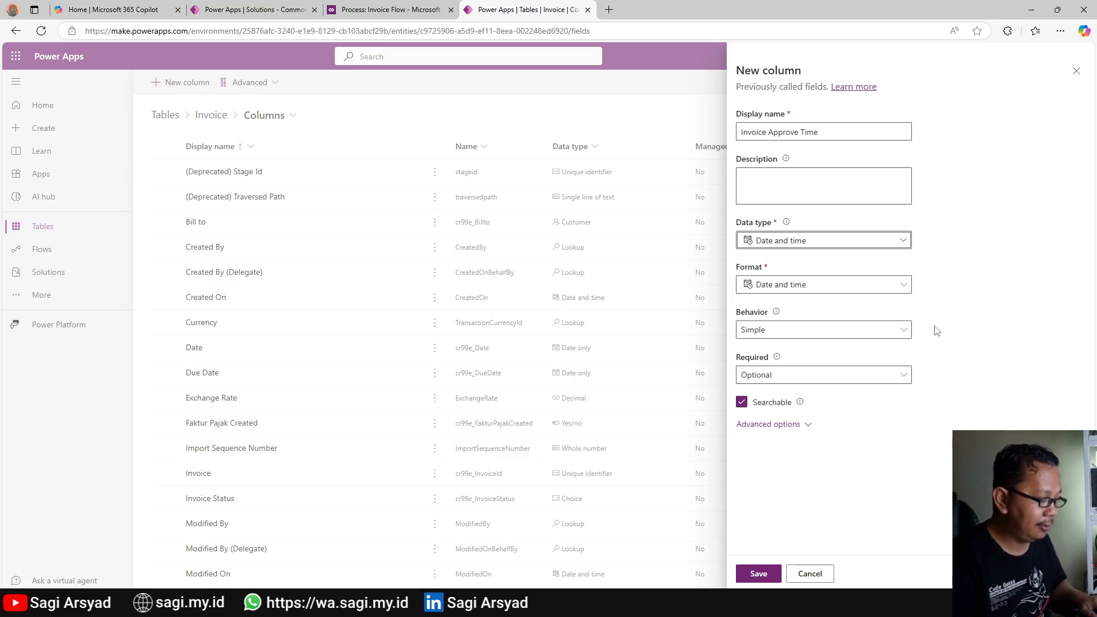
Make the new column Business recommended and save it.
{"action": "left_click", "coordinate": [779, 380]}
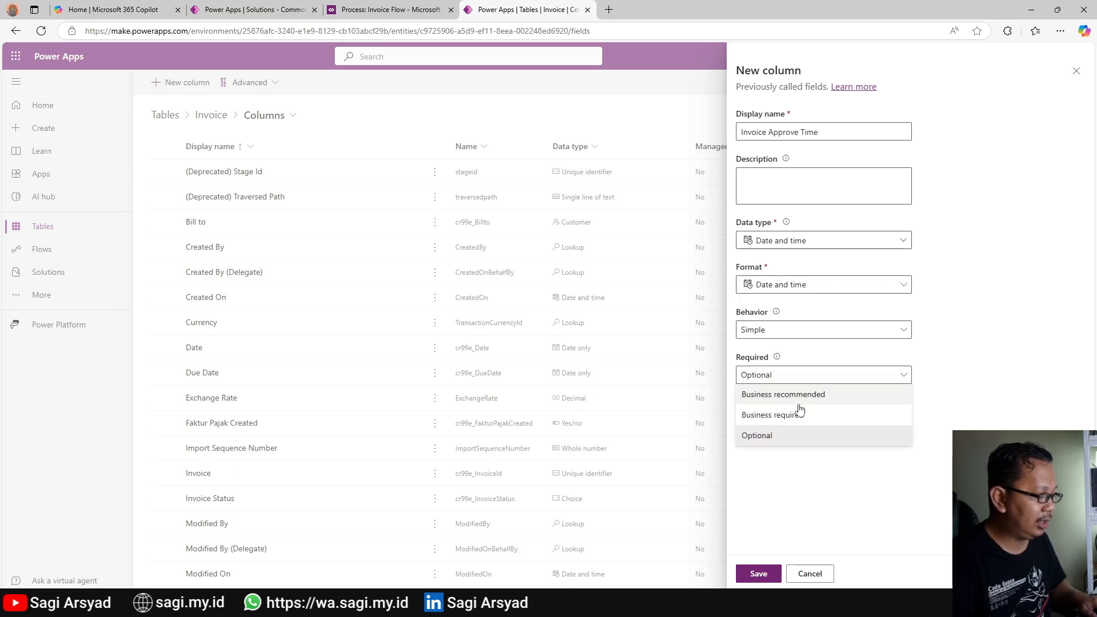
{"action": "left_click", "coordinate": [797, 398]}
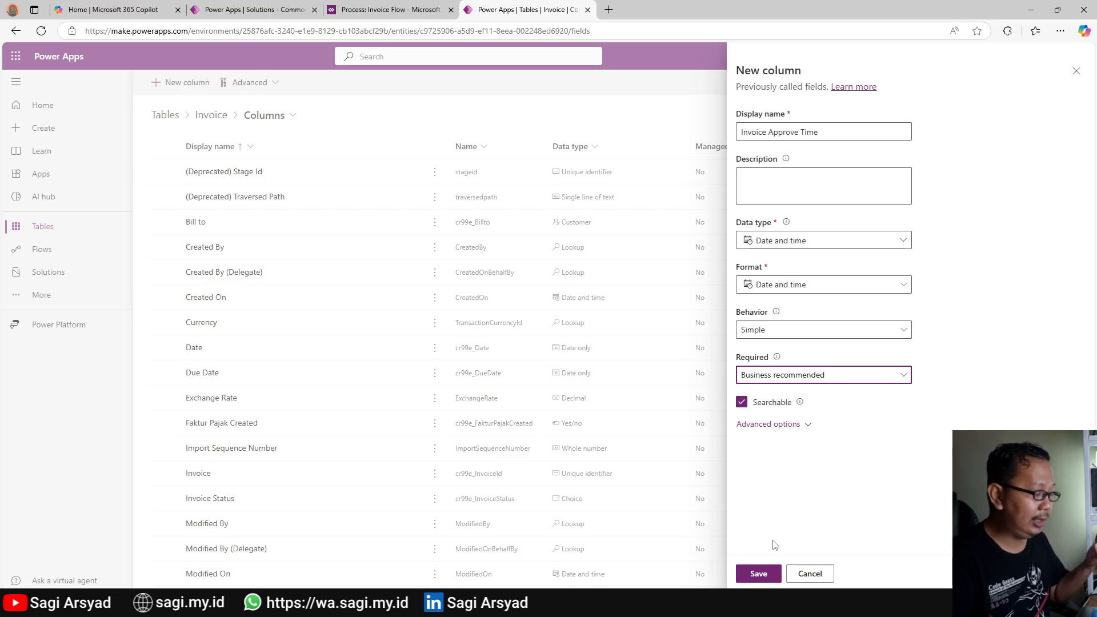
{"action": "left_click", "coordinate": [770, 577]}
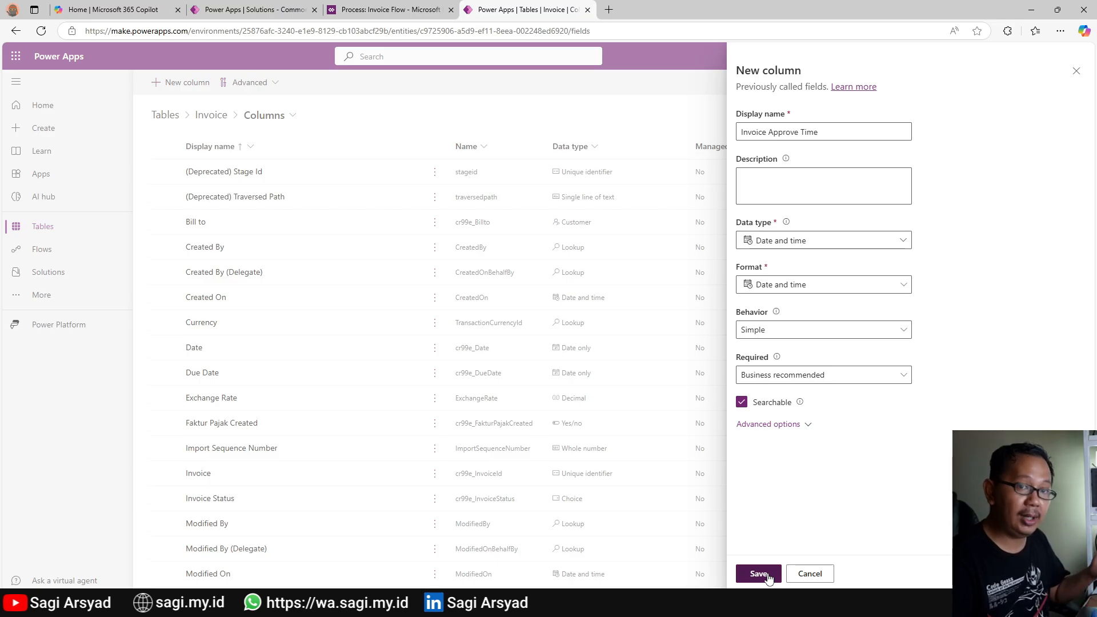
{"action": "left_click", "coordinate": [770, 578]}
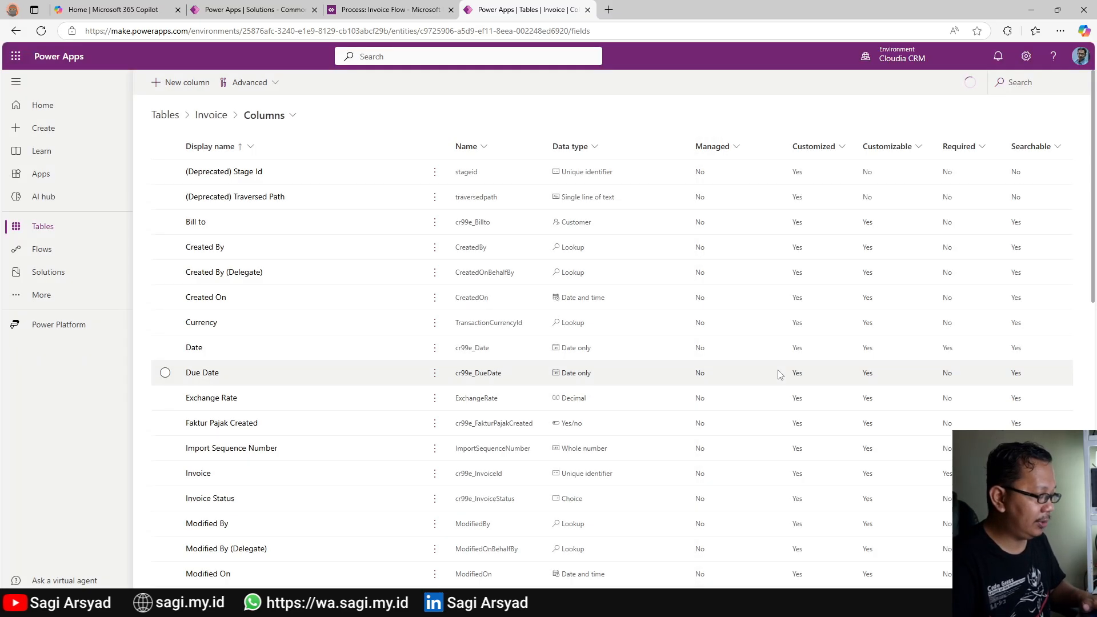
Return to the cloud flow, rename it "Invoice Approval" and save it.
{"action": "left_click", "coordinate": [280, 7]}
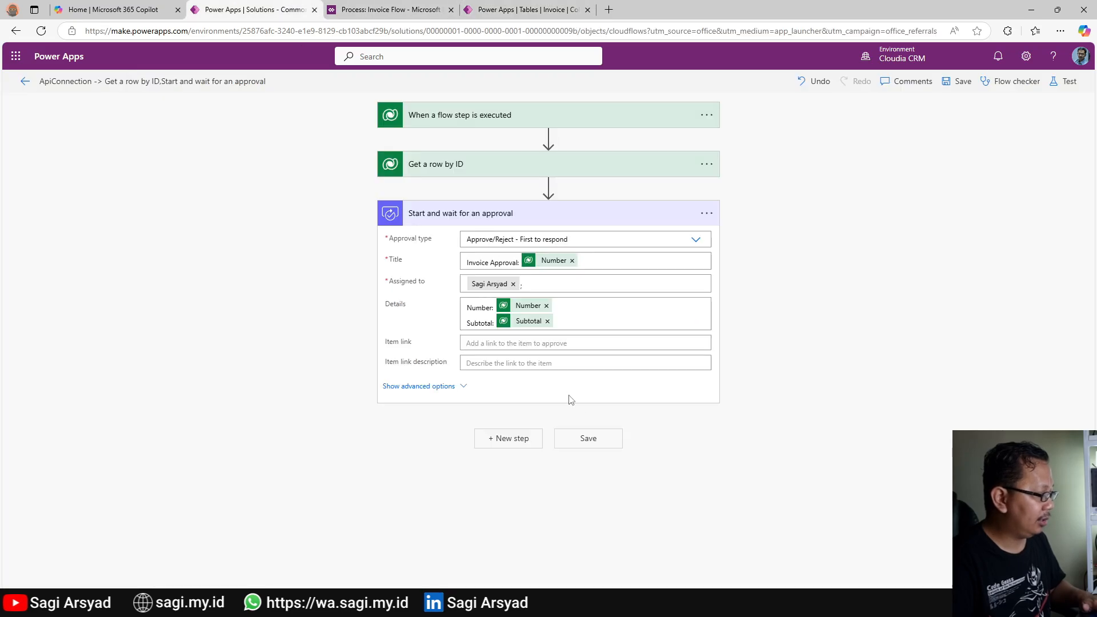
{"action": "left_click", "coordinate": [144, 95]}
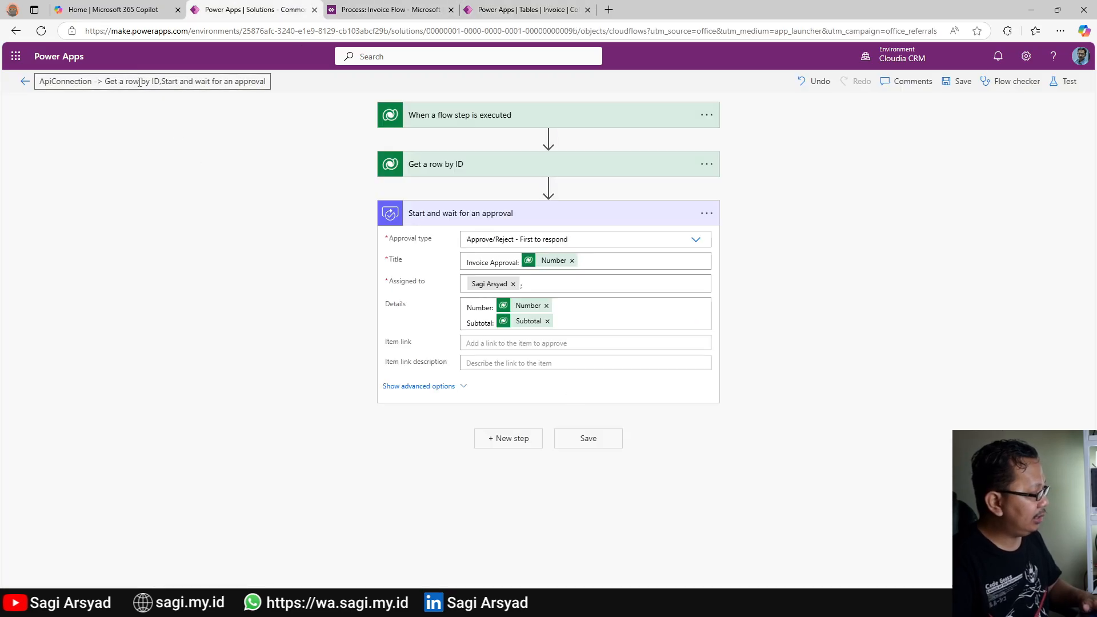
{"action": "key", "text": "BackSpace"}
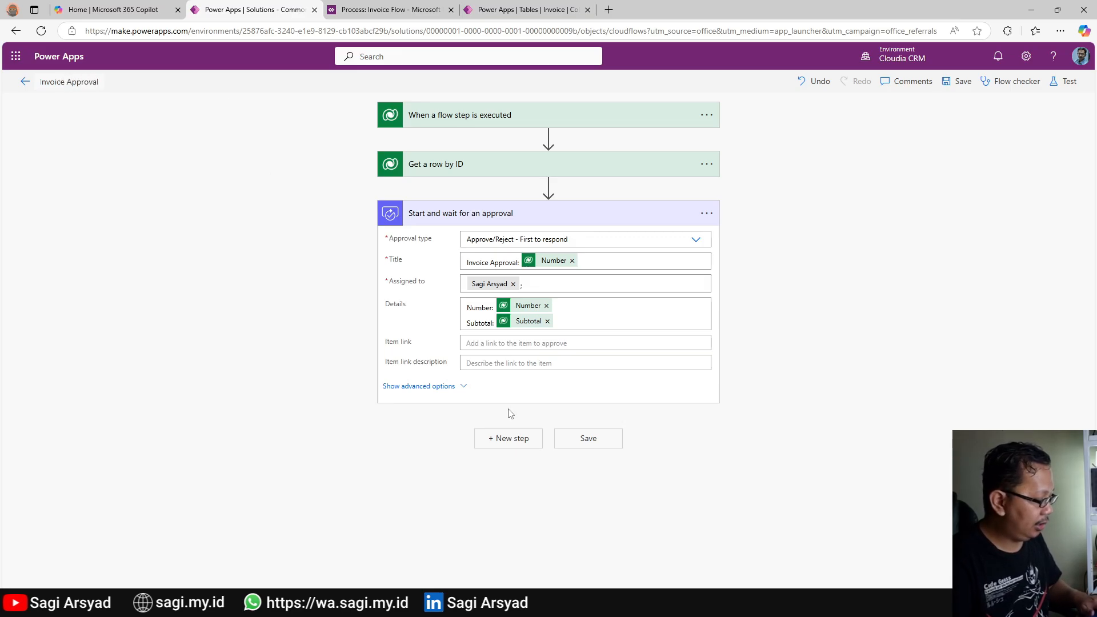
{"action": "left_click", "coordinate": [566, 442]}
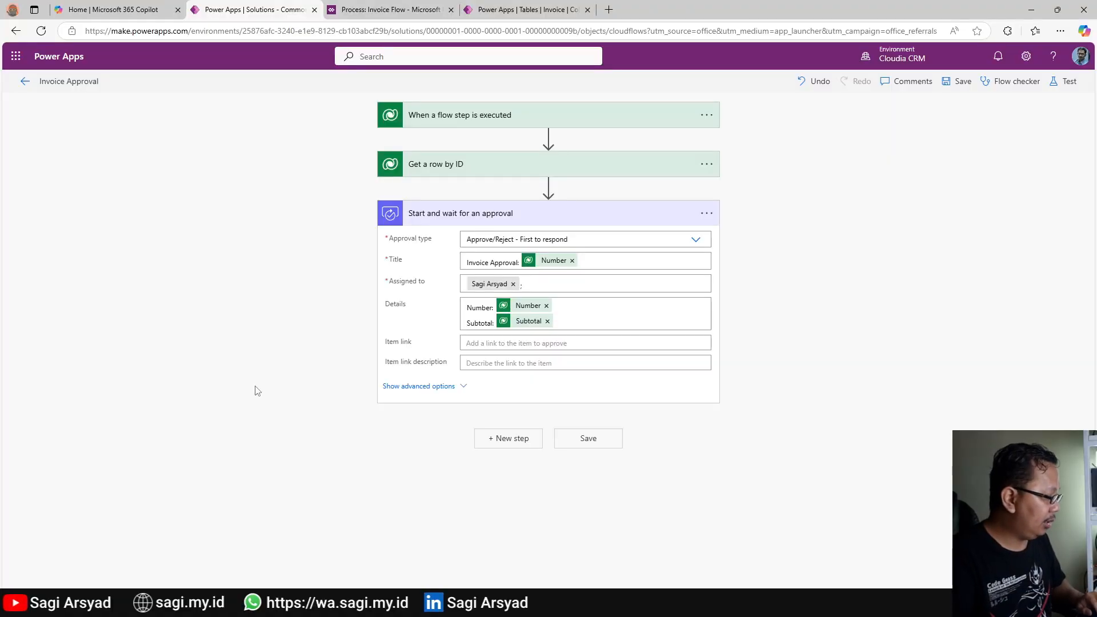
Leave the flow designer and reopen the Invoice Approval flow for editing from the solution's cloud flows.
{"action": "left_click", "coordinate": [41, 30]}
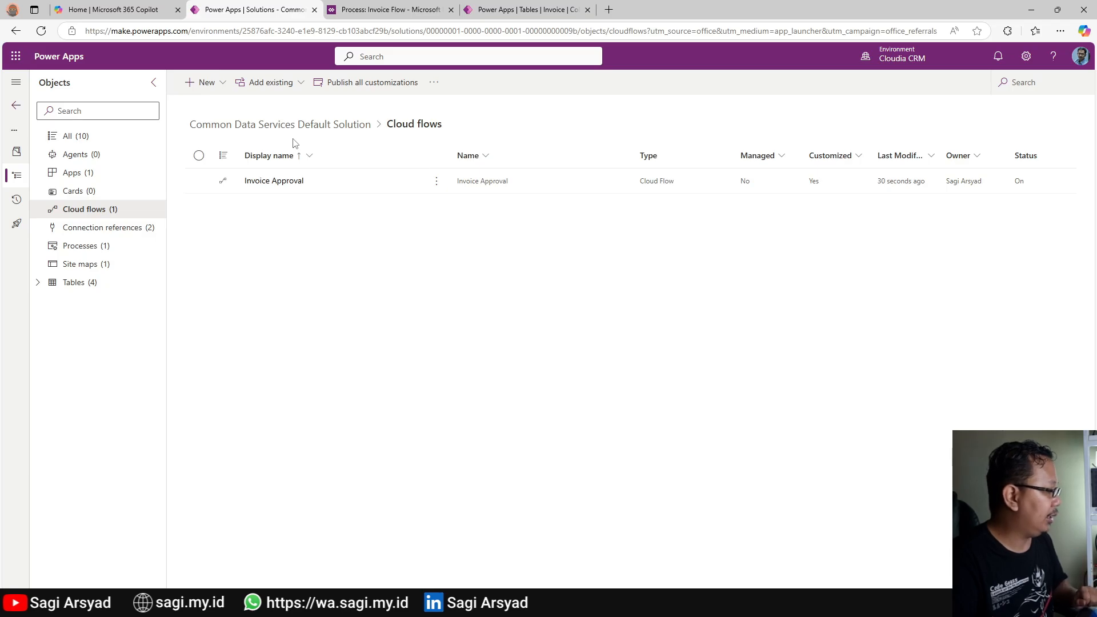
{"action": "left_click", "coordinate": [436, 182]}
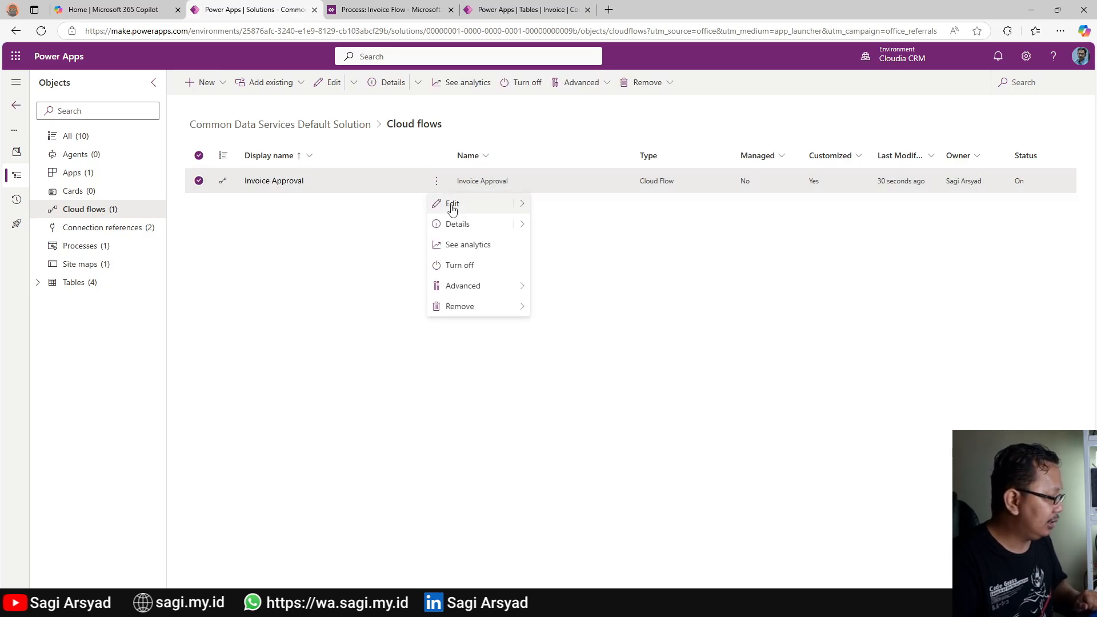
{"action": "left_click", "coordinate": [496, 208]}
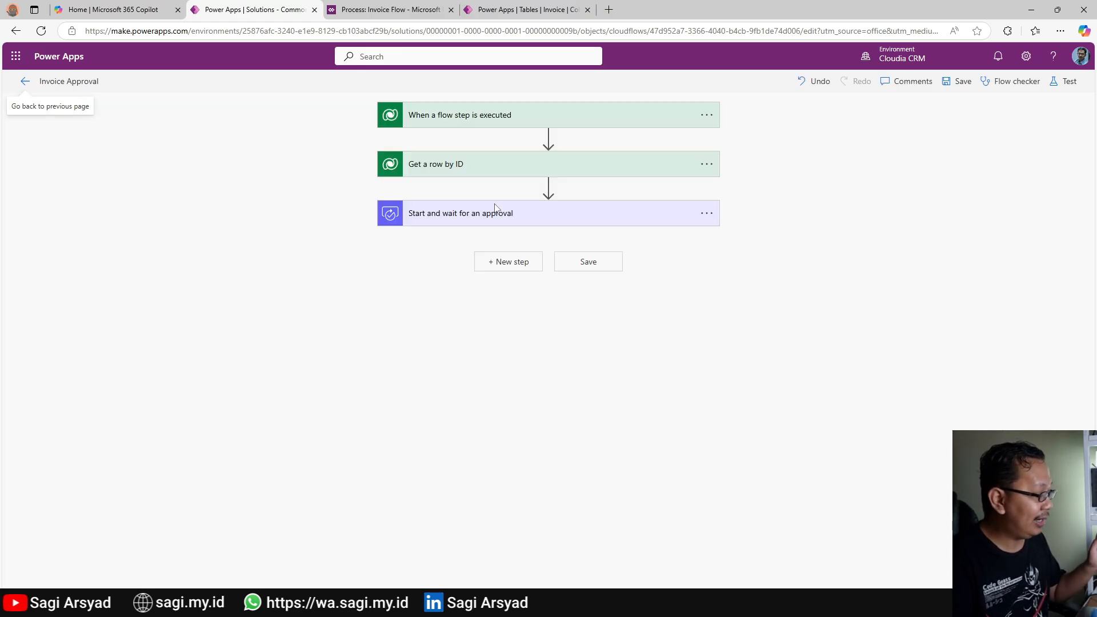
Add a Condition control after the Start and wait for an approval action.
{"action": "left_click", "coordinate": [513, 263]}
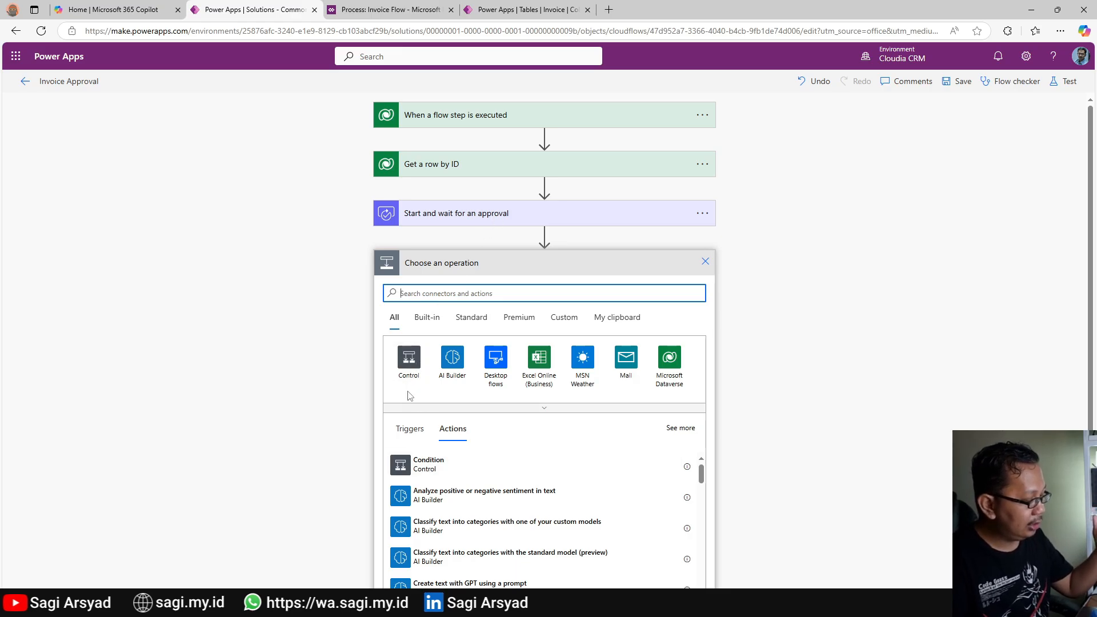
{"action": "left_click", "coordinate": [415, 375]}
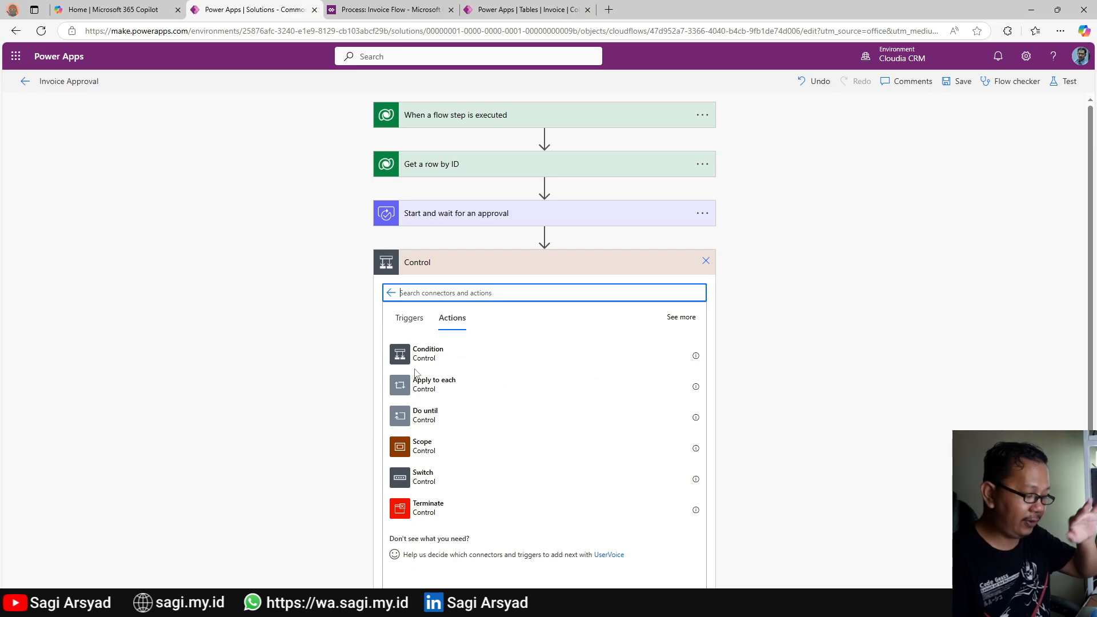
{"action": "left_click", "coordinate": [429, 366]}
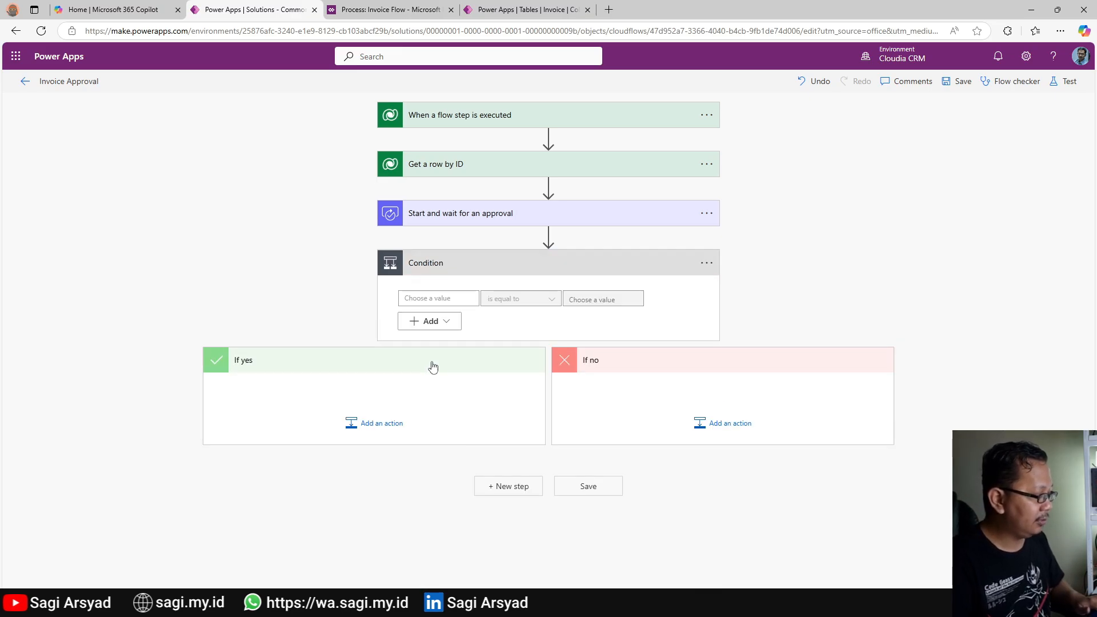
Set the condition to check that the approval's Outcome dynamic content is equal to "Approve".
{"action": "left_click", "coordinate": [445, 301]}
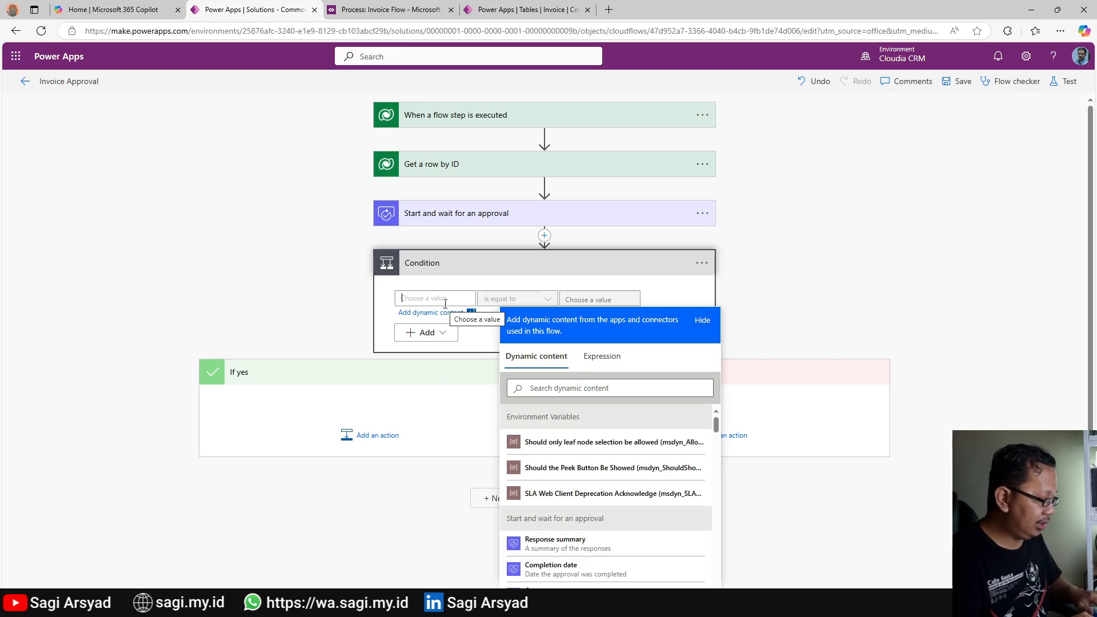
{"action": "type", "text": "Ou"}
{"action": "key", "text": "BackSpace"}
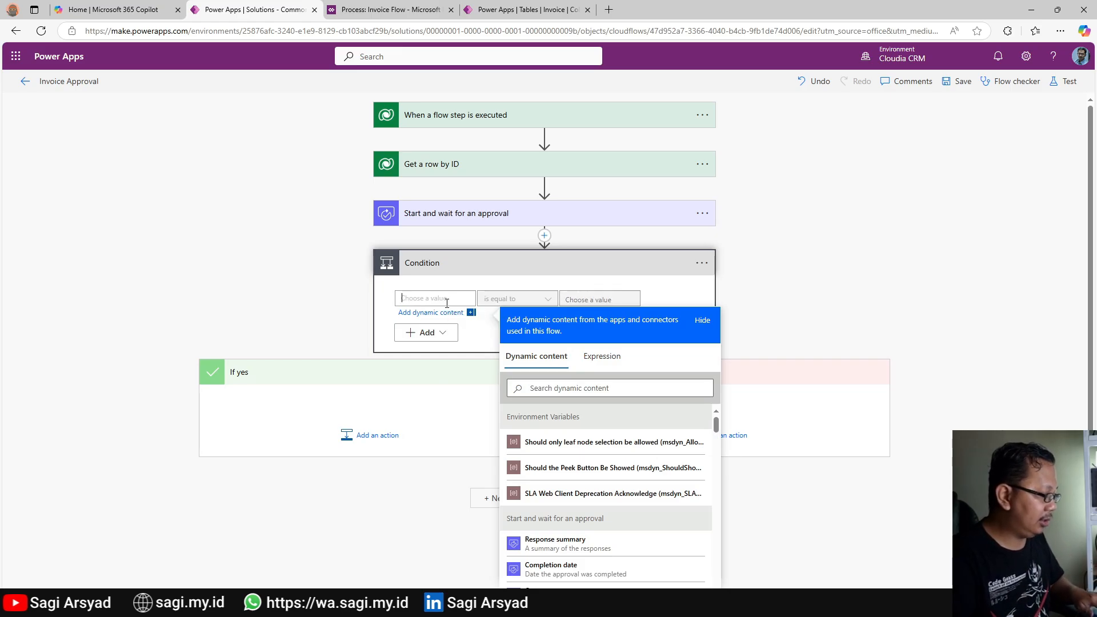
{"action": "left_click", "coordinate": [535, 385]}
{"action": "type", "text": "Out"}
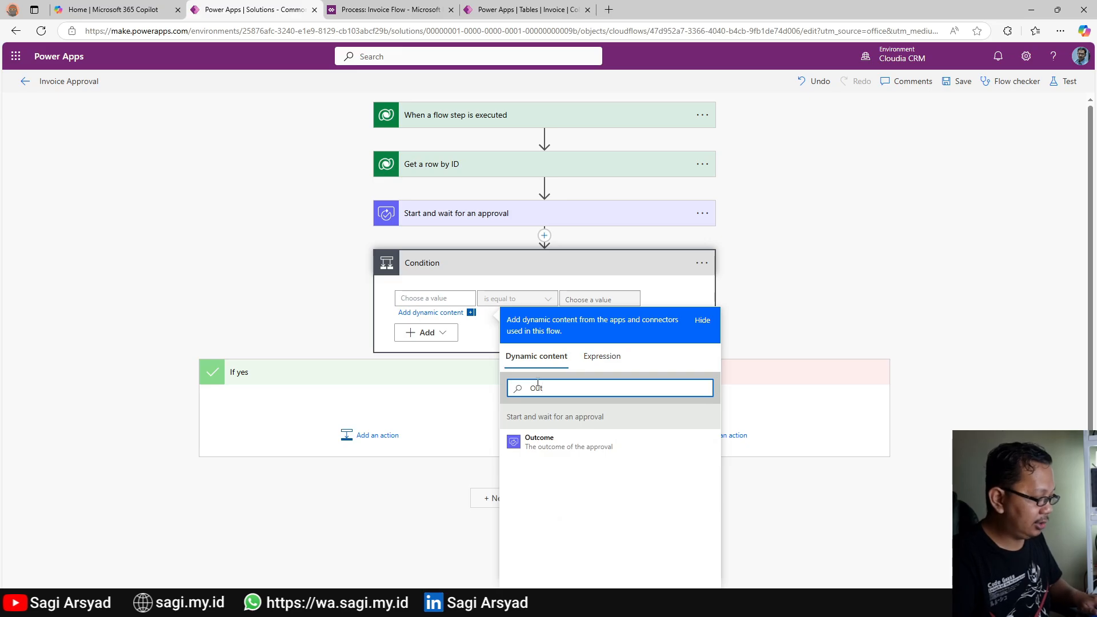
{"action": "left_click", "coordinate": [540, 441]}
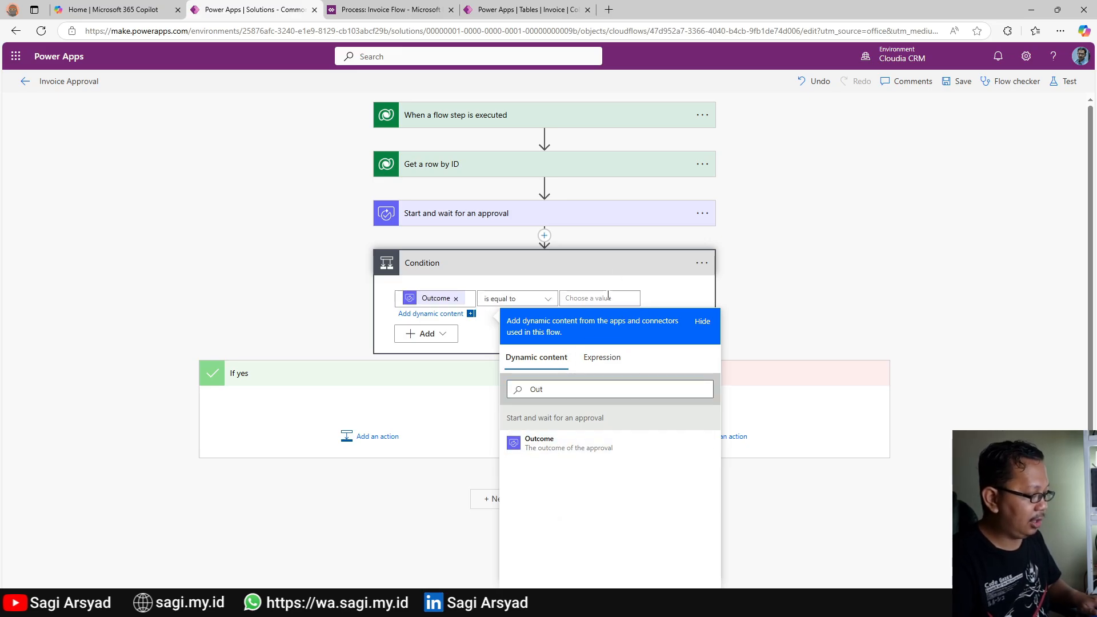
{"action": "left_click", "coordinate": [608, 295]}
{"action": "type", "text": "Approve"}
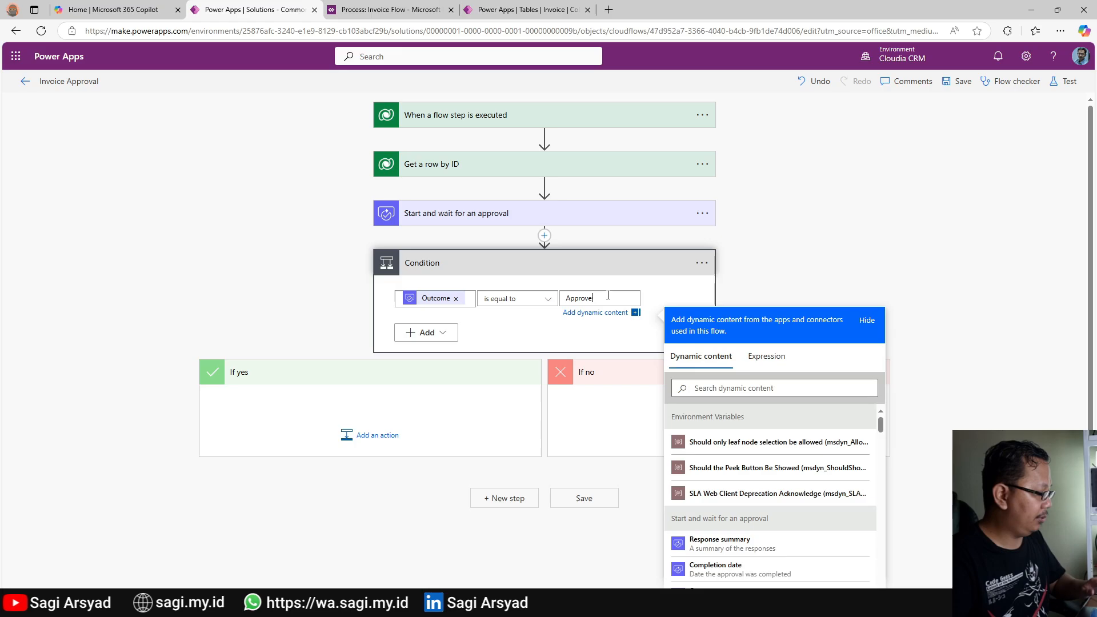
{"action": "left_click", "coordinate": [267, 326]}
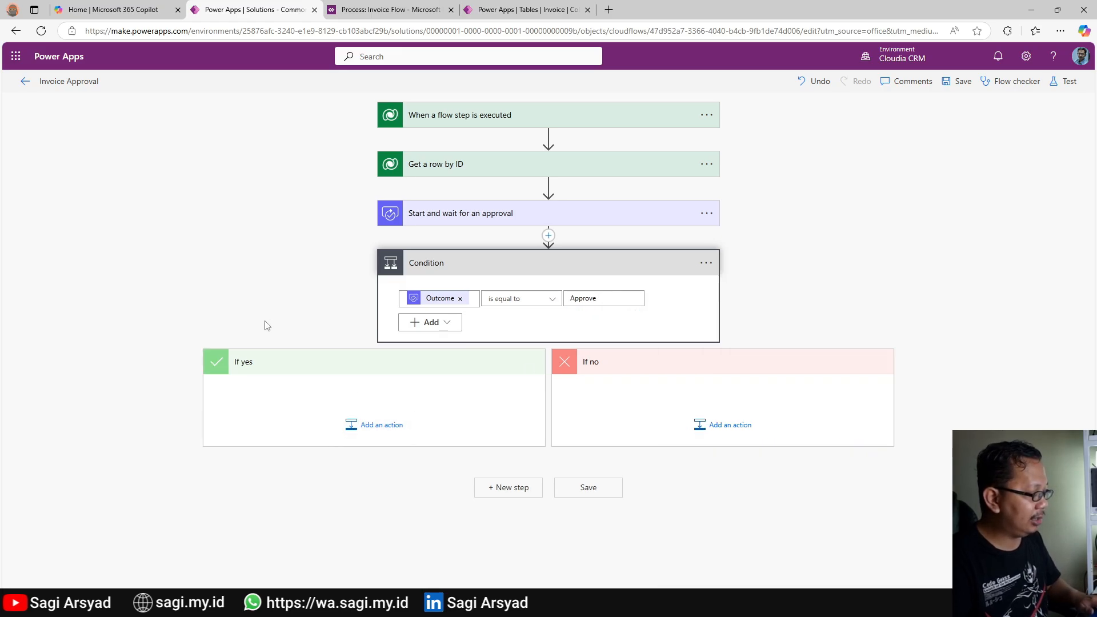
Add the Microsoft Dataverse action Update a row to the condition's If yes branch.
{"action": "left_click", "coordinate": [397, 424]}
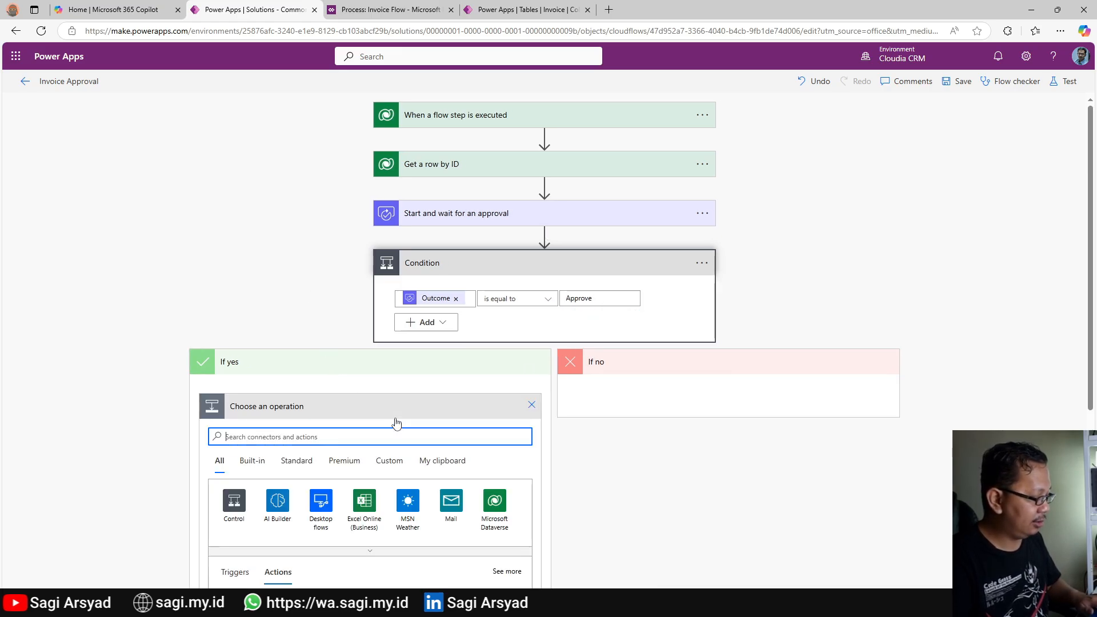
{"action": "scroll", "coordinate": [392, 421], "scroll_direction": "down", "scroll_amount": 2}
{"action": "left_click", "coordinate": [505, 399]}
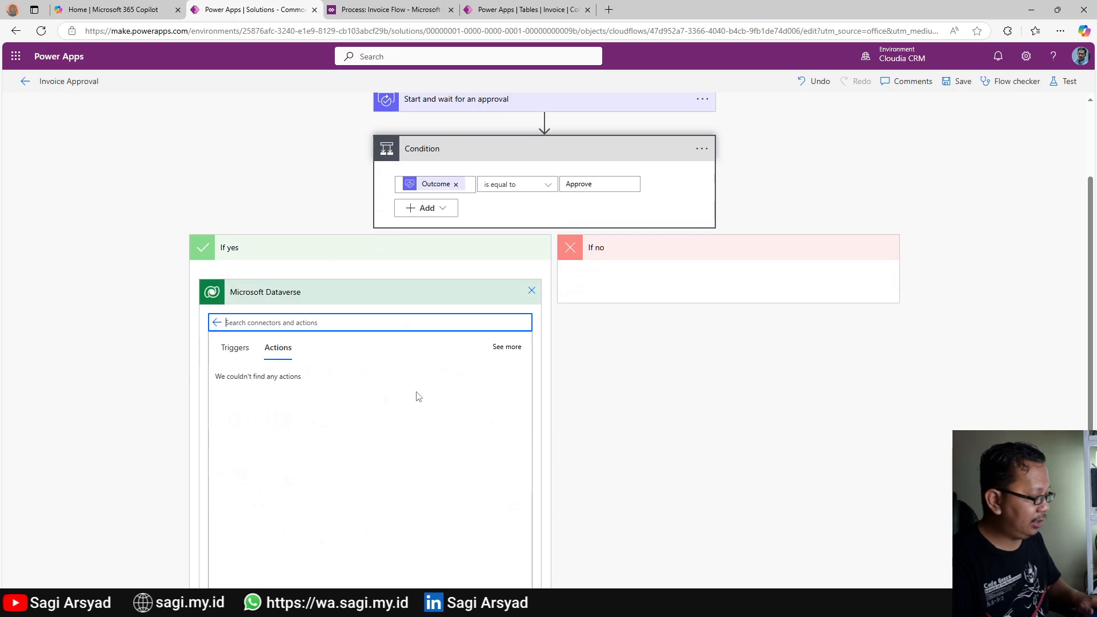
{"action": "scroll", "coordinate": [108, 412], "scroll_direction": "down", "scroll_amount": 3}
{"action": "scroll", "coordinate": [272, 331], "scroll_direction": "down", "scroll_amount": 2}
{"action": "scroll", "coordinate": [272, 331], "scroll_direction": "down", "scroll_amount": 5}
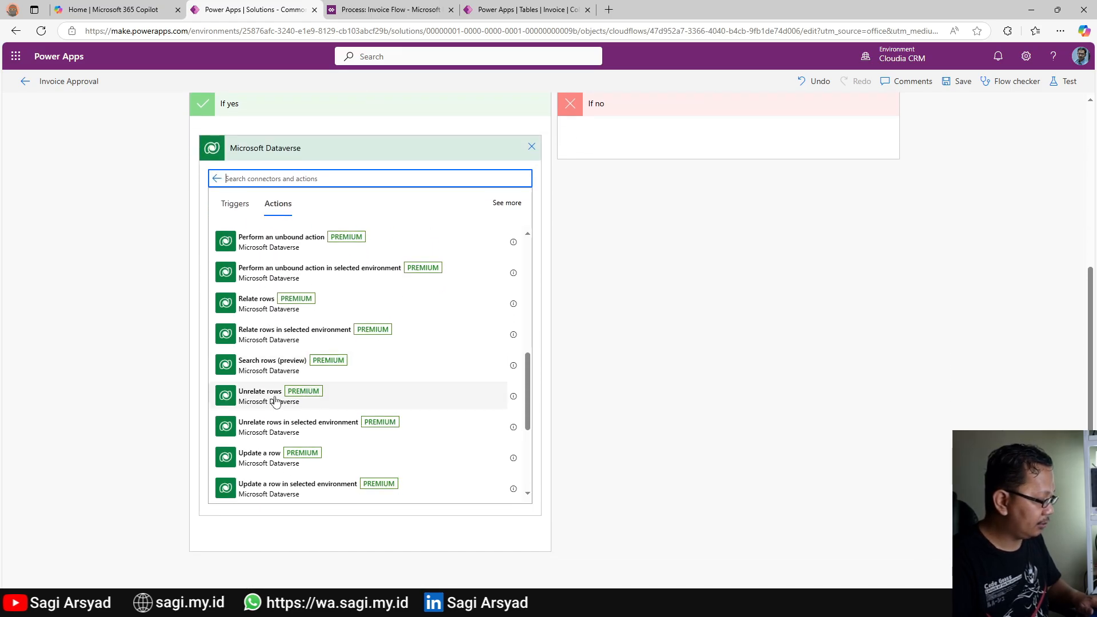
{"action": "left_click", "coordinate": [280, 462]}
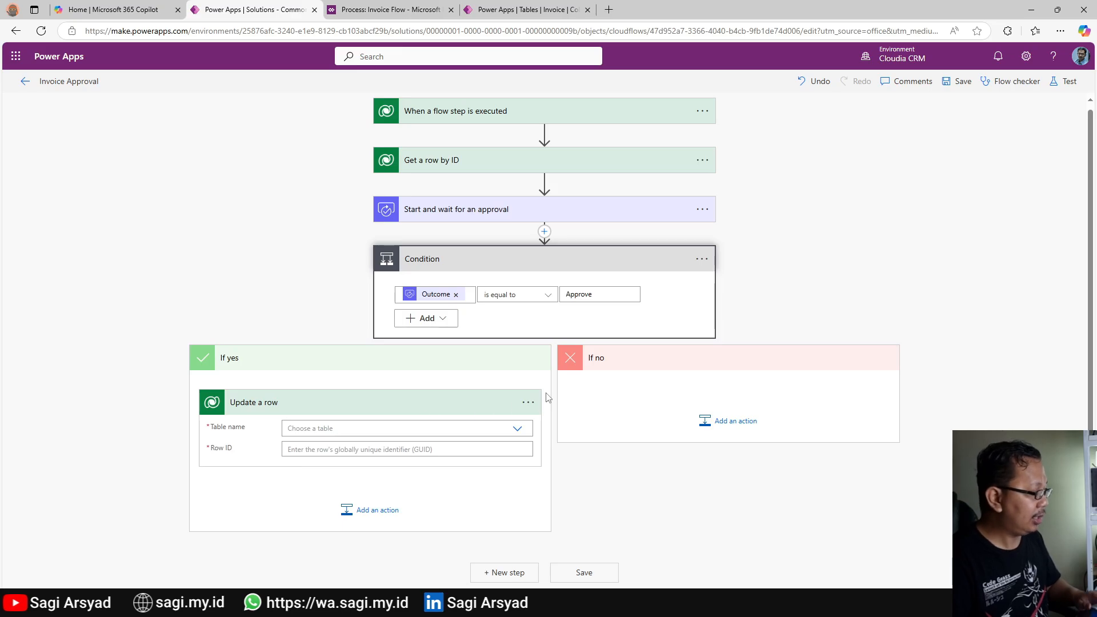
Set the Update a row action's table to Invoices.
{"action": "left_click", "coordinate": [518, 428]}
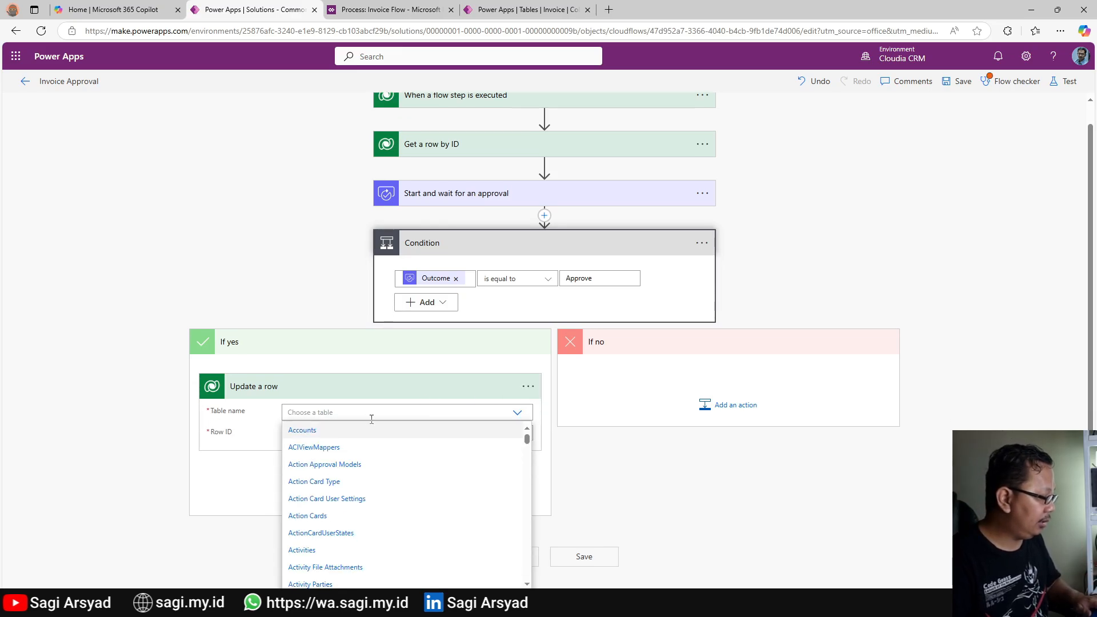
{"action": "scroll", "coordinate": [456, 507], "scroll_direction": "down", "scroll_amount": 15}
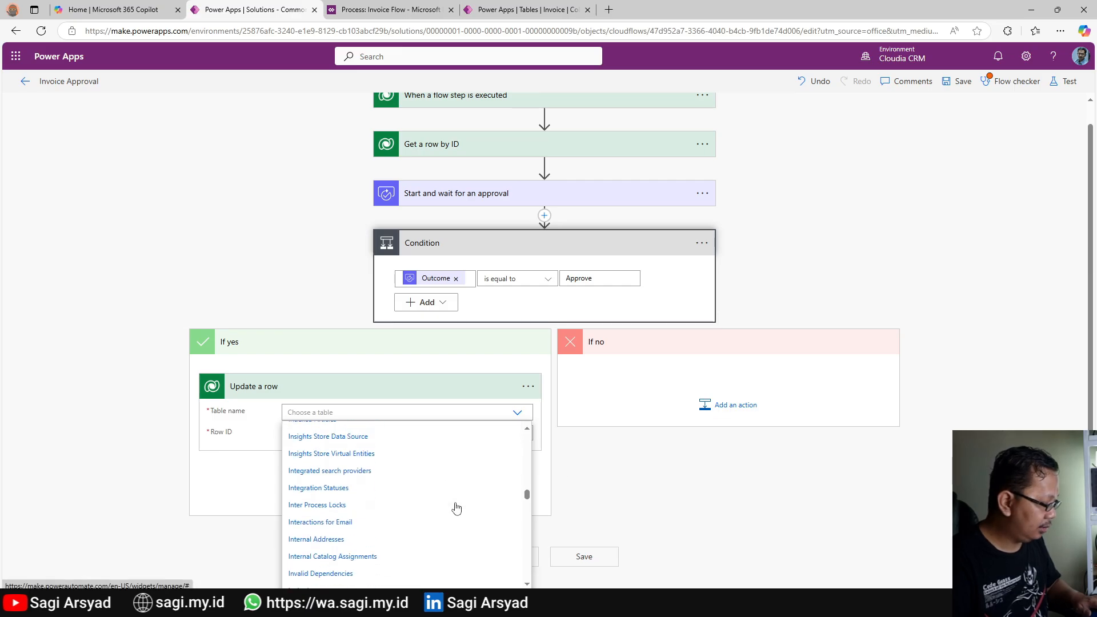
{"action": "scroll", "coordinate": [455, 508], "scroll_direction": "down", "scroll_amount": 3}
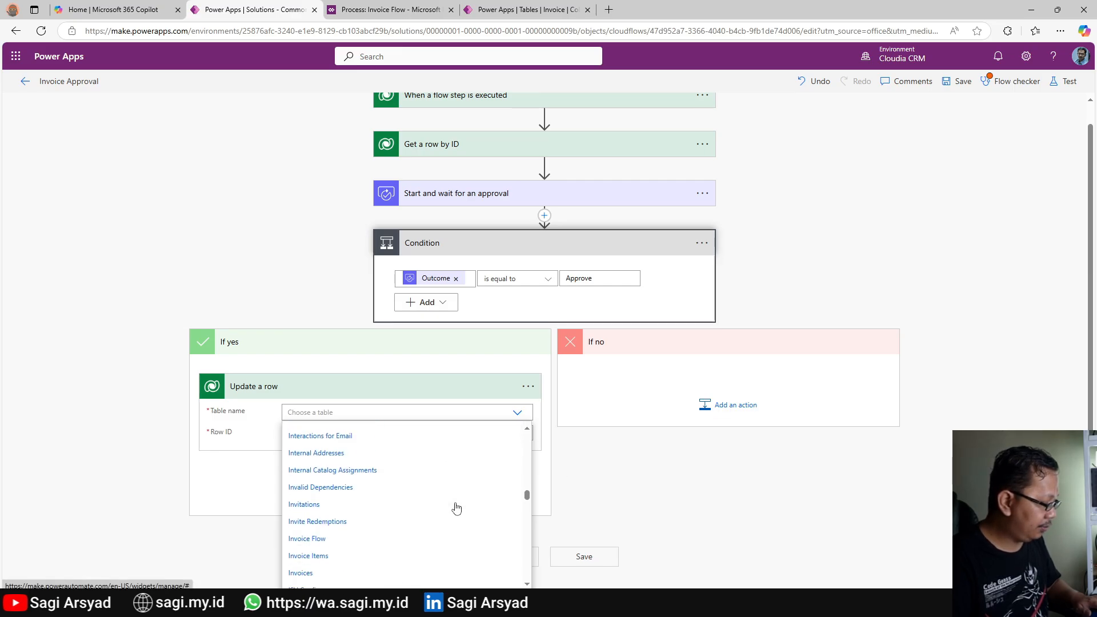
{"action": "left_click", "coordinate": [368, 574]}
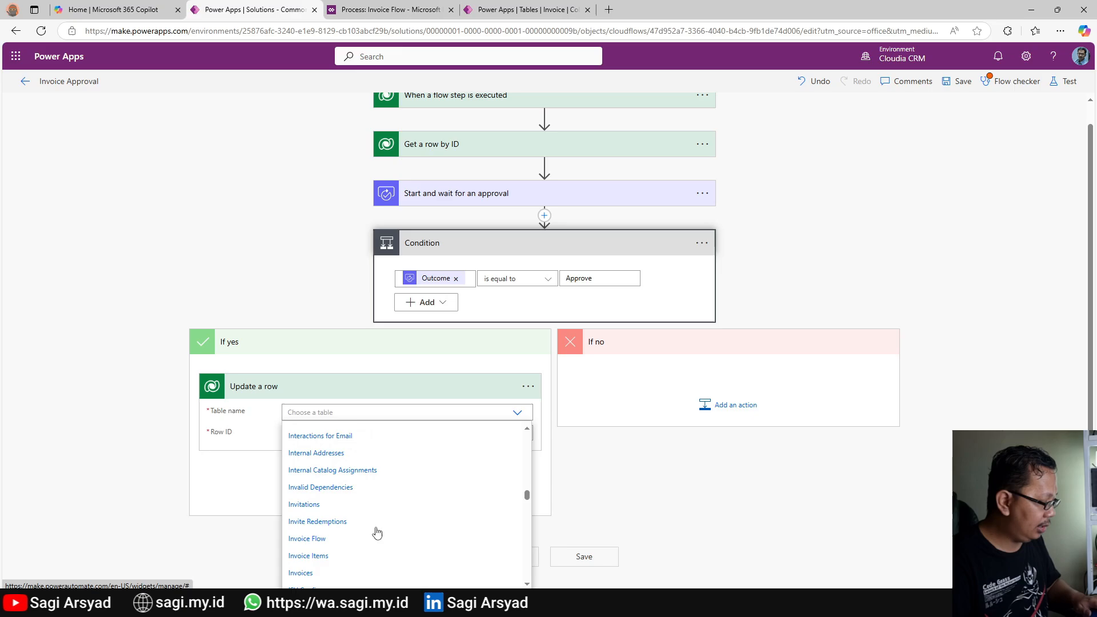
Set the Update a row action's Row ID to the Invoice unique identifier from Get a row by ID.
{"action": "left_click", "coordinate": [420, 449]}
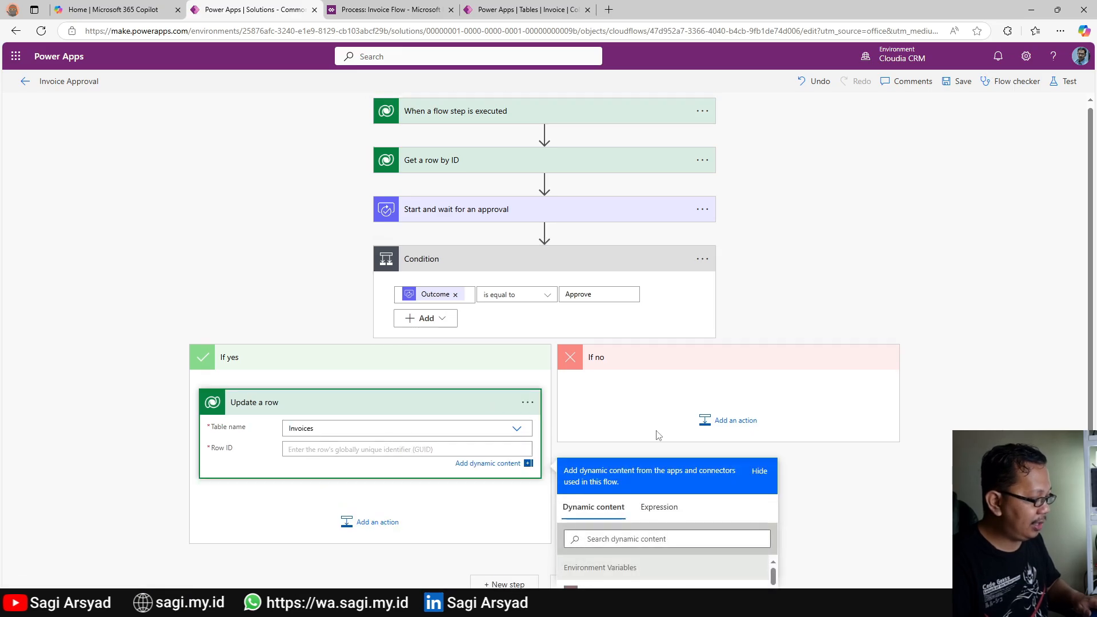
{"action": "scroll", "coordinate": [738, 304], "scroll_direction": "down", "scroll_amount": 3}
{"action": "scroll", "coordinate": [738, 305], "scroll_direction": "down", "scroll_amount": 1}
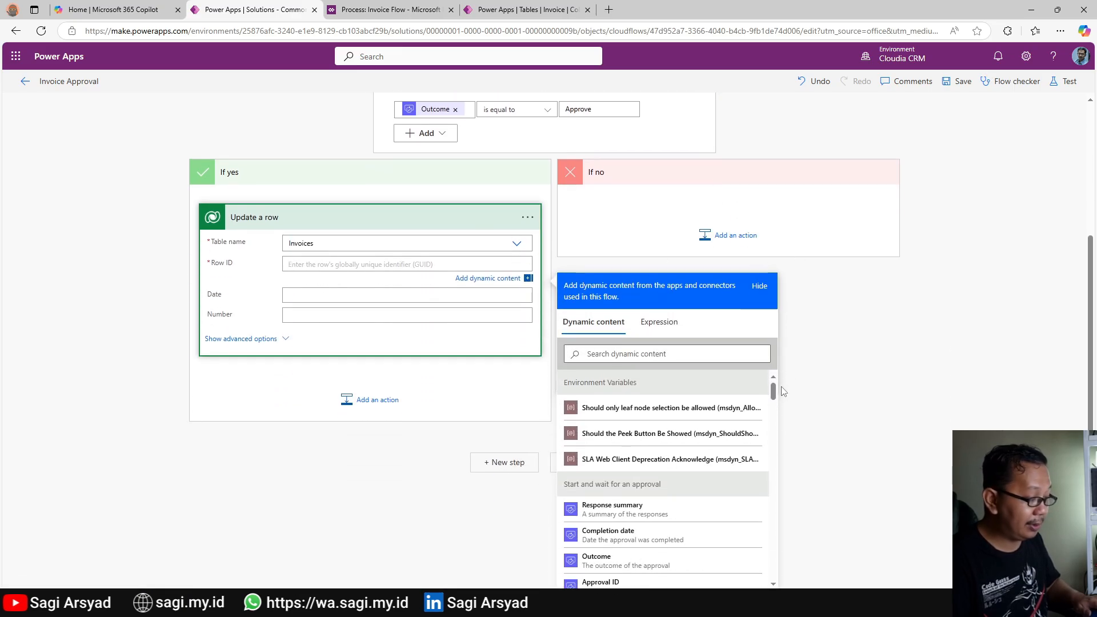
{"action": "mouse_move", "coordinate": [773, 391]}
{"action": "left_mouse_down"}
{"action": "mouse_move", "coordinate": [774, 573]}
{"action": "mouse_move", "coordinate": [774, 391]}
{"action": "left_mouse_up"}
{"action": "left_click", "coordinate": [721, 353]}
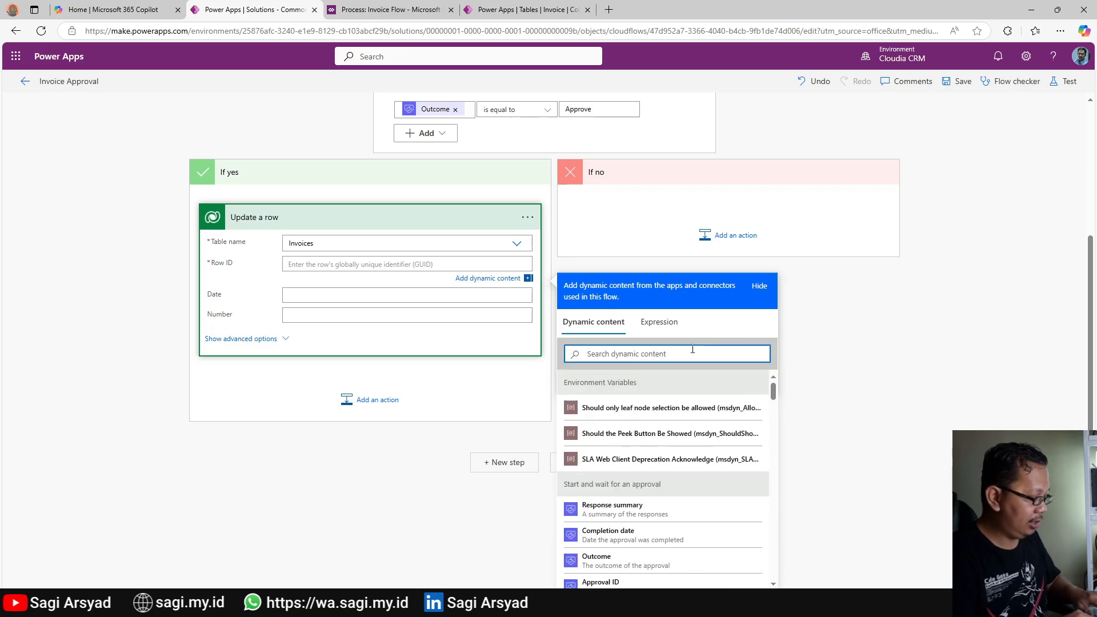
{"action": "type", "text": "Invoi"}
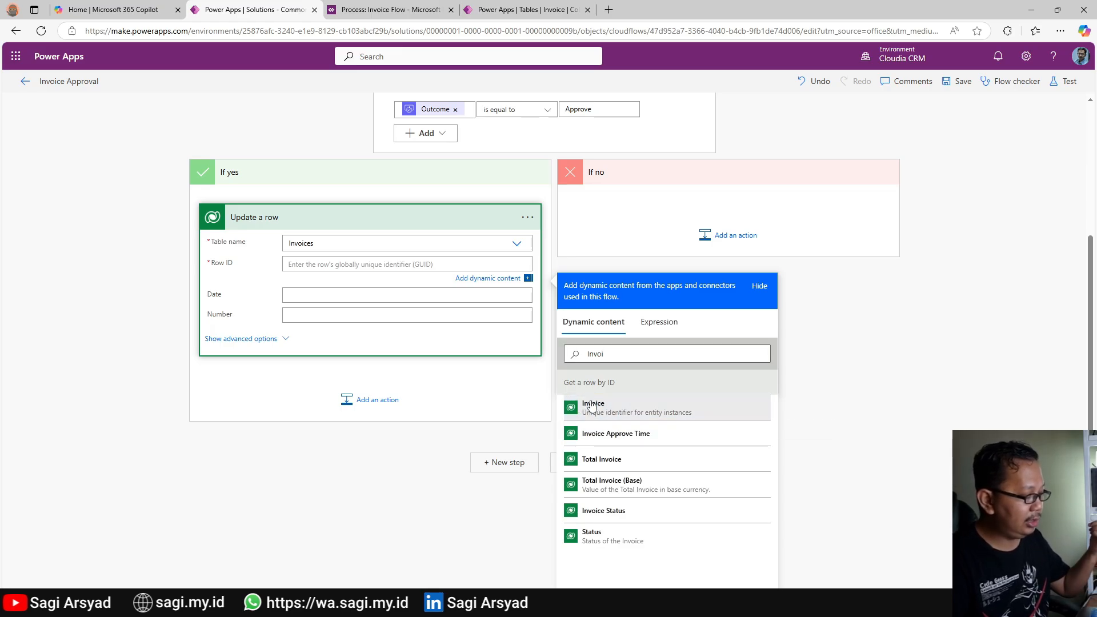
{"action": "left_click", "coordinate": [592, 406]}
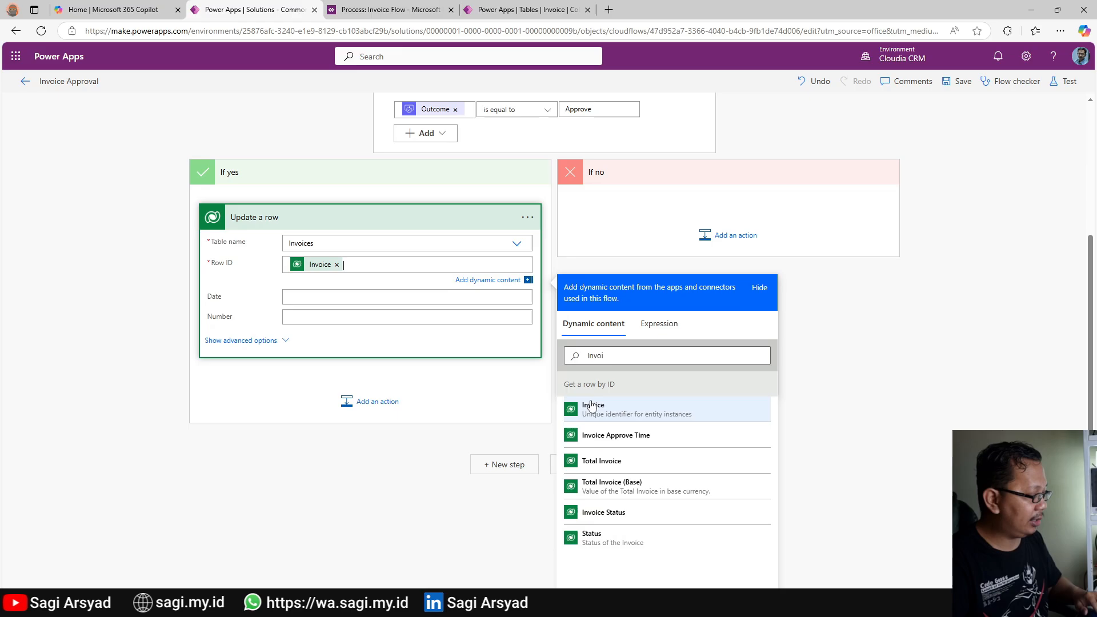
{"action": "left_click", "coordinate": [191, 378]}
{"action": "left_click", "coordinate": [350, 350]}
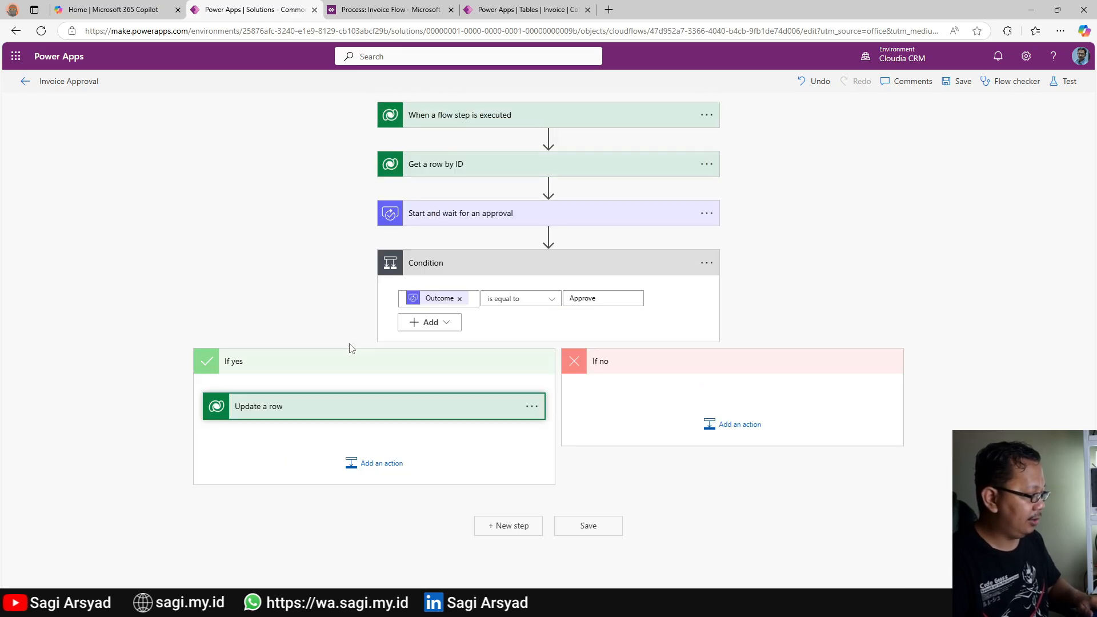
Show the Update a row action's advanced options and locate the Invoice Approve Time field by finding "appro" on the page.
{"action": "left_click", "coordinate": [353, 402]}
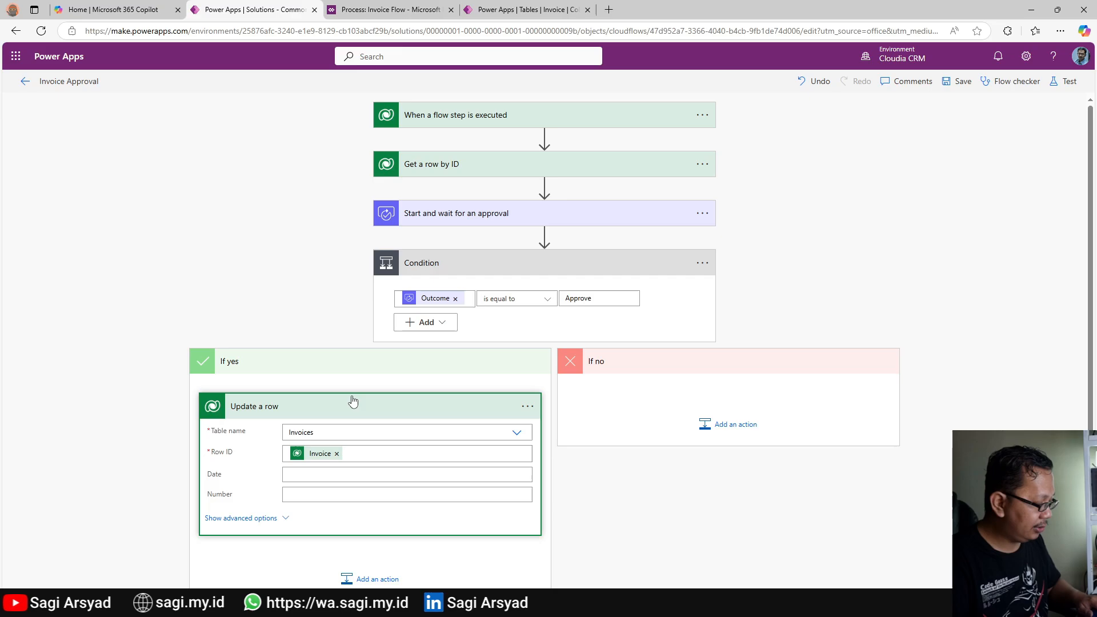
{"action": "left_click", "coordinate": [353, 402]}
{"action": "left_click", "coordinate": [370, 409]}
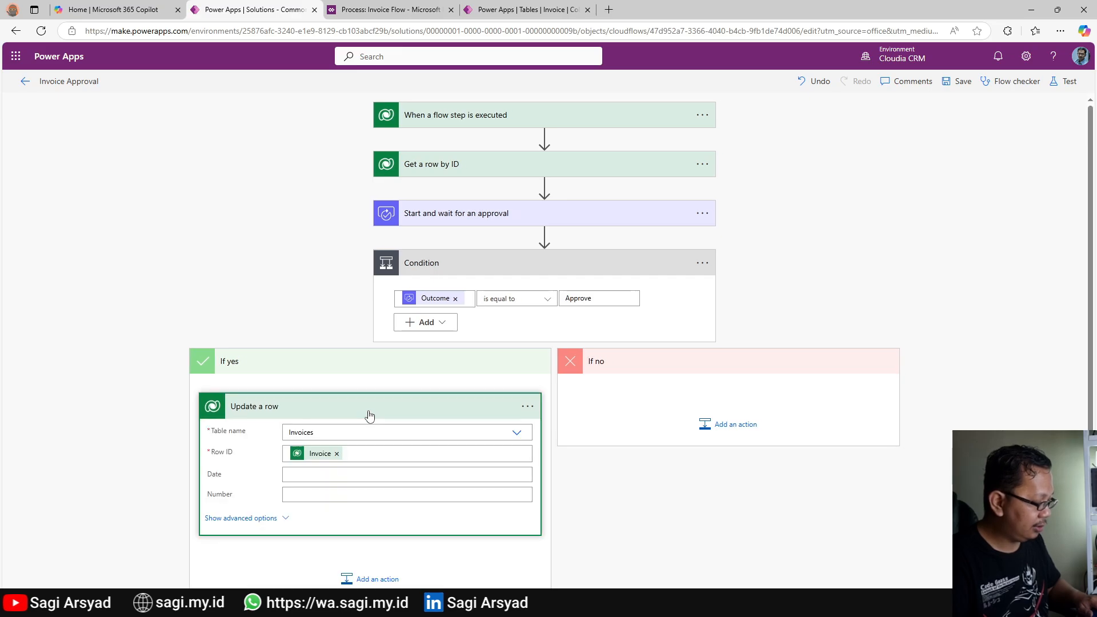
{"action": "left_click", "coordinate": [288, 521]}
{"action": "scroll", "coordinate": [308, 503], "scroll_direction": "down", "scroll_amount": 5}
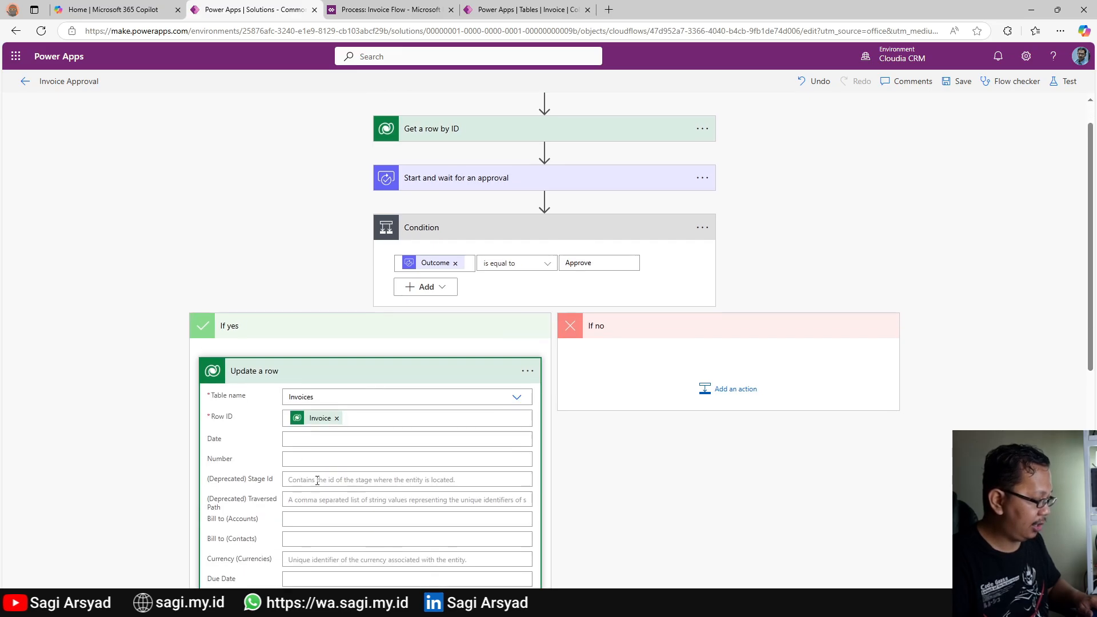
{"action": "scroll", "coordinate": [318, 481], "scroll_direction": "down", "scroll_amount": 2}
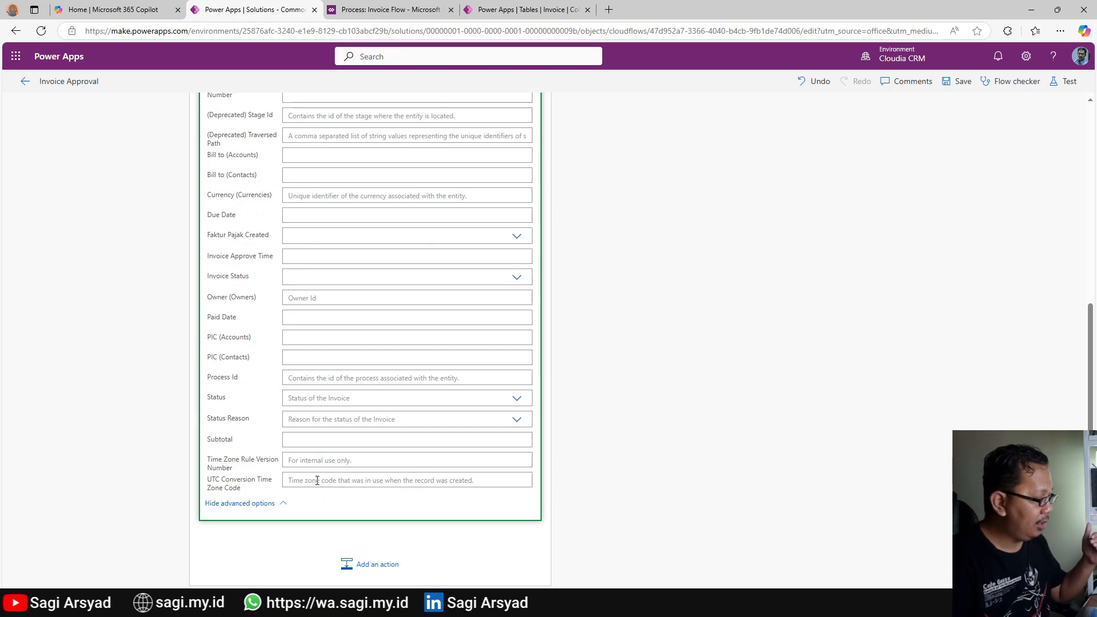
{"action": "scroll", "coordinate": [317, 480], "scroll_direction": "up", "scroll_amount": 3}
{"action": "key", "text": "ctrl+f"}
{"action": "type", "text": "appro"}
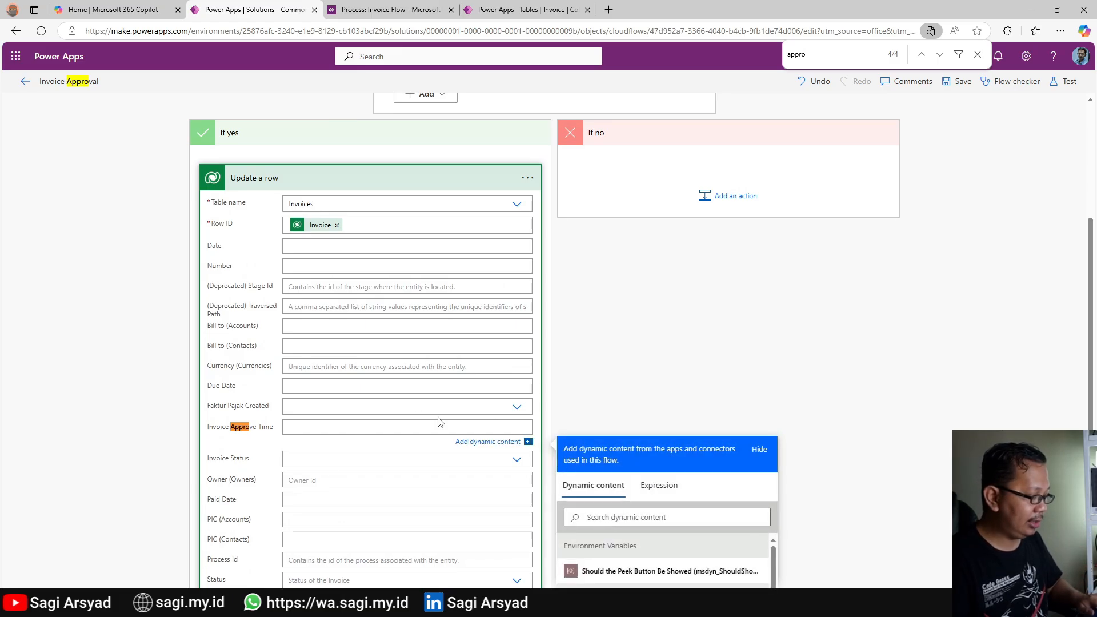
Set Invoice Approve Time to the expression utcNow().
{"action": "left_click", "coordinate": [660, 486]}
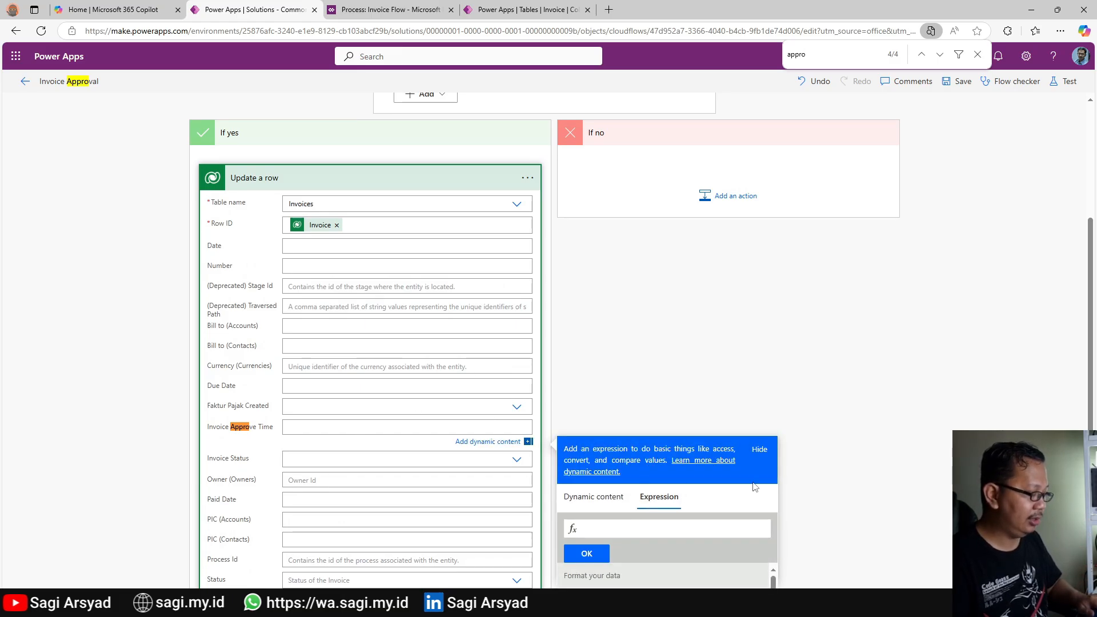
{"action": "scroll", "coordinate": [716, 416], "scroll_direction": "down", "scroll_amount": 2}
{"action": "type", "text": "utcNow()"}
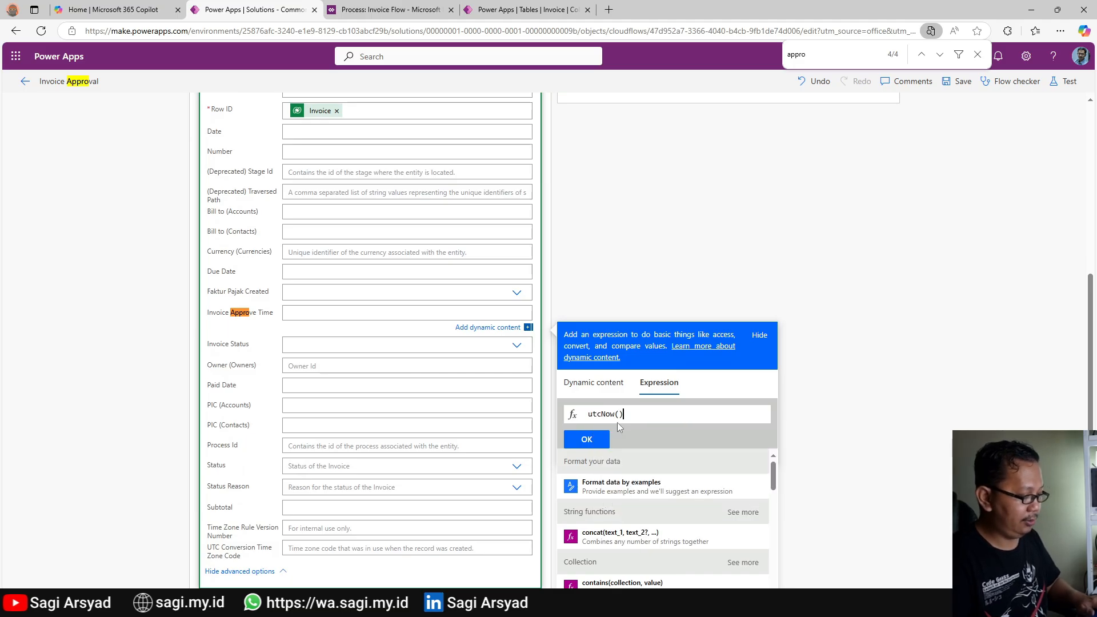
{"action": "left_click", "coordinate": [587, 439]}
{"action": "left_click", "coordinate": [649, 179]}
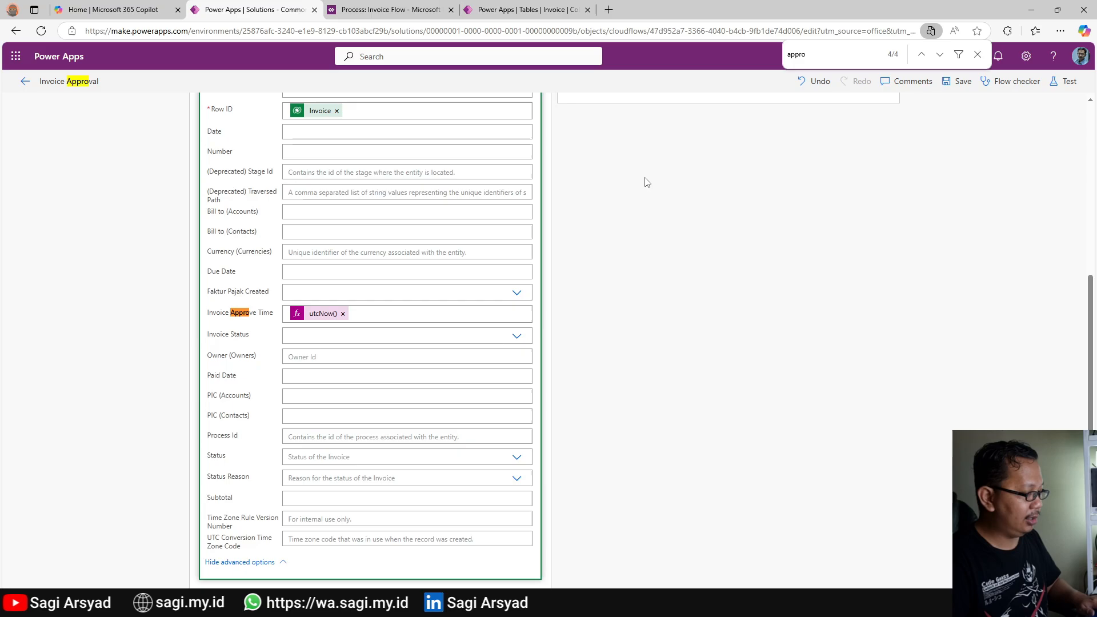
{"action": "scroll", "coordinate": [648, 179], "scroll_direction": "up", "scroll_amount": 3}
{"action": "left_click", "coordinate": [951, 93]}
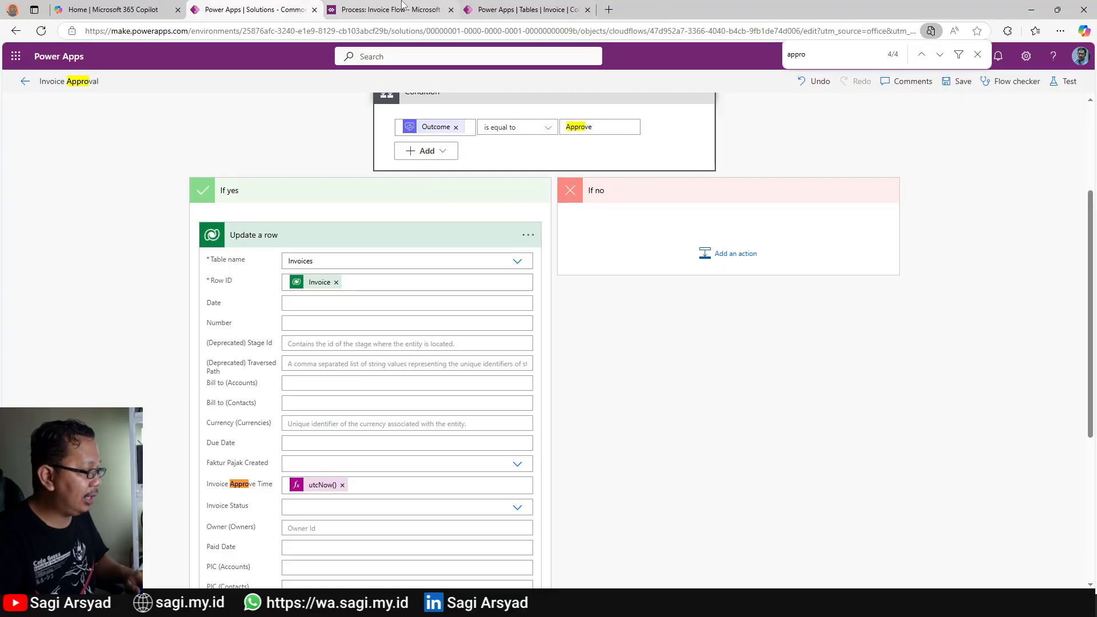
Switch to the Invoice Flow process designer, reload it and add a Flow Step after Due Date in the Drafting stage.
{"action": "left_click", "coordinate": [403, 4]}
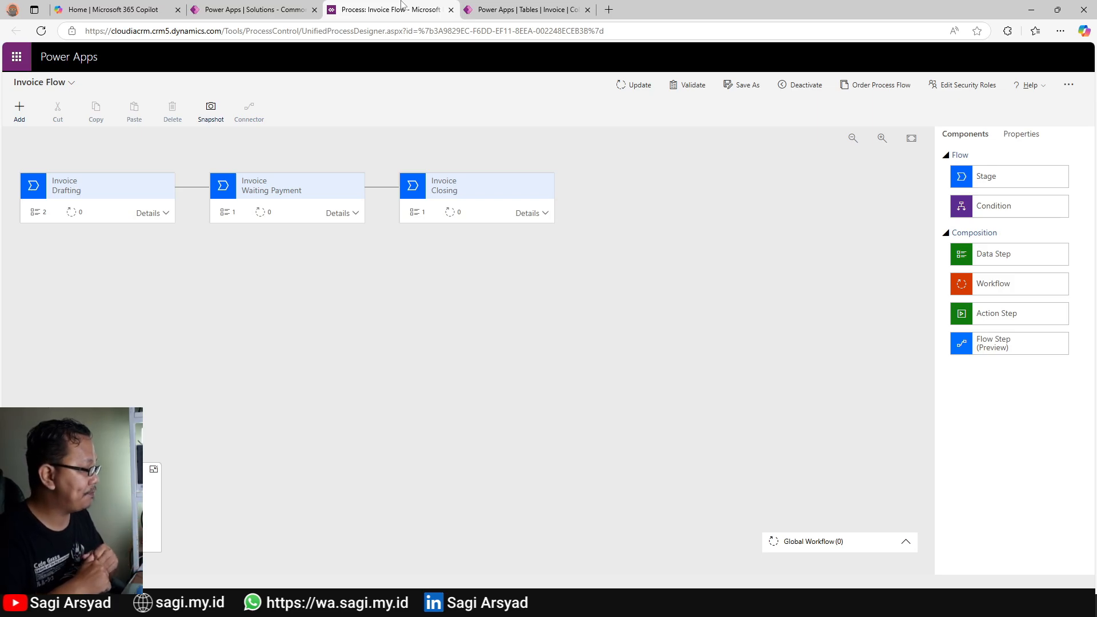
{"action": "left_click", "coordinate": [42, 32]}
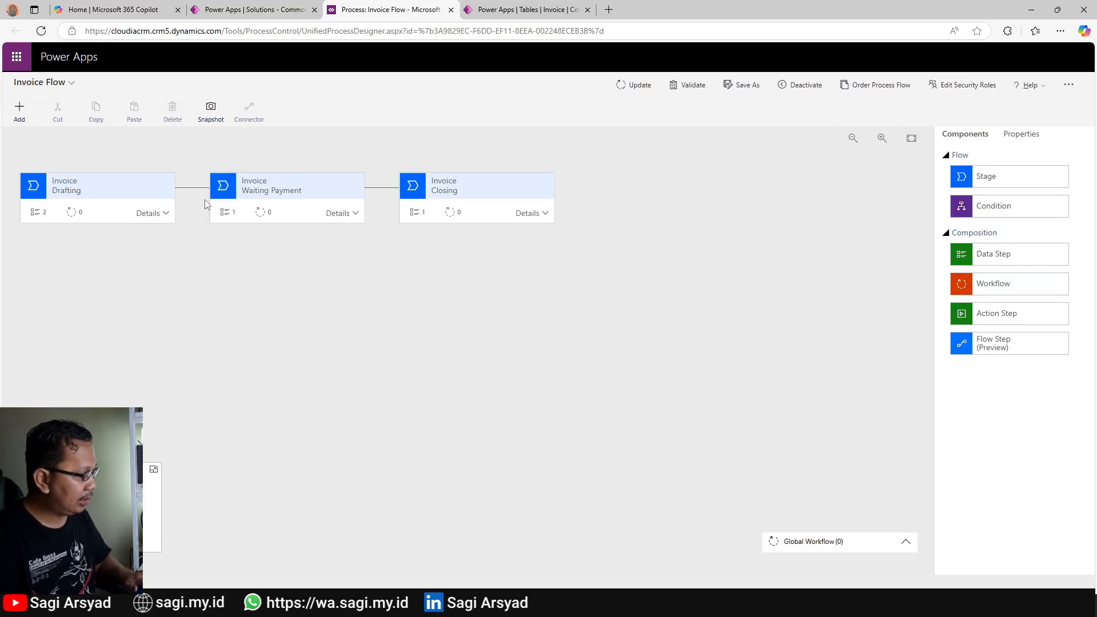
{"action": "left_click", "coordinate": [164, 223]}
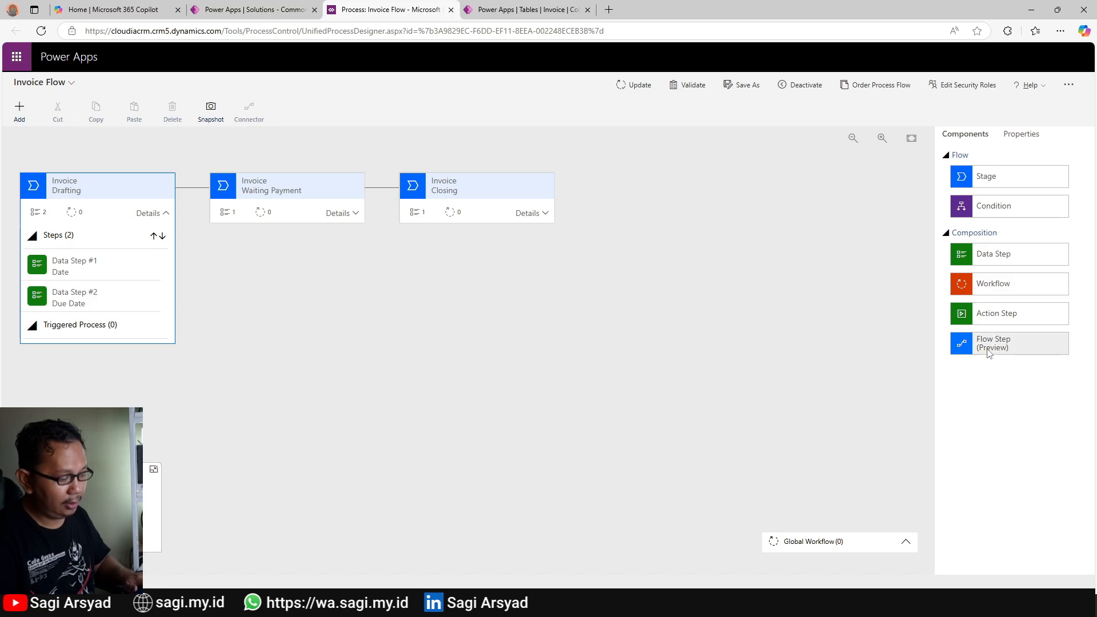
{"action": "left_click_drag", "start_coordinate": [986, 350], "coordinate": [106, 342]}
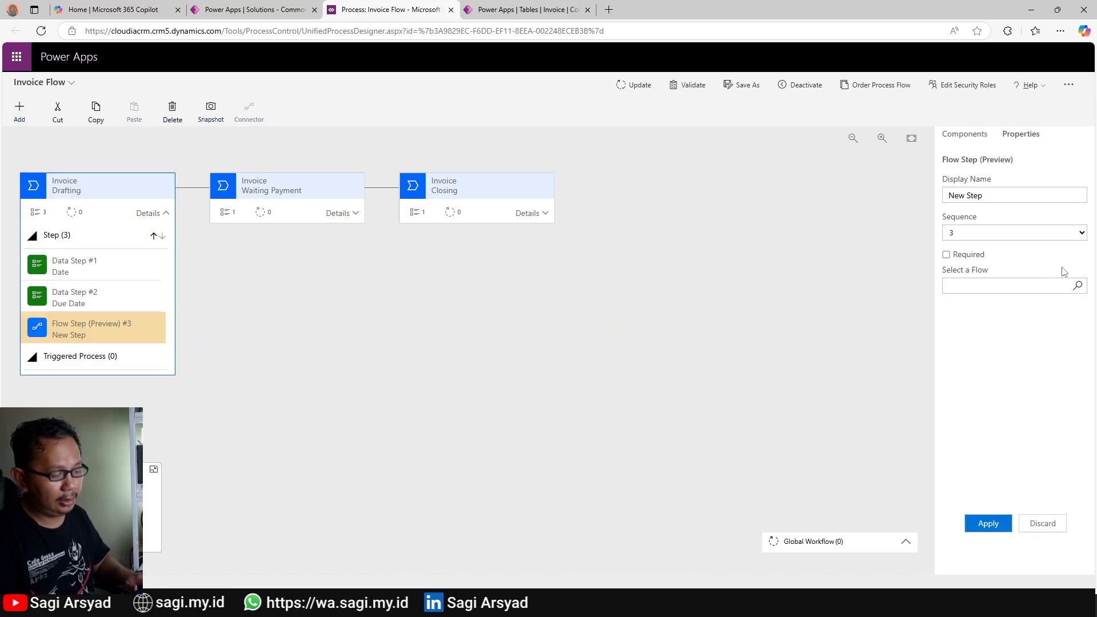
Link the new flow step to the Invoice Approval flow, name it "Approval" and apply the properties.
{"action": "left_click", "coordinate": [1078, 286]}
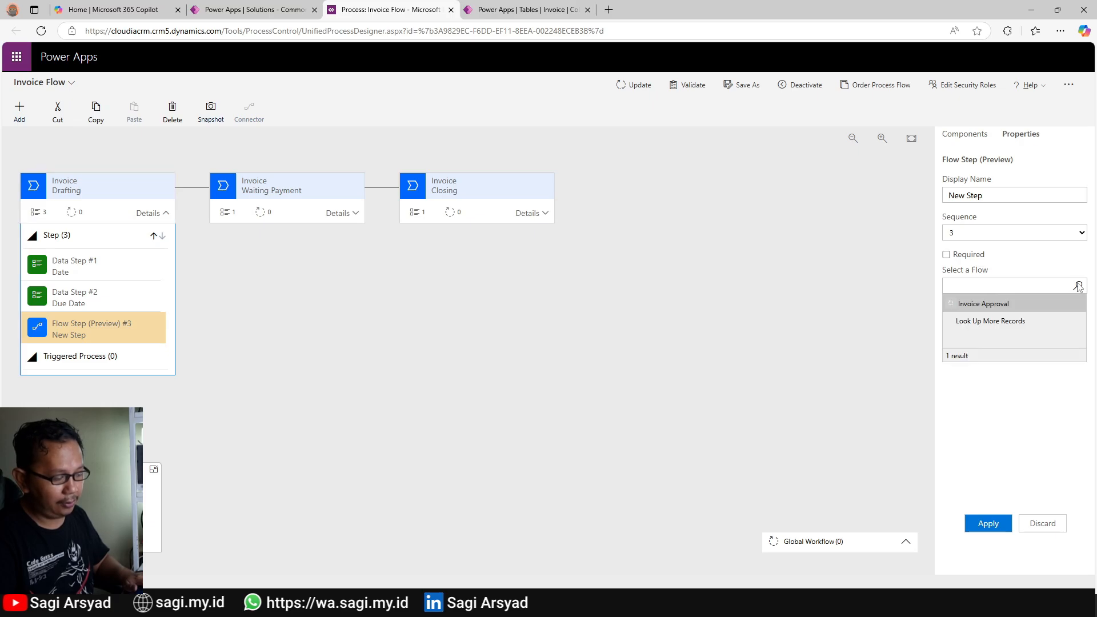
{"action": "left_click", "coordinate": [1022, 304]}
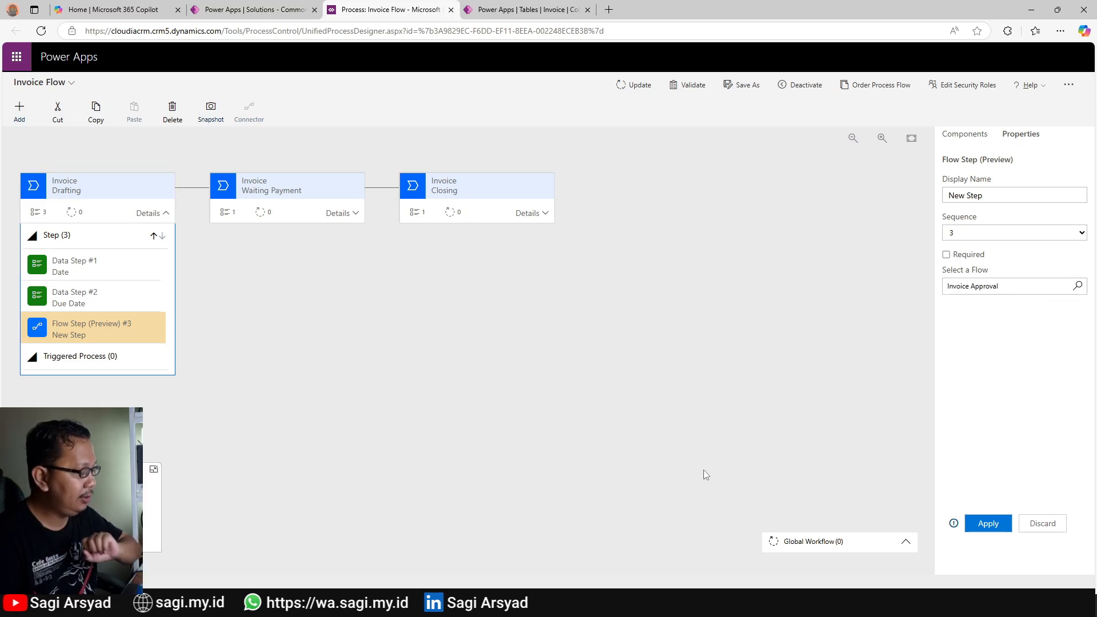
{"action": "triple_click", "coordinate": [981, 196]}
{"action": "type", "text": "Appro"}
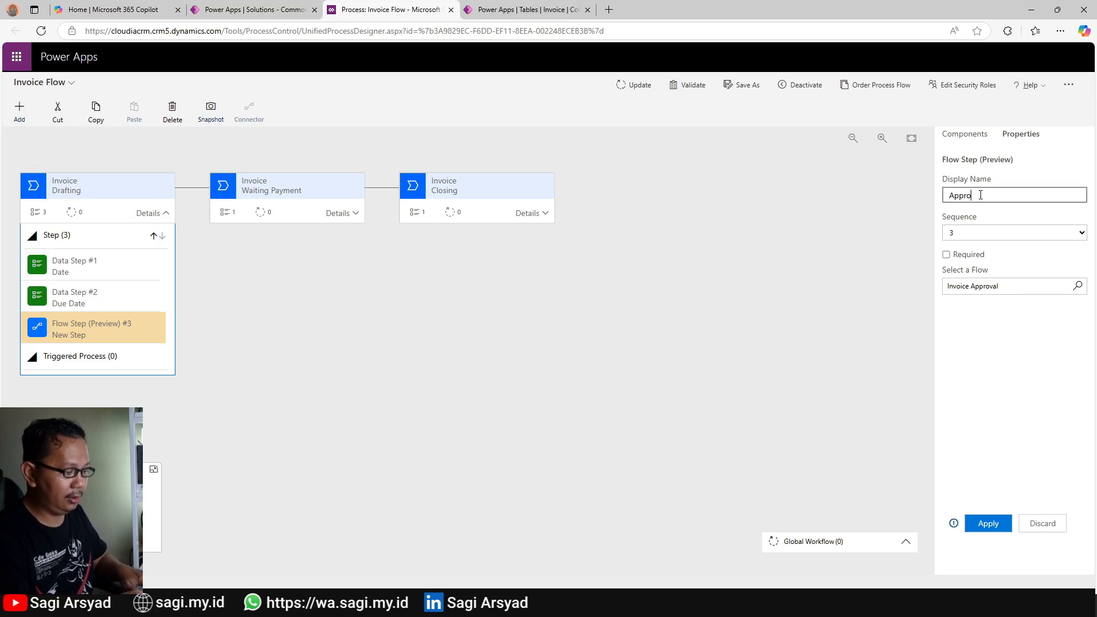
{"action": "type", "text": "val"}
{"action": "left_click", "coordinate": [983, 525]}
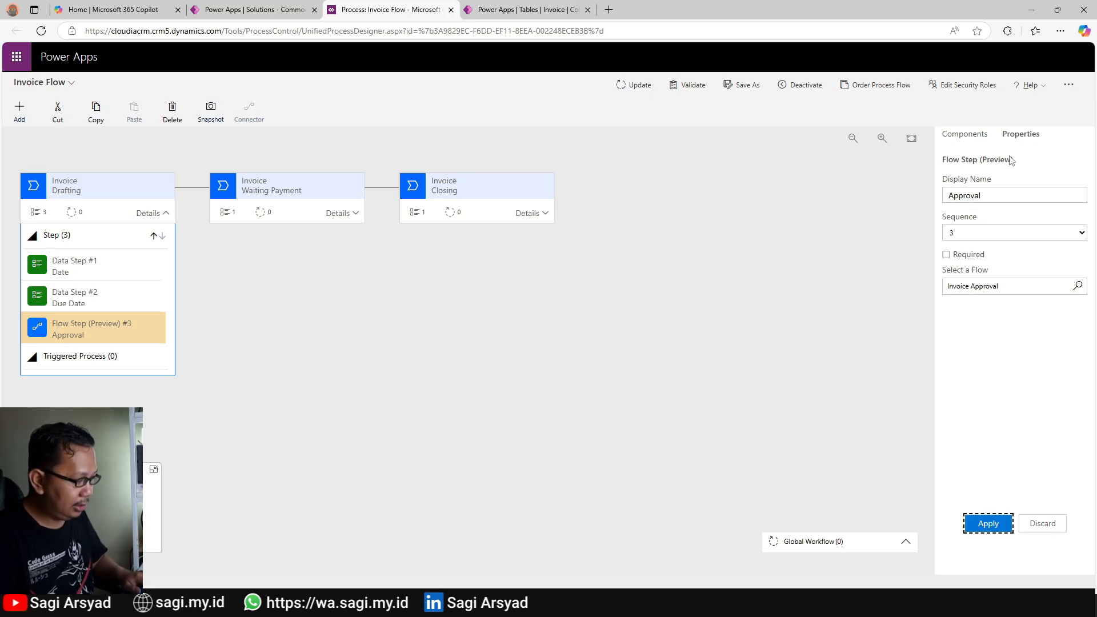
Add a Data Step after the Approval step in the Drafting stage and name it "Approval Time".
{"action": "left_click", "coordinate": [974, 135]}
{"action": "left_click_drag", "start_coordinate": [1026, 254], "coordinate": [83, 346]}
{"action": "triple_click", "coordinate": [988, 196]}
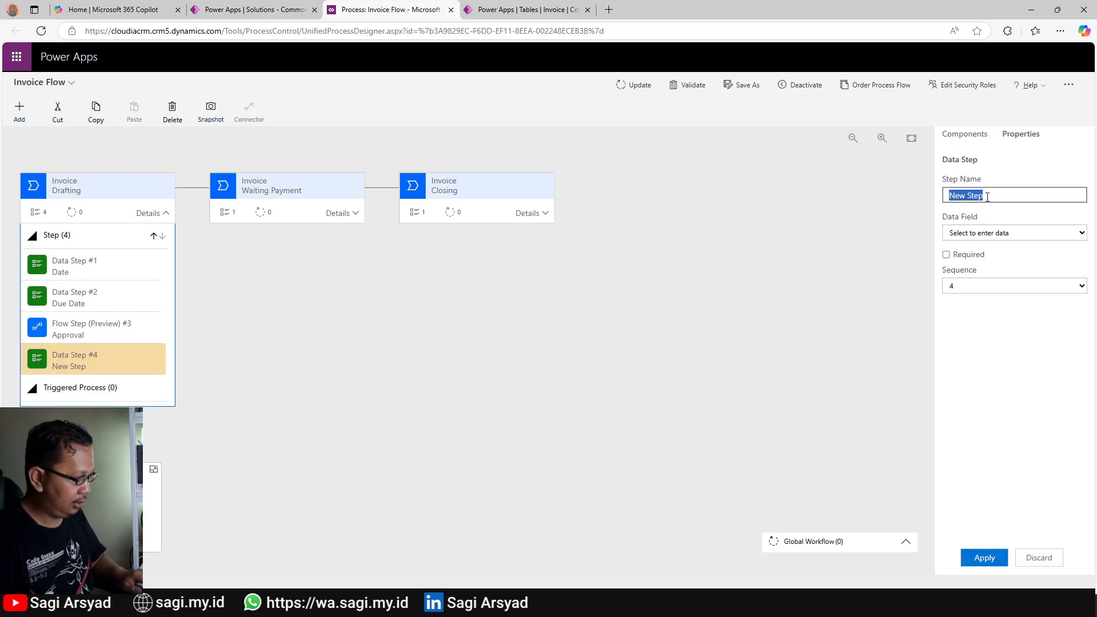
{"action": "type", "text": "Approval 1"}
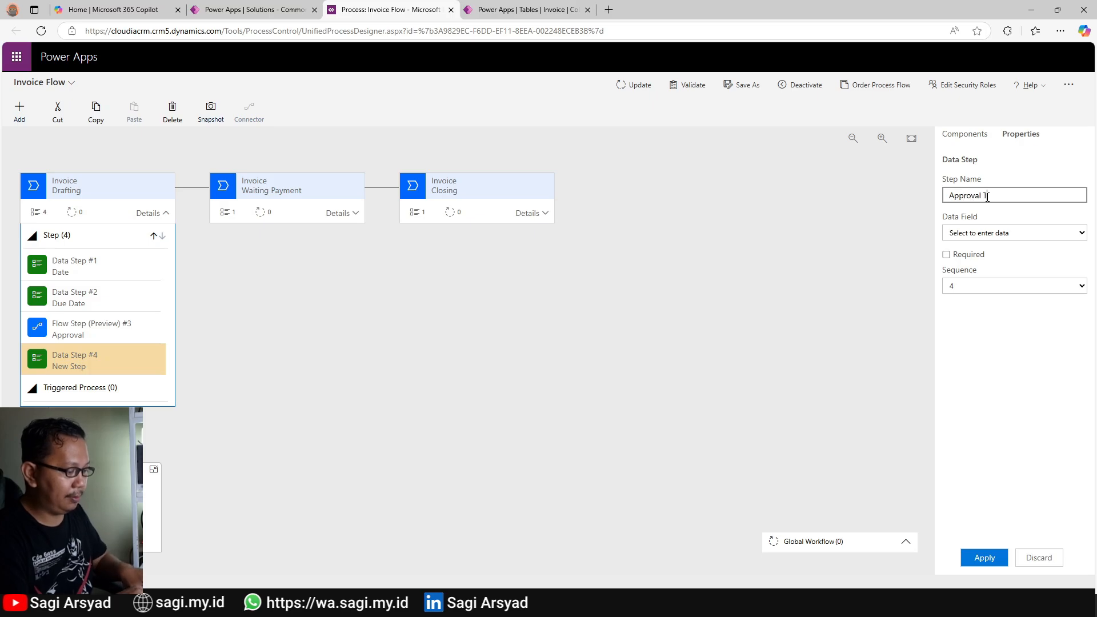
{"action": "type", "text": "ime"}
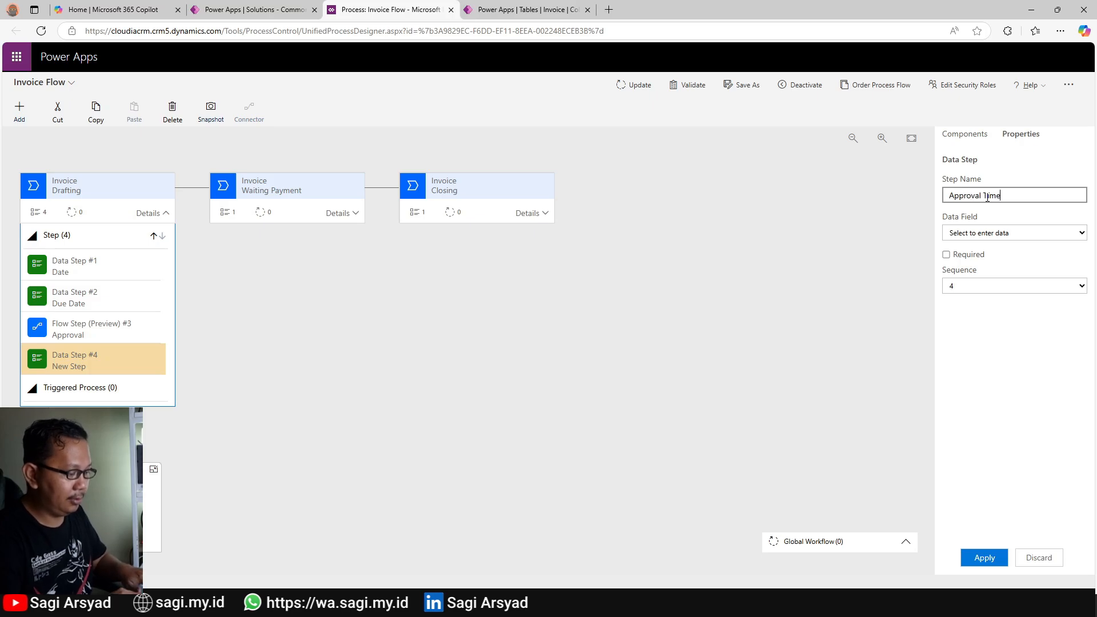
Bind the Approval Time data step to the Invoice Approve Time field and apply the properties.
{"action": "left_click", "coordinate": [998, 233]}
{"action": "scroll", "coordinate": [1023, 370], "scroll_direction": "down", "scroll_amount": 3}
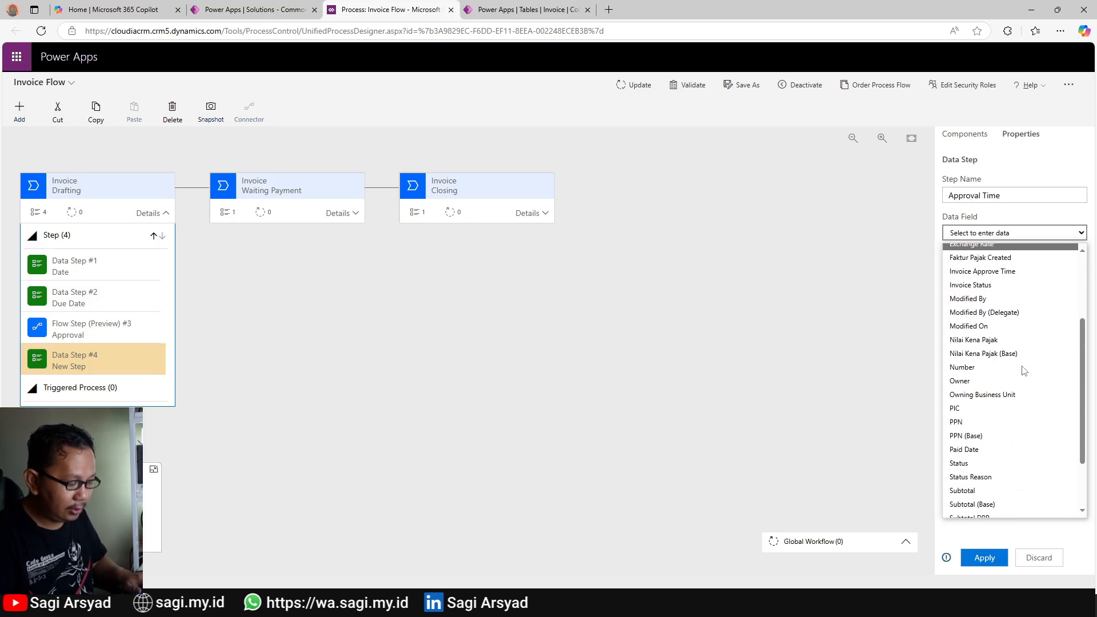
{"action": "scroll", "coordinate": [1024, 371], "scroll_direction": "down", "scroll_amount": 3}
{"action": "scroll", "coordinate": [1031, 435], "scroll_direction": "up", "scroll_amount": 3}
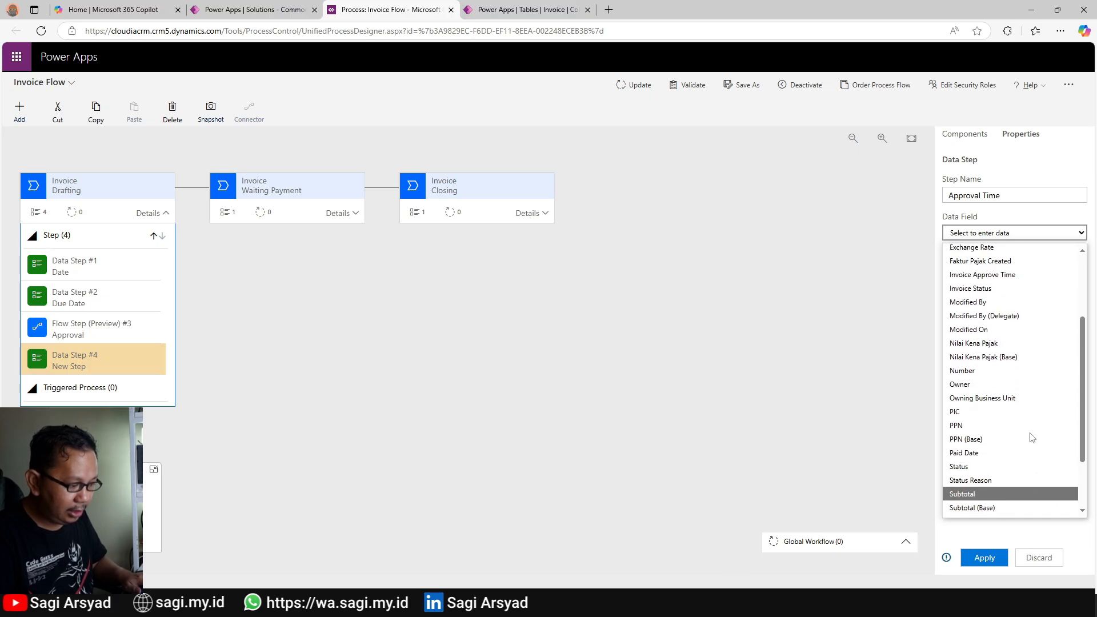
{"action": "scroll", "coordinate": [1032, 423], "scroll_direction": "up", "scroll_amount": 2}
{"action": "left_click", "coordinate": [1049, 366]}
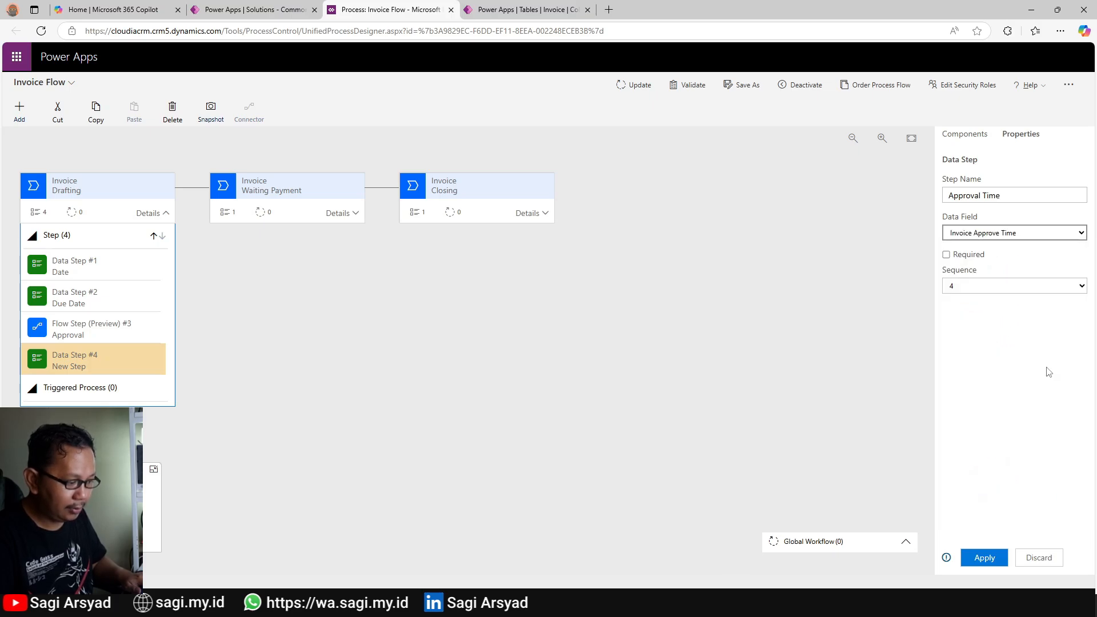
{"action": "left_click", "coordinate": [980, 559]}
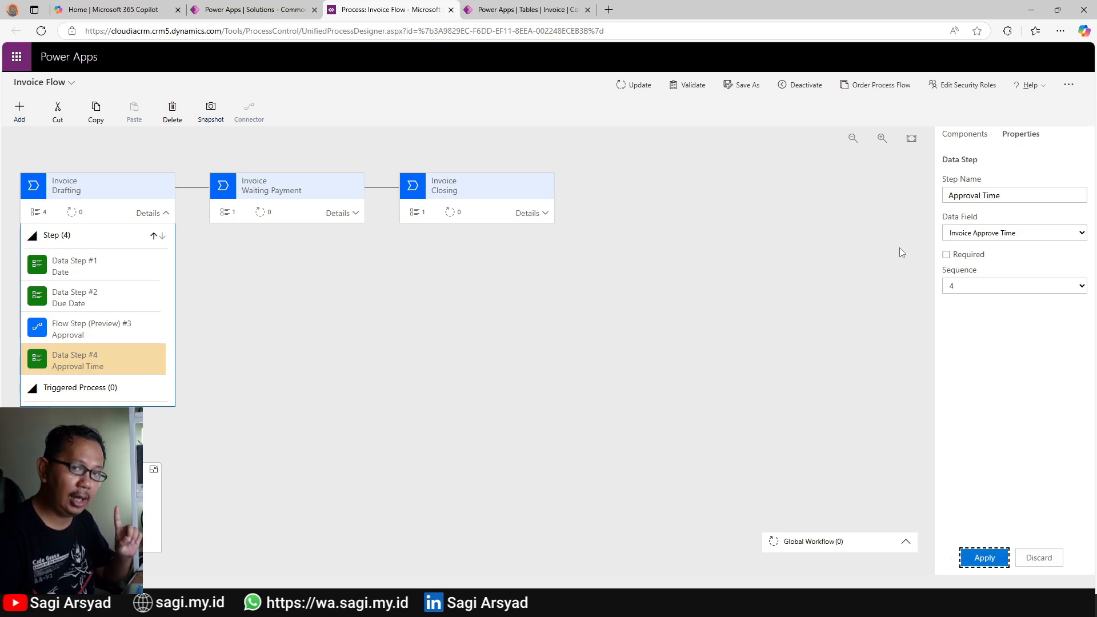
Make the Approval Time step required, apply the change and update the Invoice Flow process.
{"action": "left_click", "coordinate": [951, 257]}
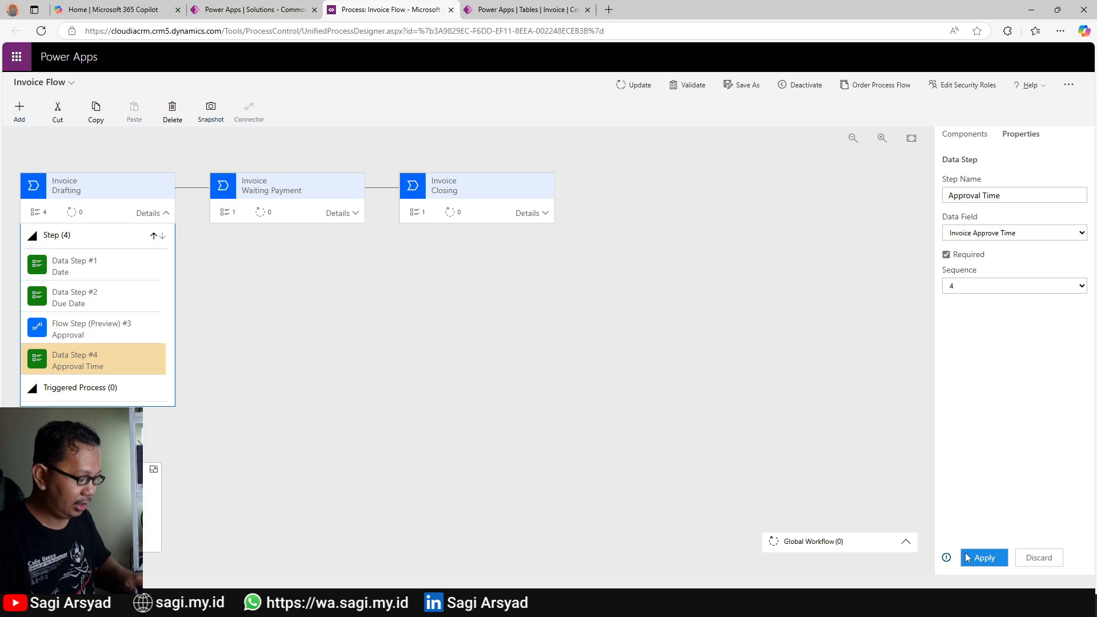
{"action": "left_click", "coordinate": [985, 558]}
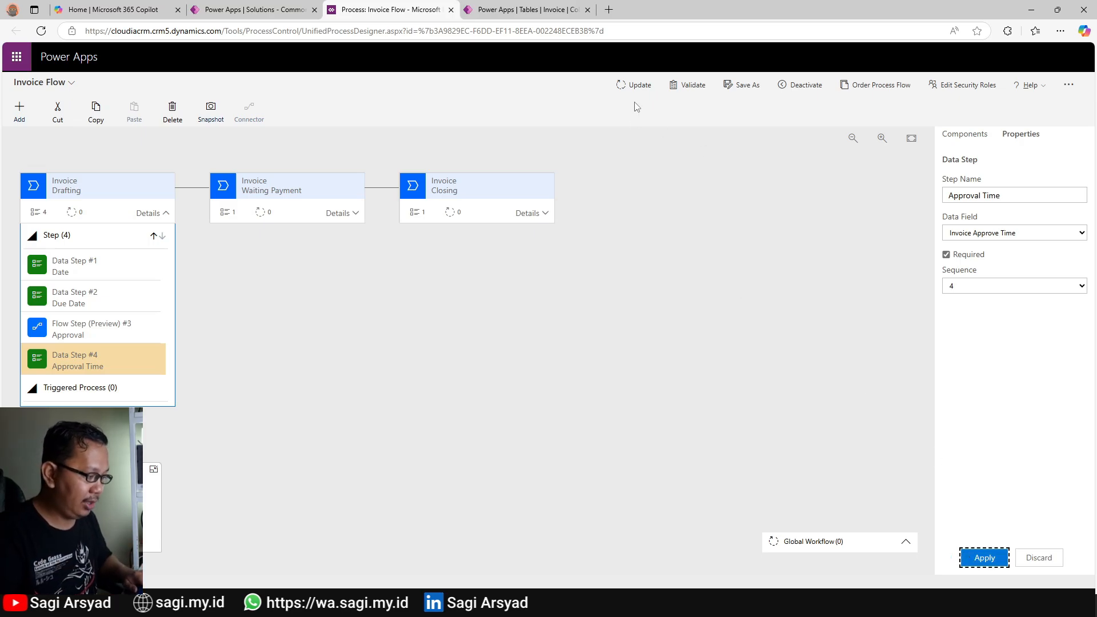
{"action": "left_click", "coordinate": [641, 86]}
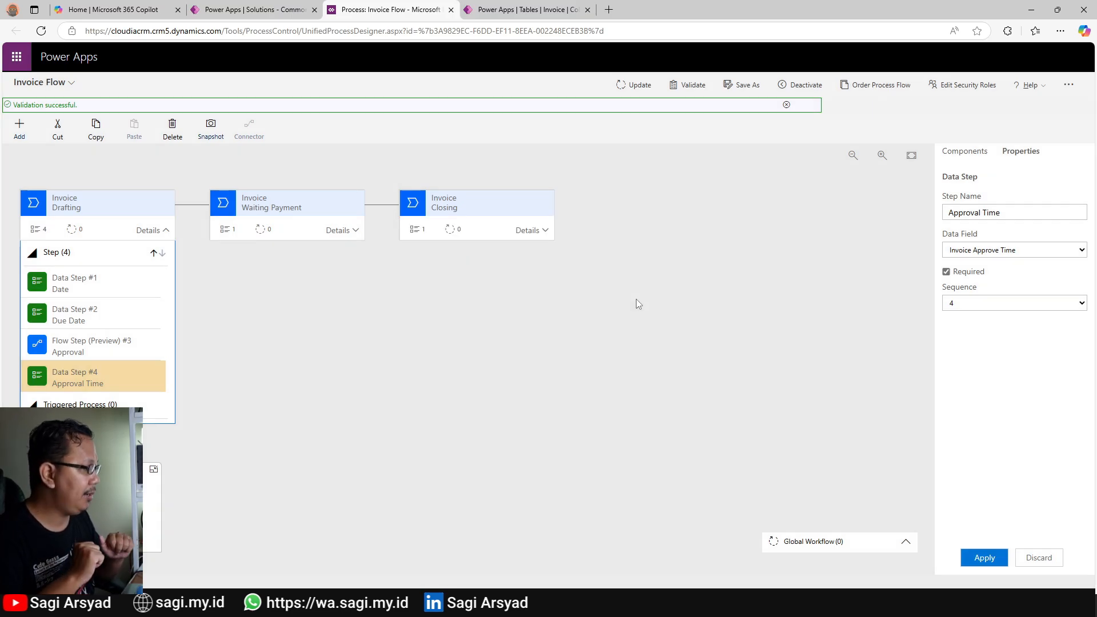
Switch to the Power Apps maker portal's app list and play the Cloudia CRM app.
{"action": "left_click", "coordinate": [301, 16]}
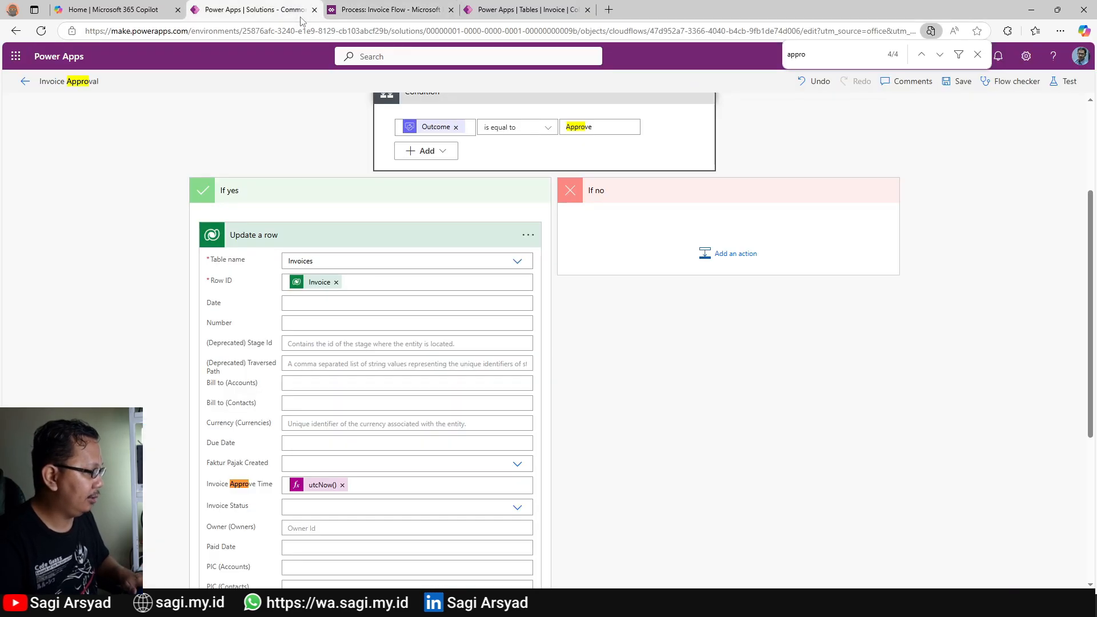
{"action": "left_click", "coordinate": [524, 8]}
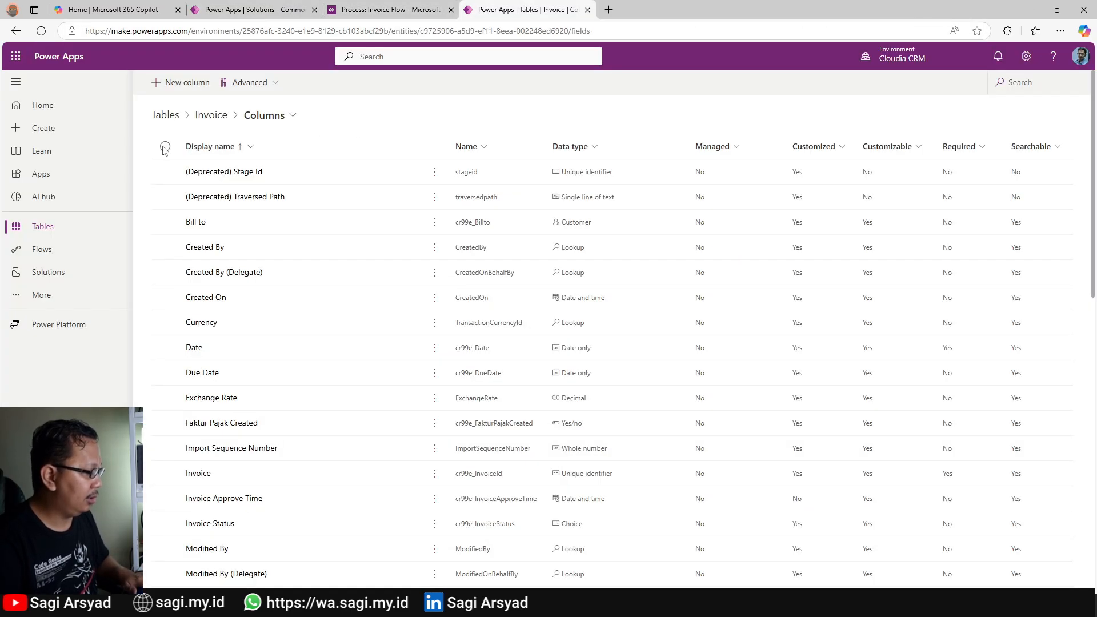
{"action": "left_click", "coordinate": [41, 175]}
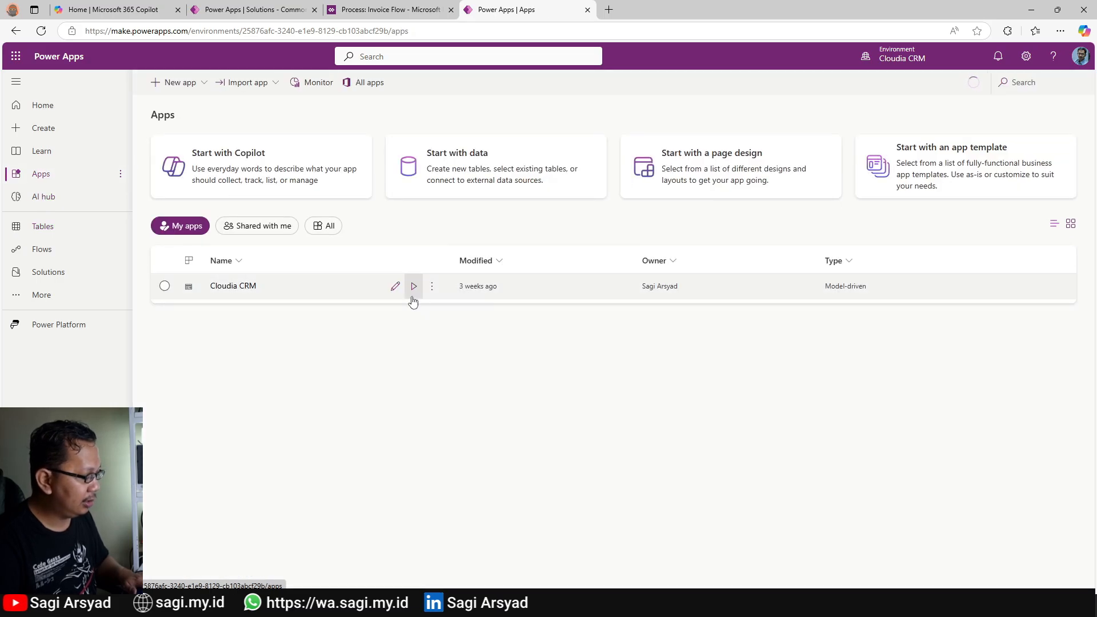
{"action": "left_click", "coordinate": [413, 286]}
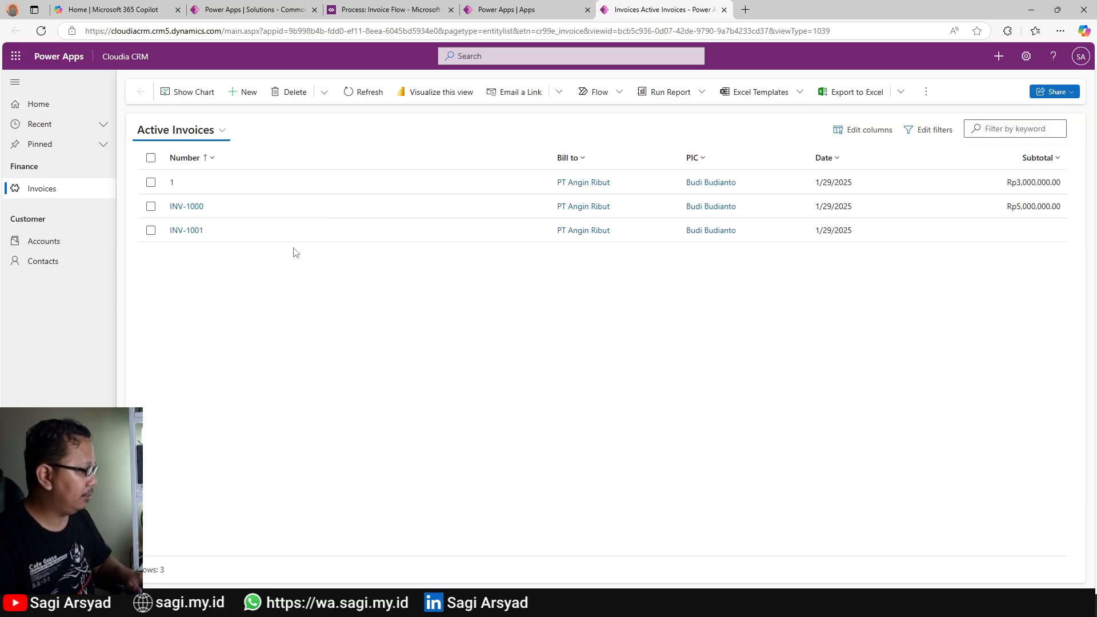
Create a new invoice billed to A. Datum Corporation (sample) with Adventure Works (sample) as PIC.
{"action": "left_click", "coordinate": [242, 92]}
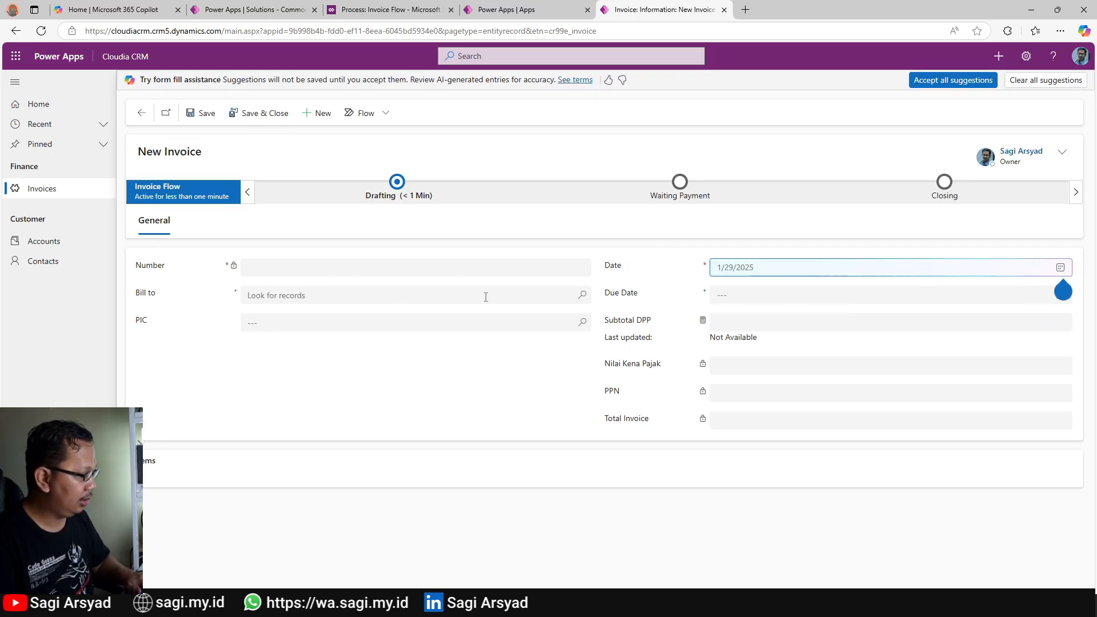
{"action": "left_click", "coordinate": [587, 296]}
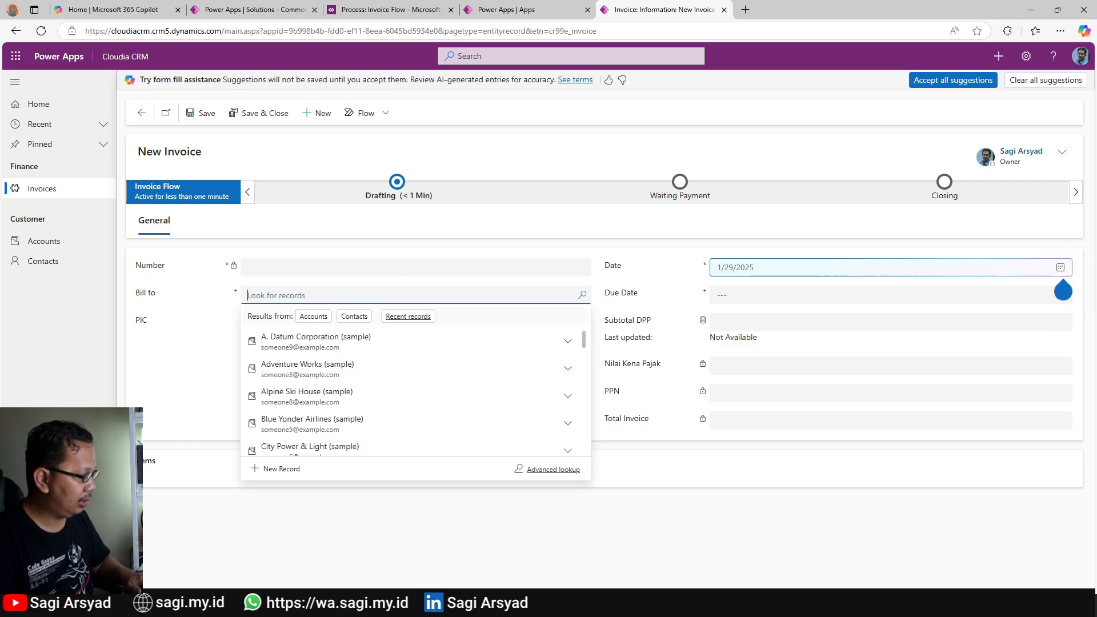
{"action": "left_click", "coordinate": [325, 342]}
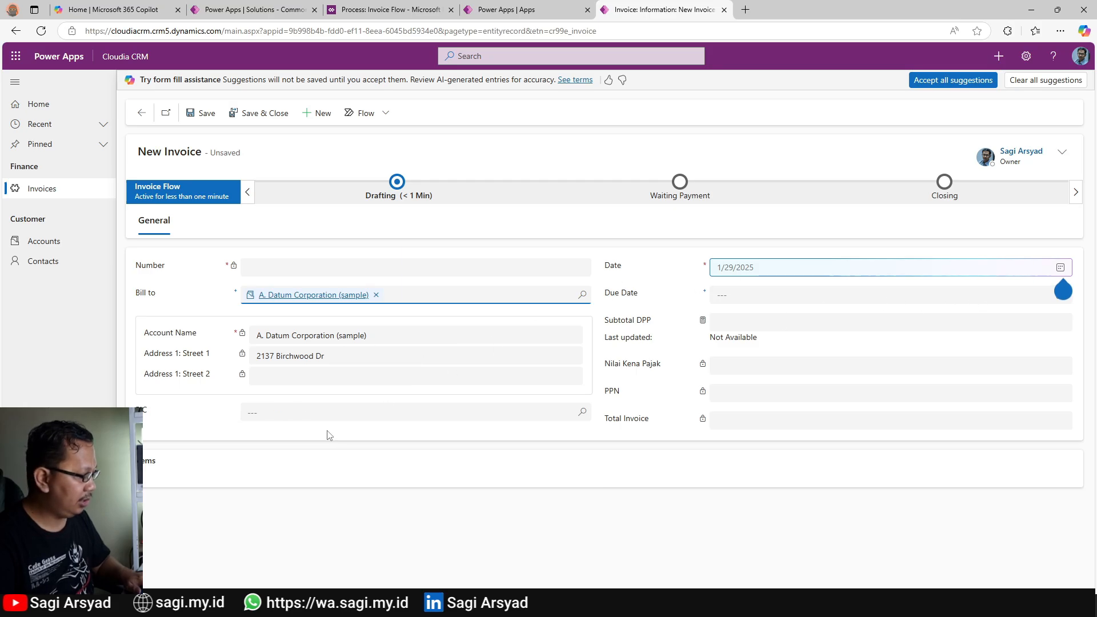
{"action": "left_click", "coordinate": [584, 411]}
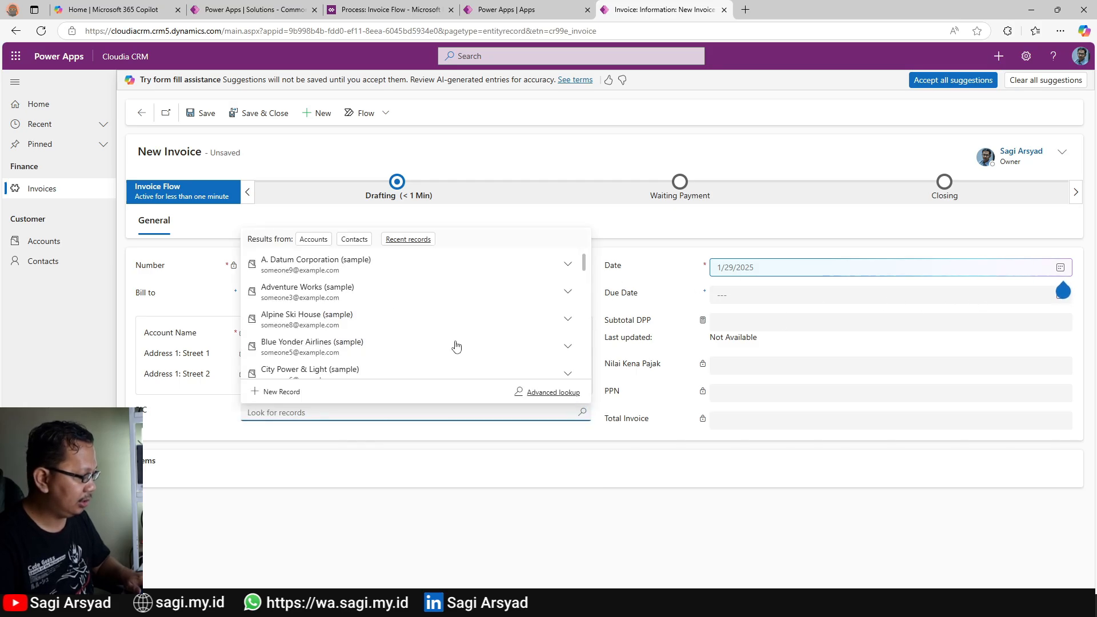
{"action": "left_click", "coordinate": [342, 286]}
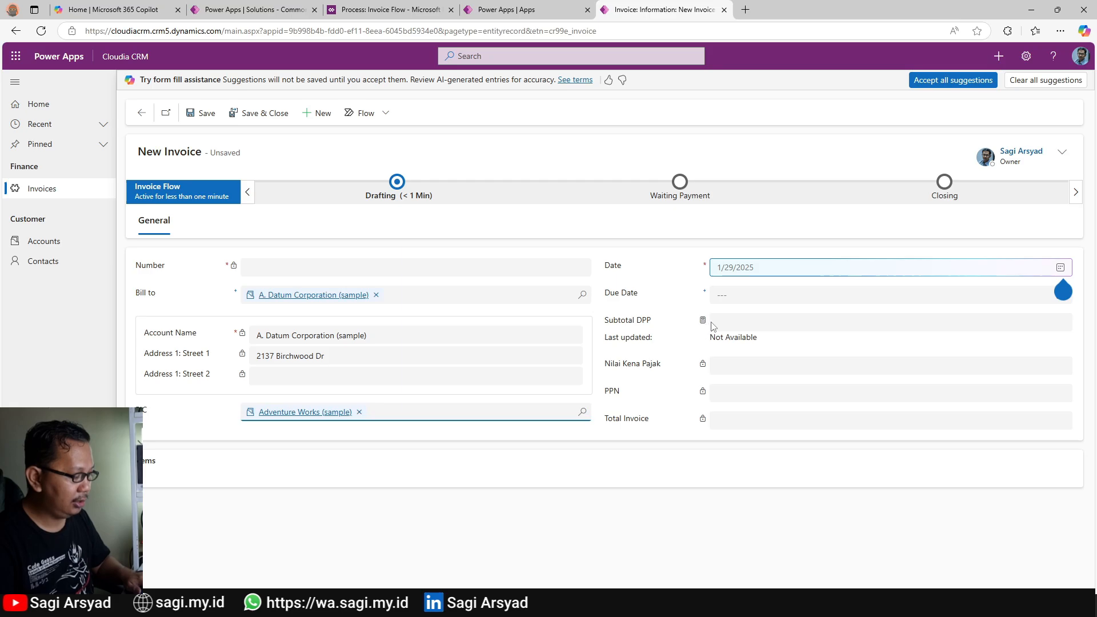
Set the new invoice's Date to 2/27/2025 and save the record.
{"action": "left_click", "coordinate": [202, 118]}
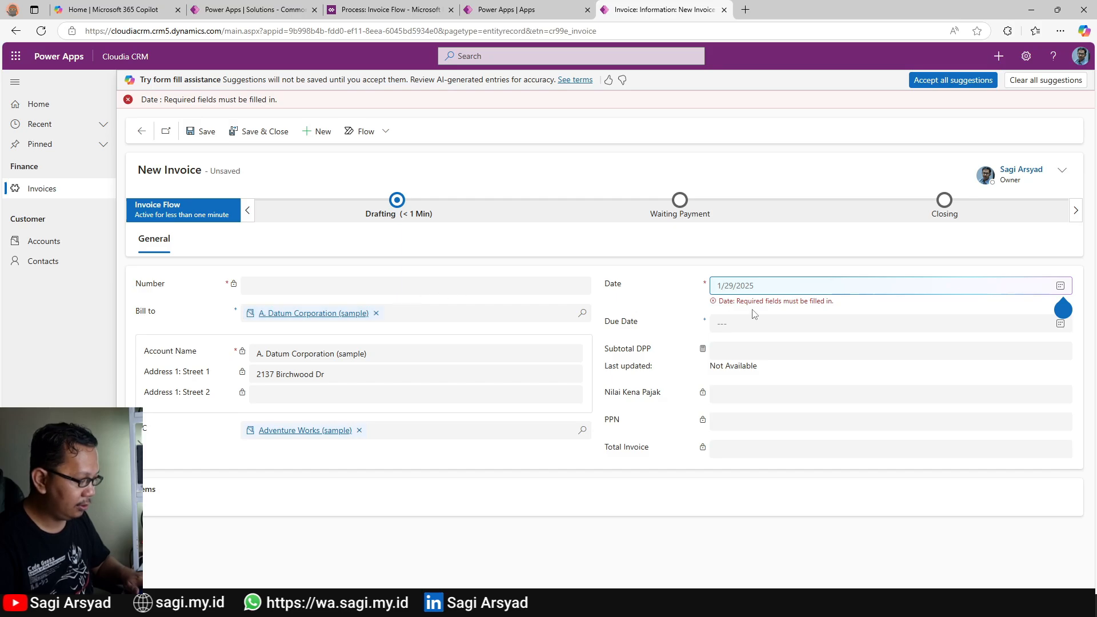
{"action": "left_click", "coordinate": [1060, 286]}
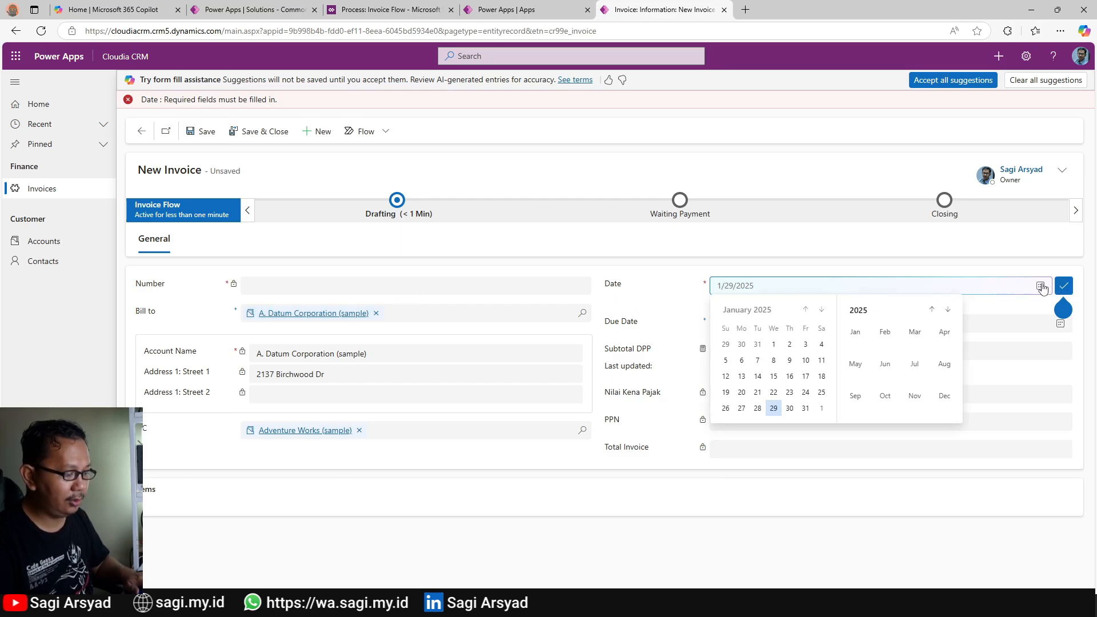
{"action": "left_click", "coordinate": [821, 310]}
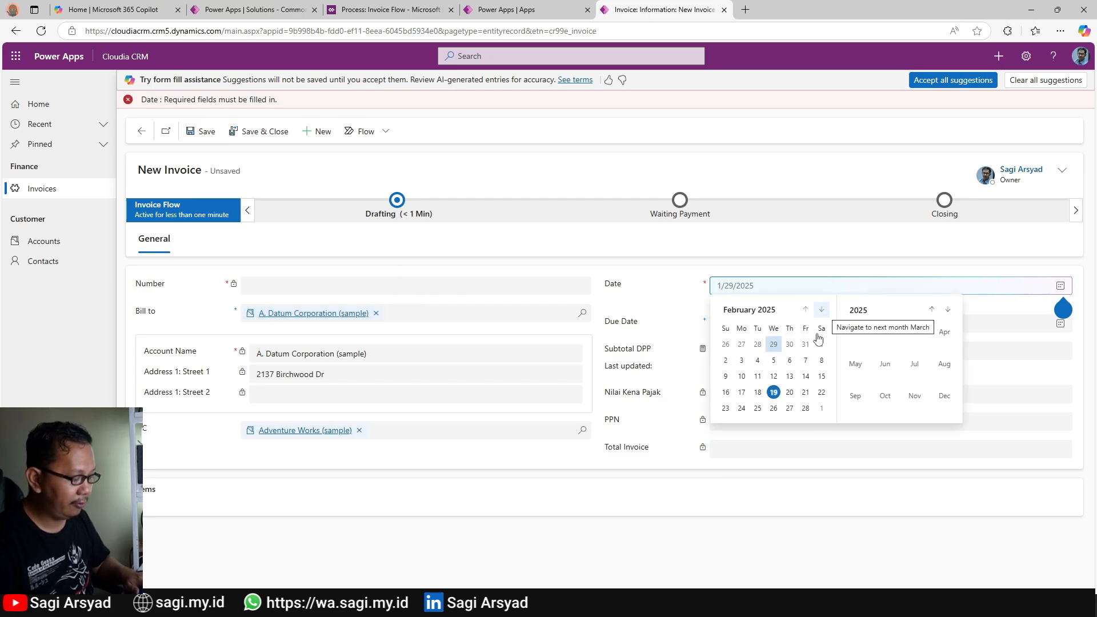
{"action": "left_click", "coordinate": [790, 408]}
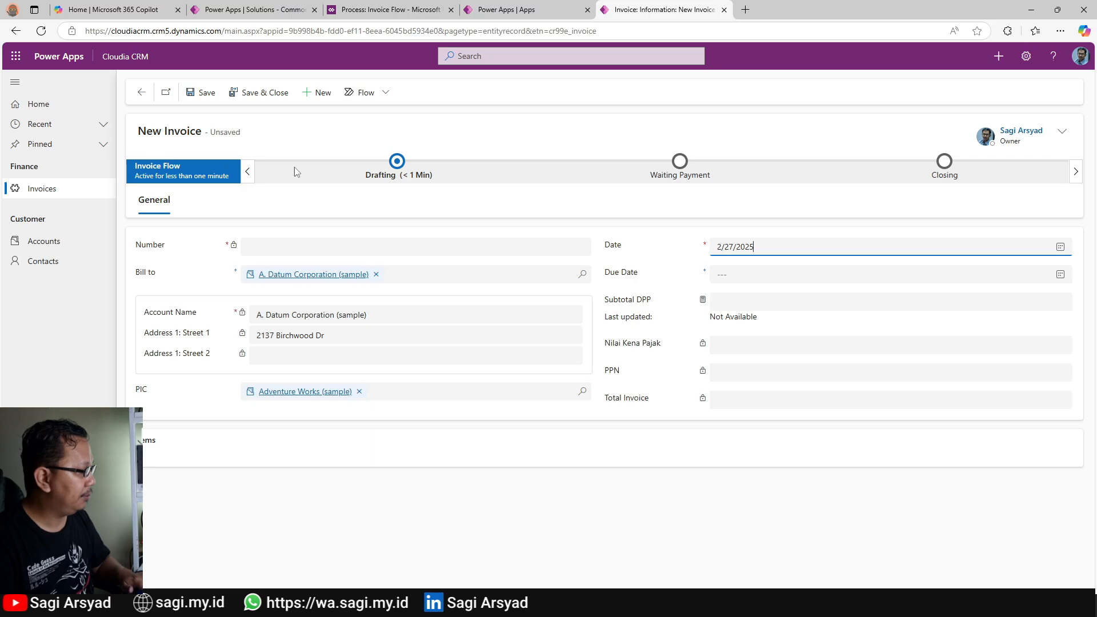
{"action": "left_click", "coordinate": [187, 92]}
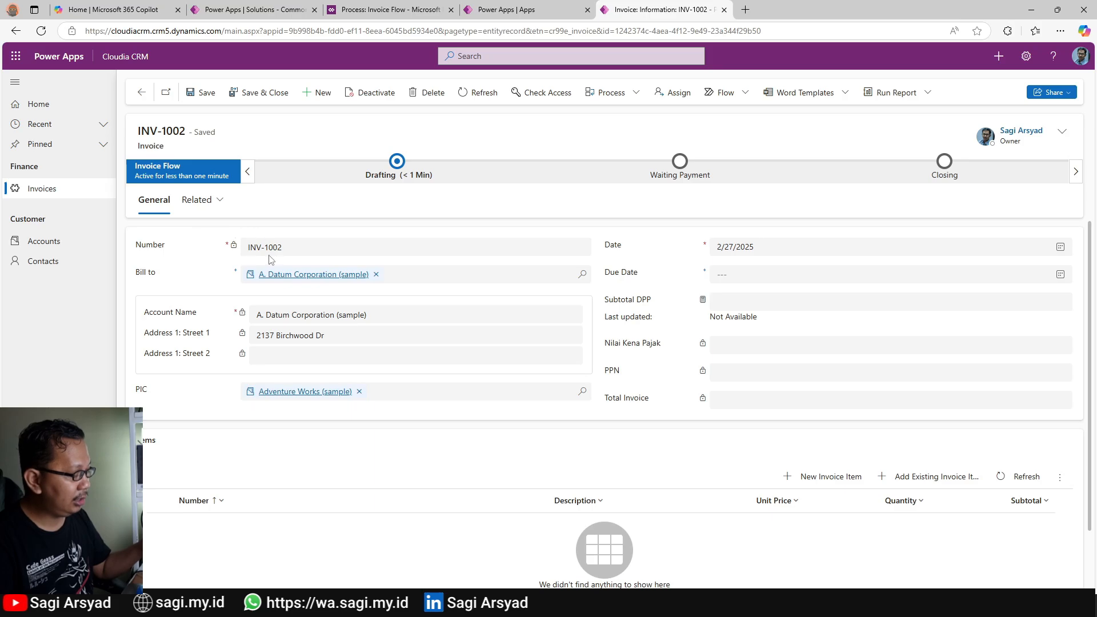
Add an invoice item for Microsoft 365 Business Basic with quantity 5 and unit price 1000000, then save and close it.
{"action": "scroll", "coordinate": [255, 244], "scroll_direction": "down", "scroll_amount": 2}
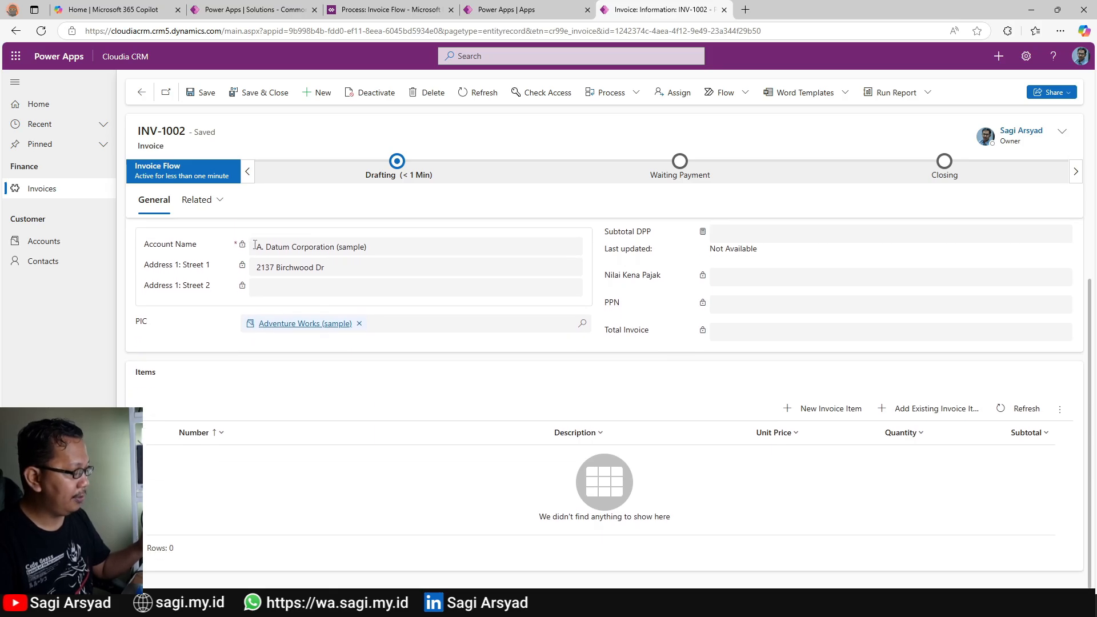
{"action": "left_click", "coordinate": [814, 409]}
{"action": "left_click", "coordinate": [307, 235]}
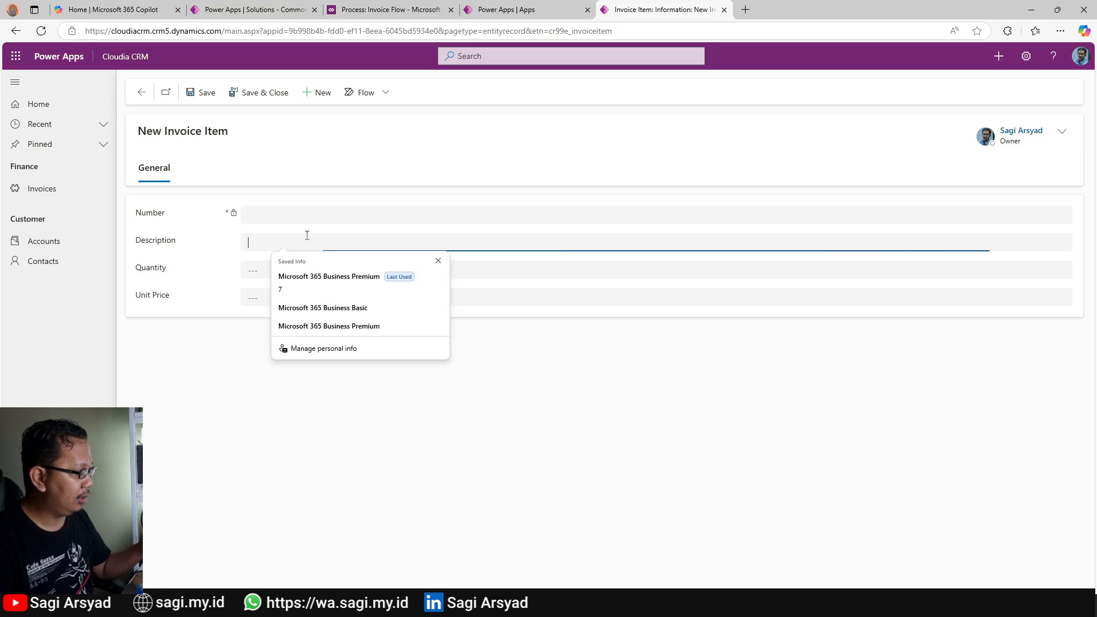
{"action": "left_click", "coordinate": [322, 308]}
{"action": "left_click", "coordinate": [280, 274]}
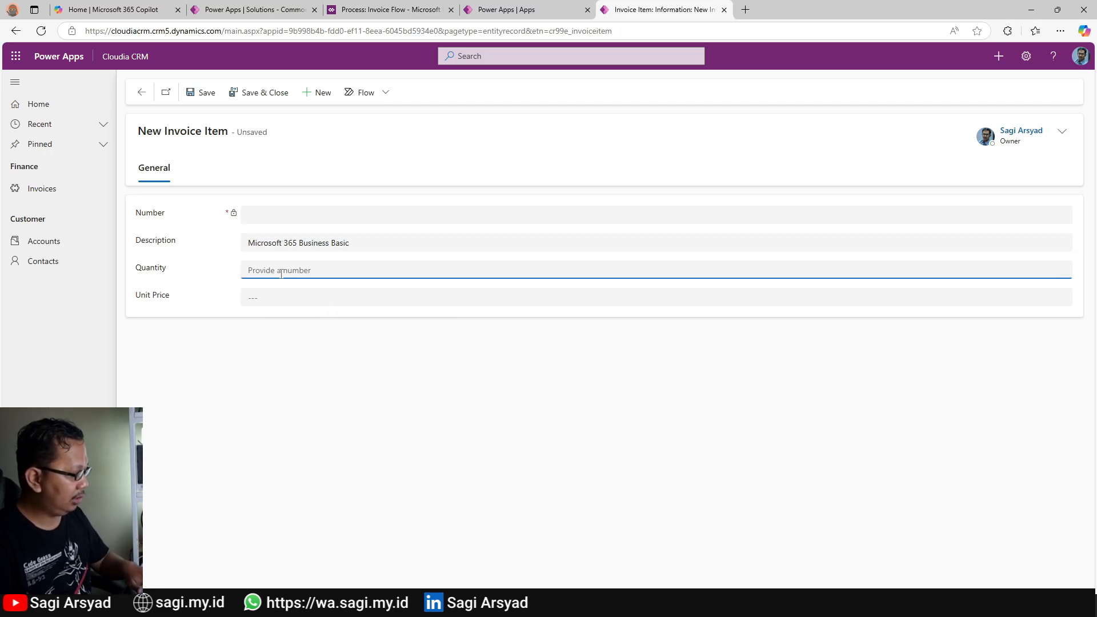
{"action": "type", "text": "5"}
{"action": "left_click", "coordinate": [288, 294]}
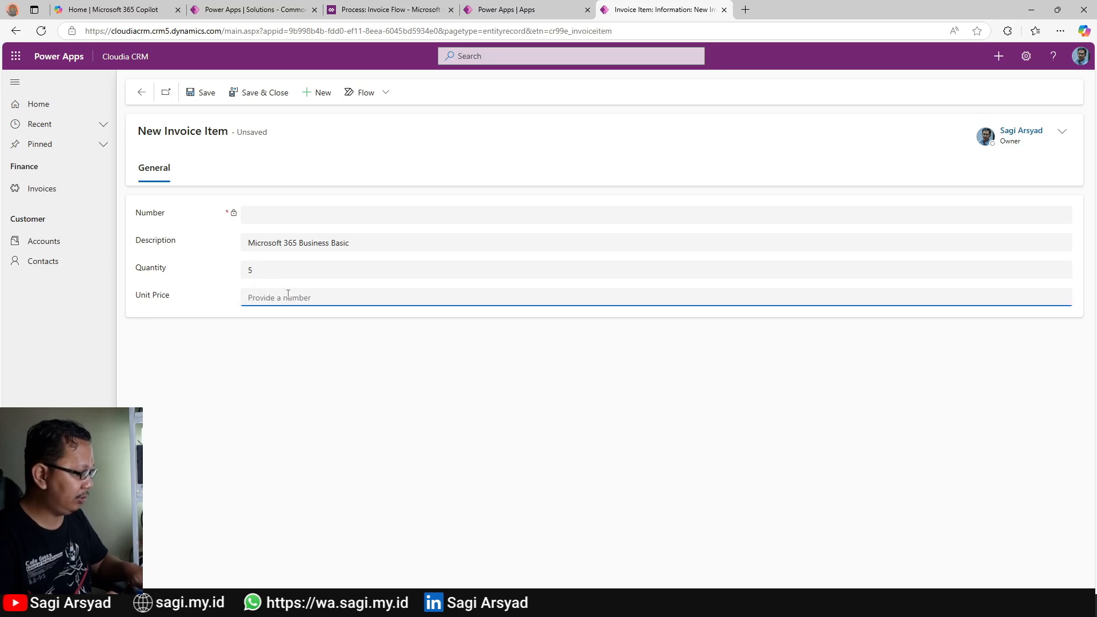
{"action": "type", "text": "1000"}
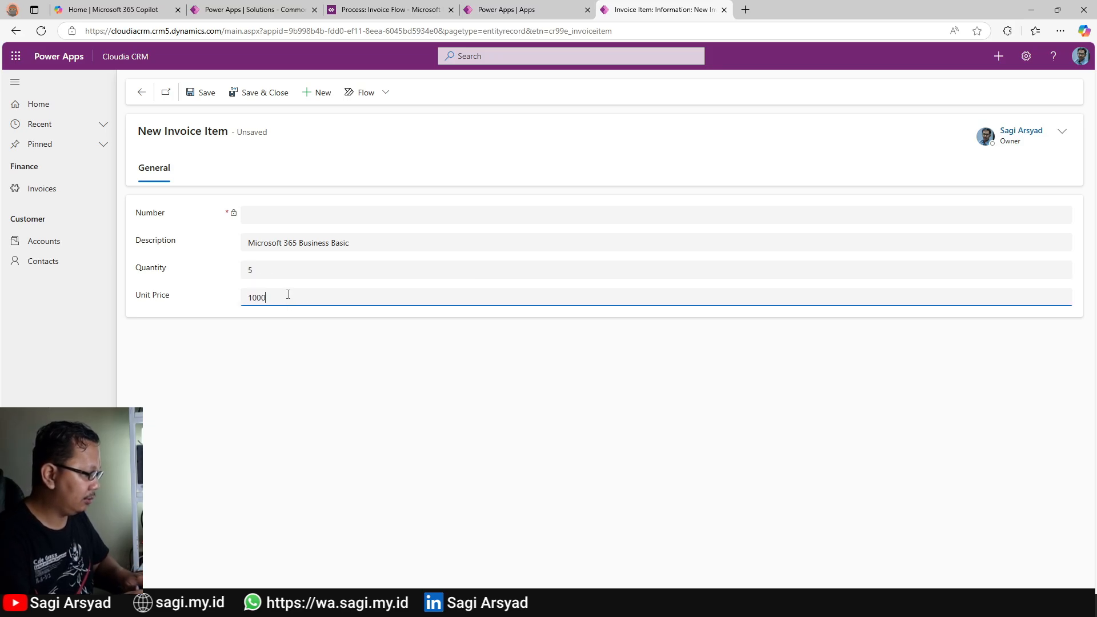
{"action": "type", "text": "000"}
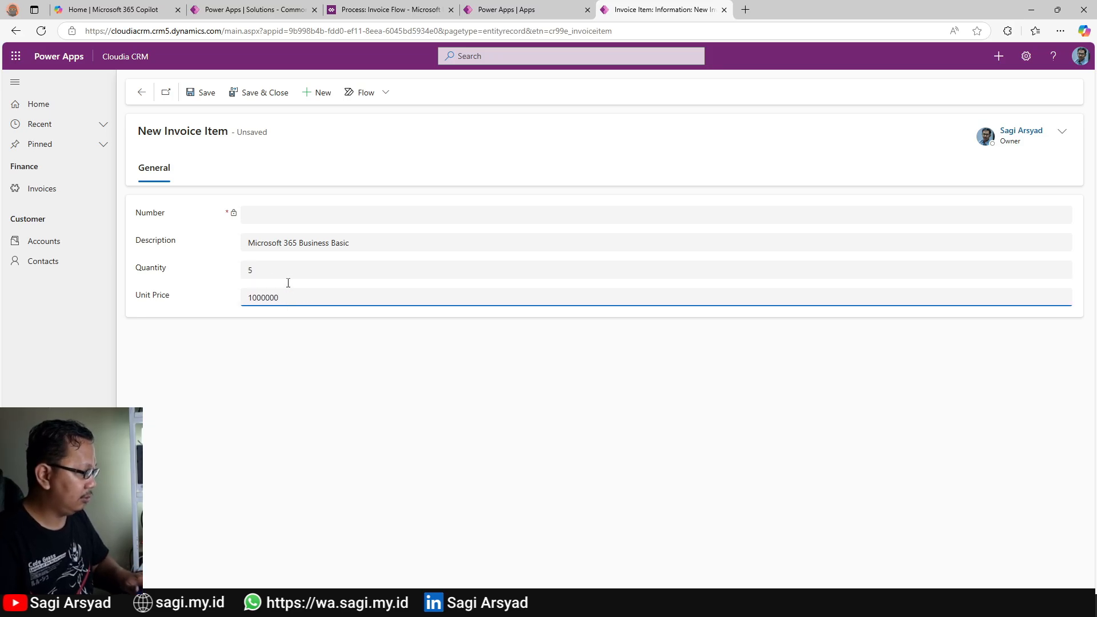
{"action": "left_click", "coordinate": [277, 86]}
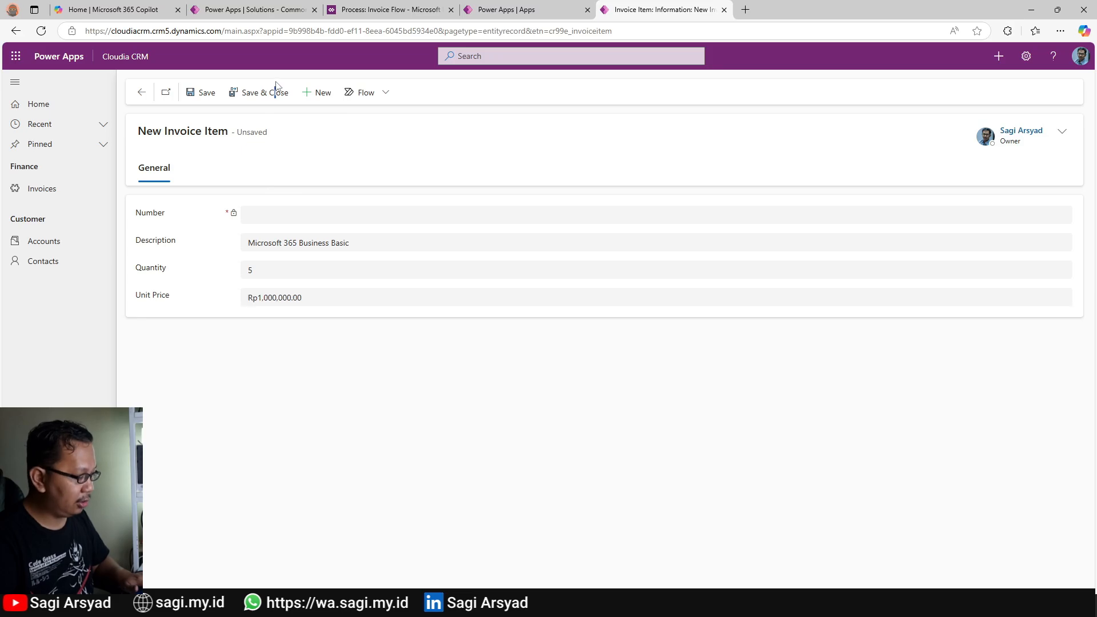
{"action": "left_click", "coordinate": [232, 94]}
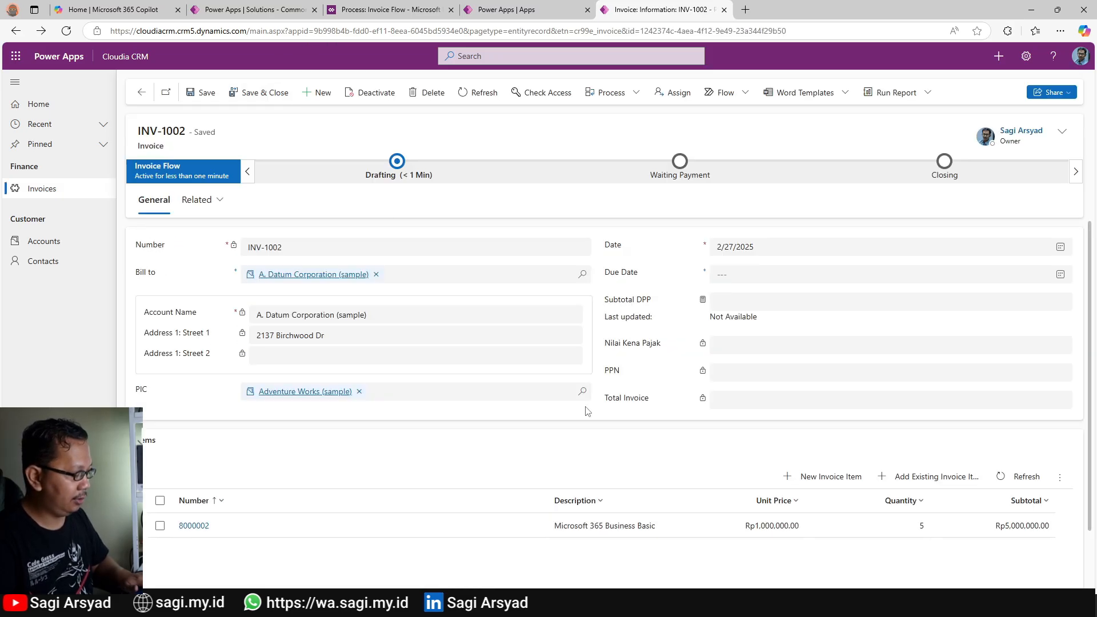
Recalculate the invoice's Subtotal DPP and save the invoice.
{"action": "left_click", "coordinate": [703, 302]}
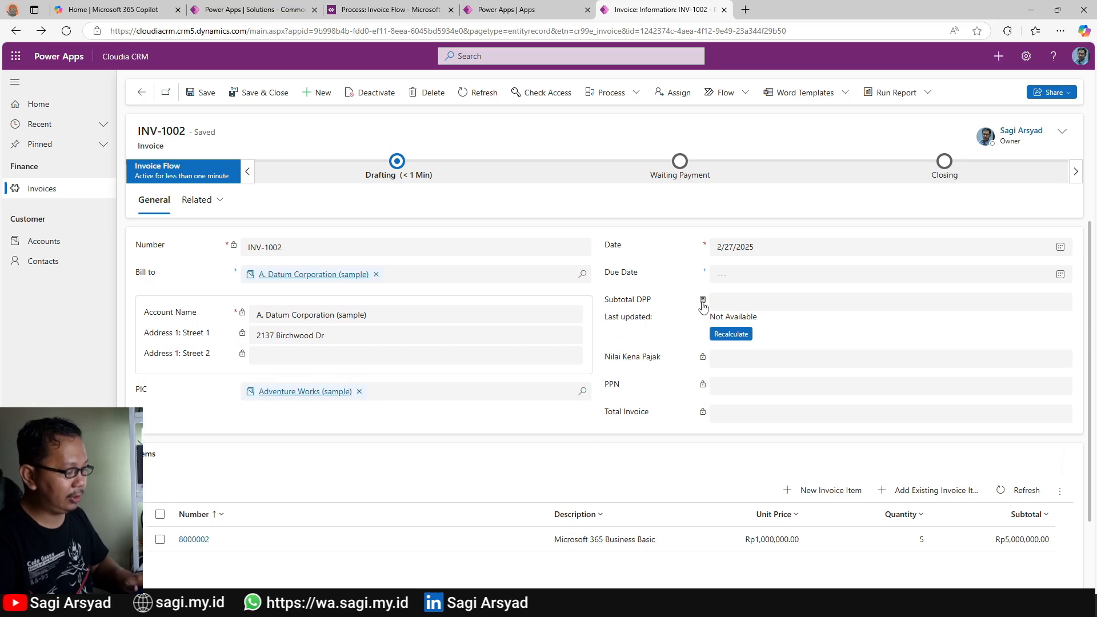
{"action": "left_click", "coordinate": [723, 340]}
{"action": "left_click_drag", "start_coordinate": [635, 318], "coordinate": [639, 328]}
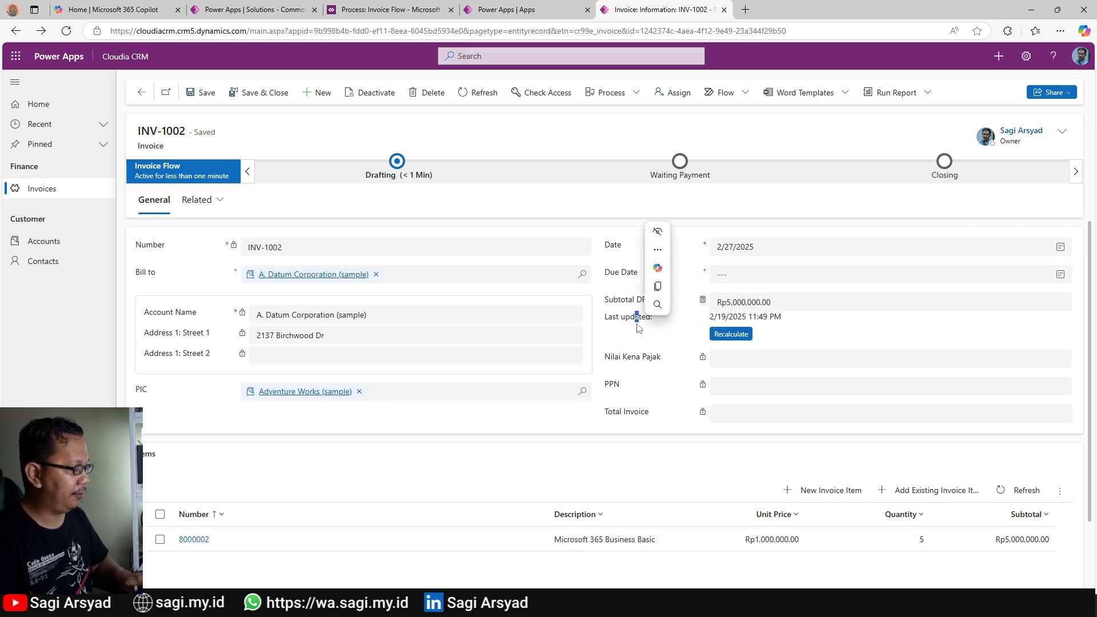
{"action": "left_click", "coordinate": [197, 92]}
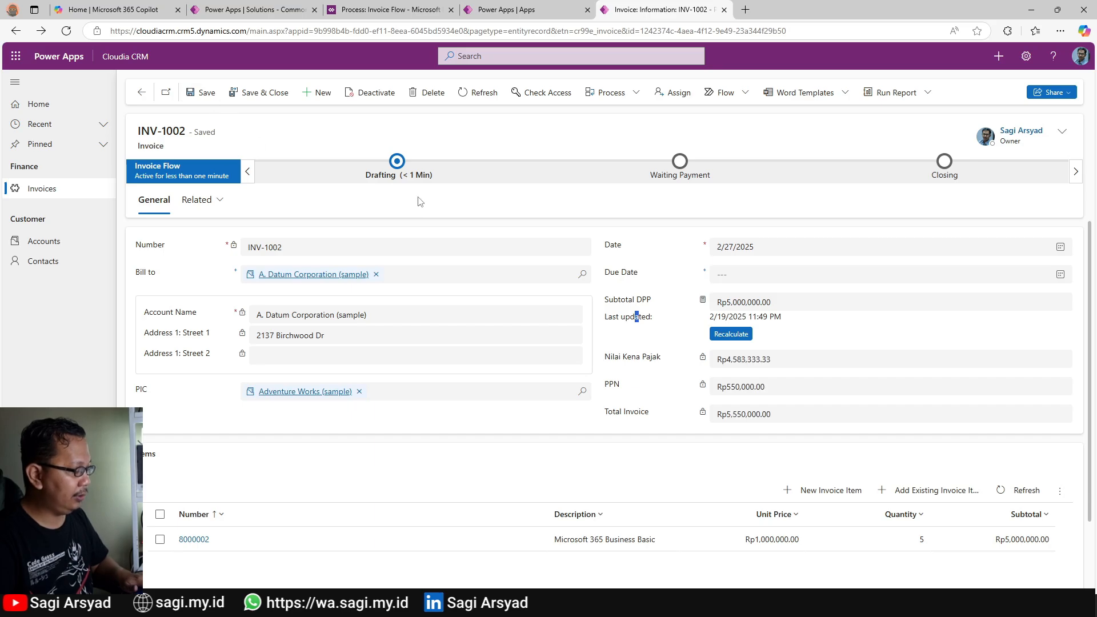
Set the Due Date to 4/30/2025 in the invoice's Drafting stage.
{"action": "left_click", "coordinate": [413, 165]}
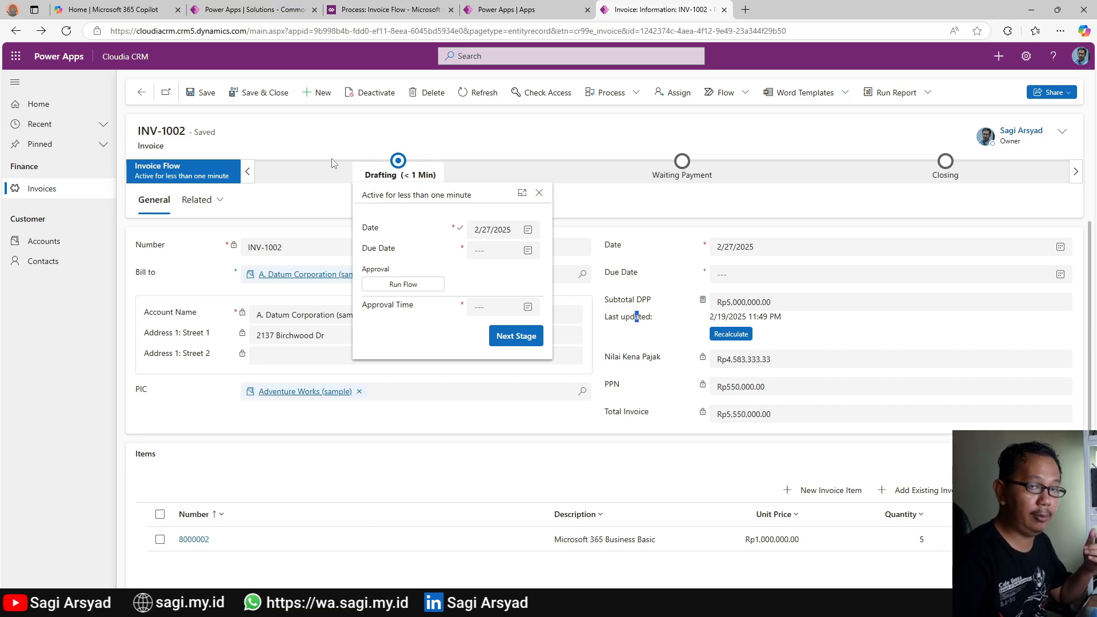
{"action": "left_click", "coordinate": [527, 251]}
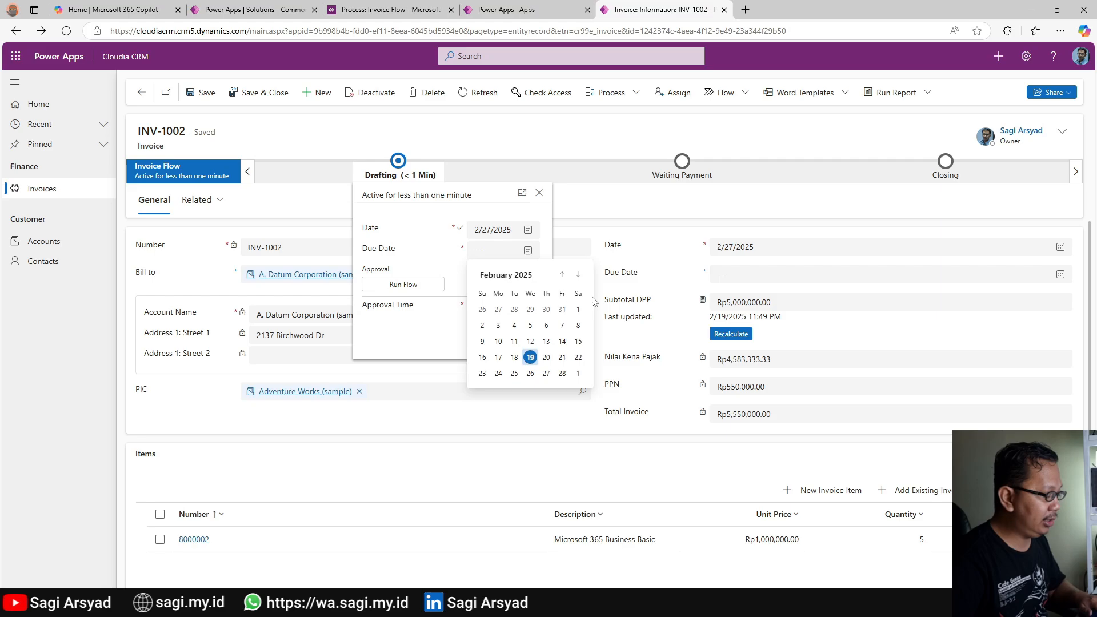
{"action": "left_click", "coordinate": [580, 277]}
{"action": "left_click", "coordinate": [580, 276]}
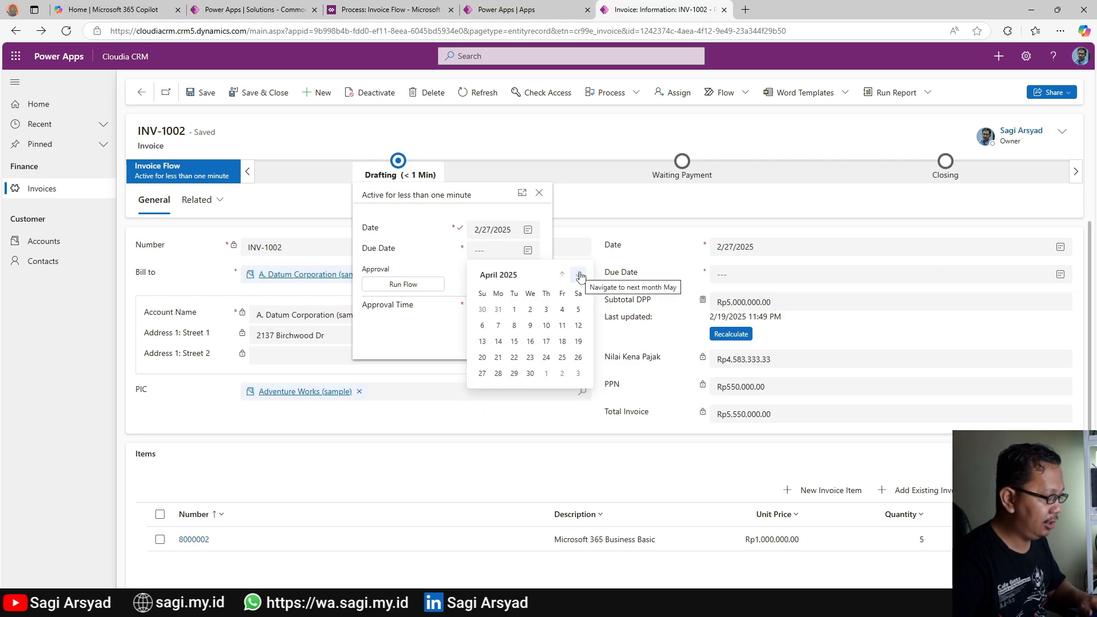
{"action": "left_click", "coordinate": [533, 374]}
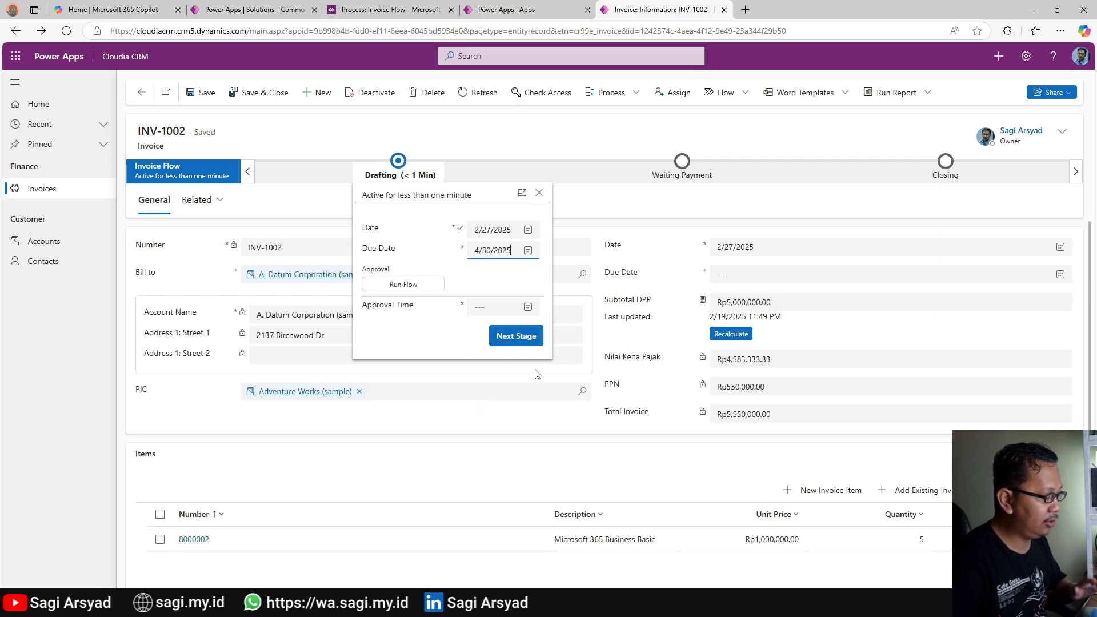
Change the invoice's Date to 2/19/2025 in the Drafting stage and save the record.
{"action": "left_click", "coordinate": [528, 230]}
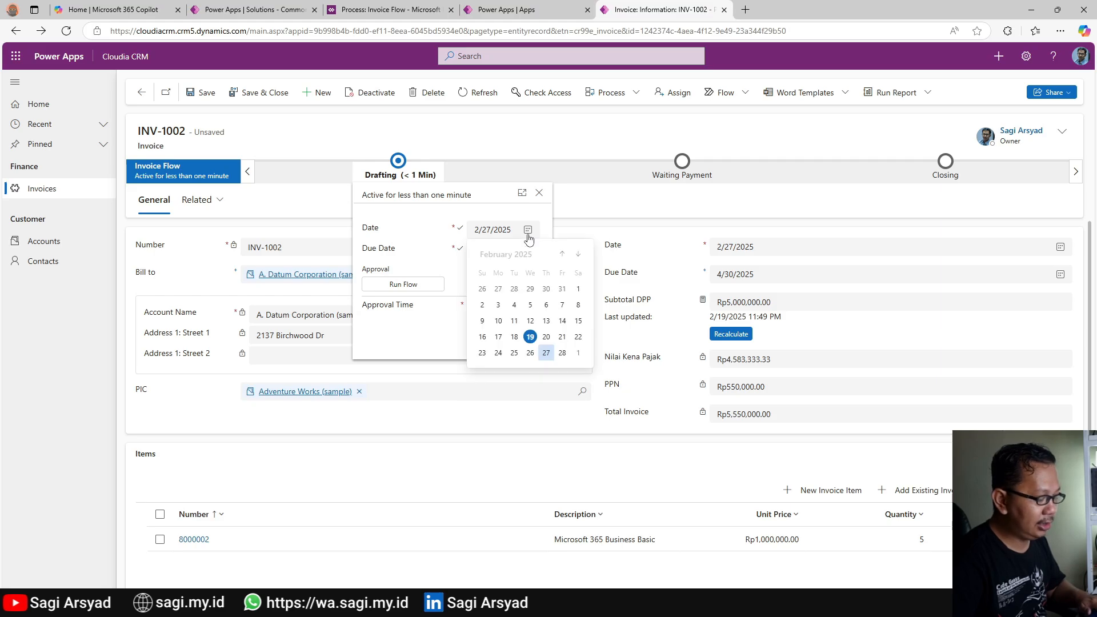
{"action": "left_click", "coordinate": [528, 340]}
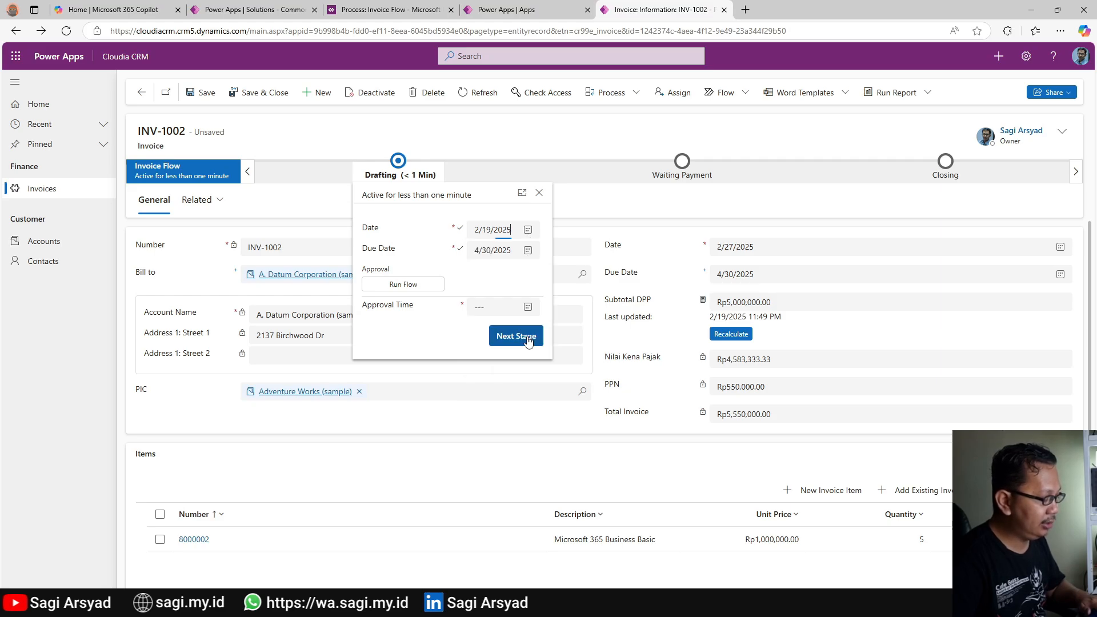
{"action": "left_click", "coordinate": [451, 266]}
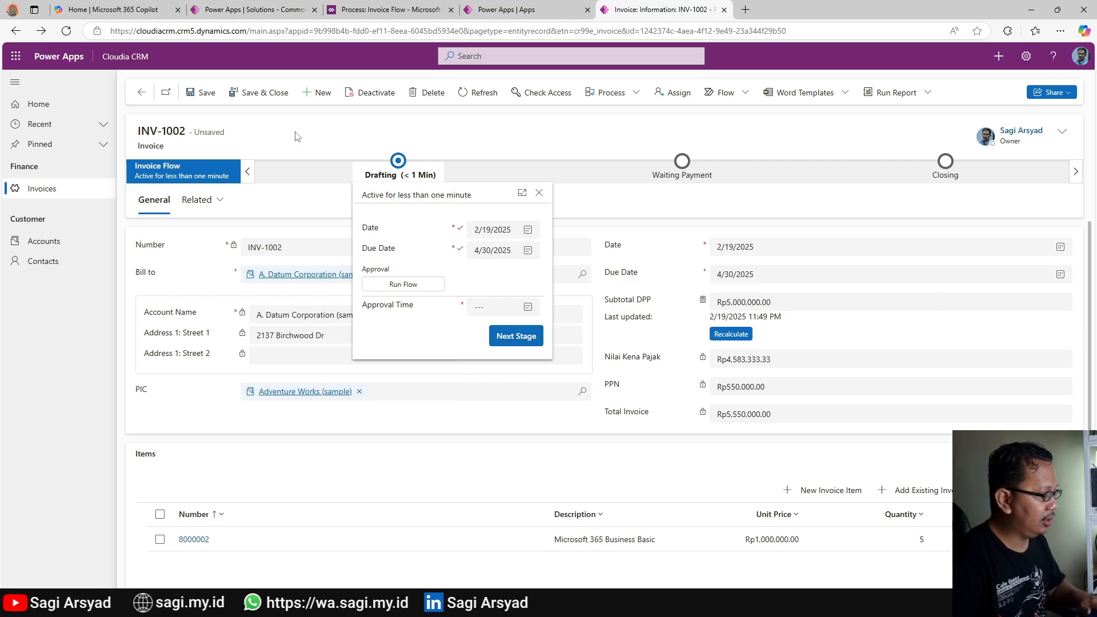
{"action": "left_click", "coordinate": [202, 94]}
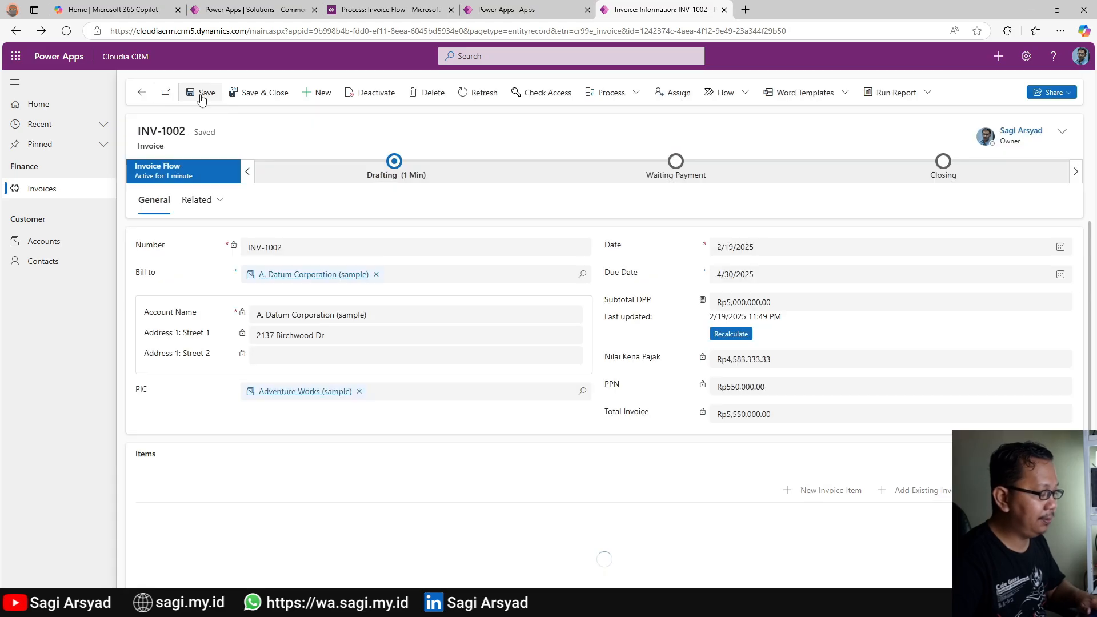
Run the Invoice Approval flow from the Drafting stage, continuing with the existing Approvals connection.
{"action": "left_click", "coordinate": [407, 168]}
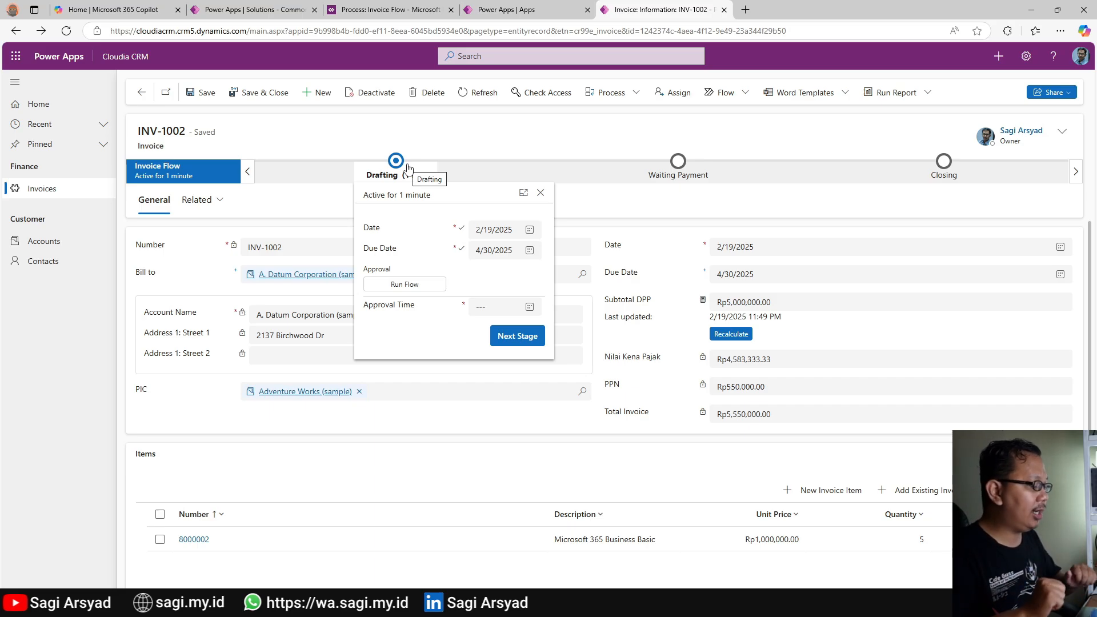
{"action": "left_click", "coordinate": [426, 284]}
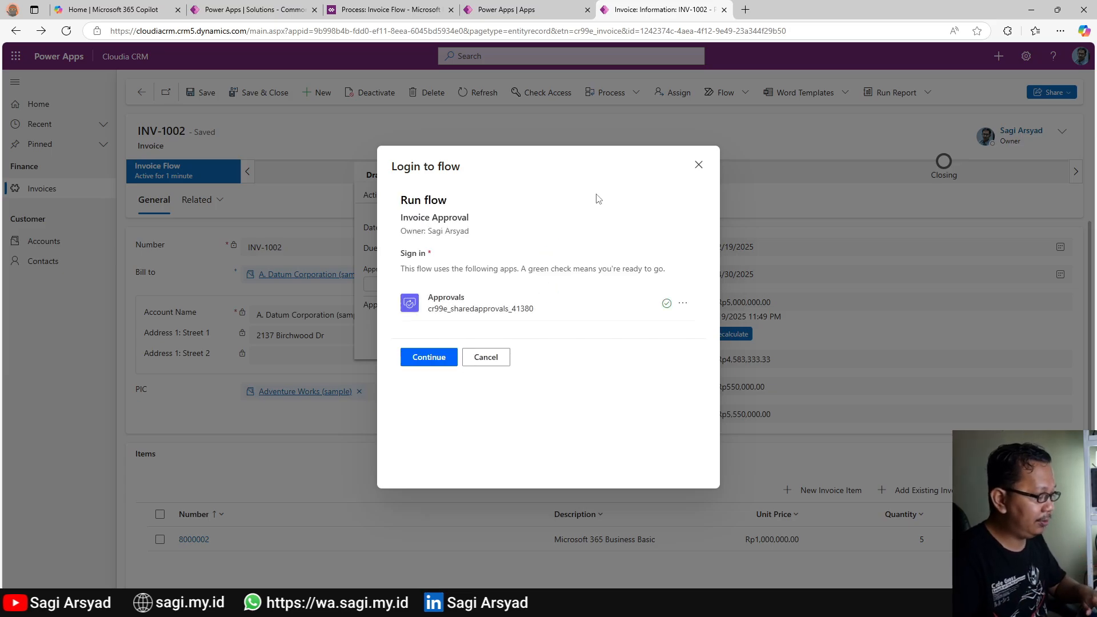
{"action": "left_click", "coordinate": [449, 357]}
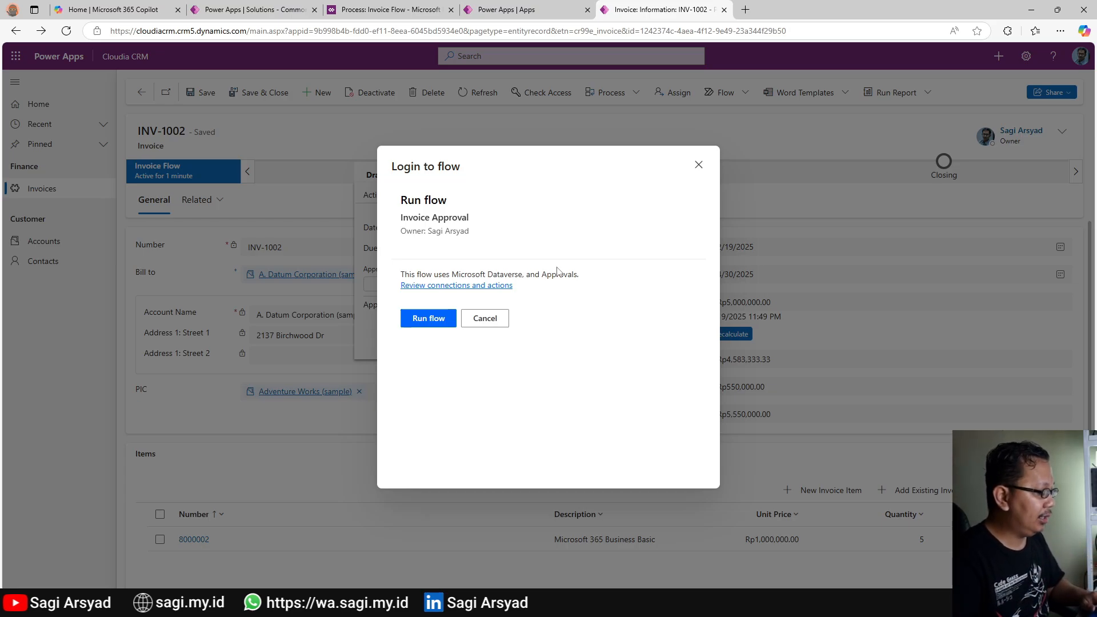
{"action": "left_click", "coordinate": [426, 325]}
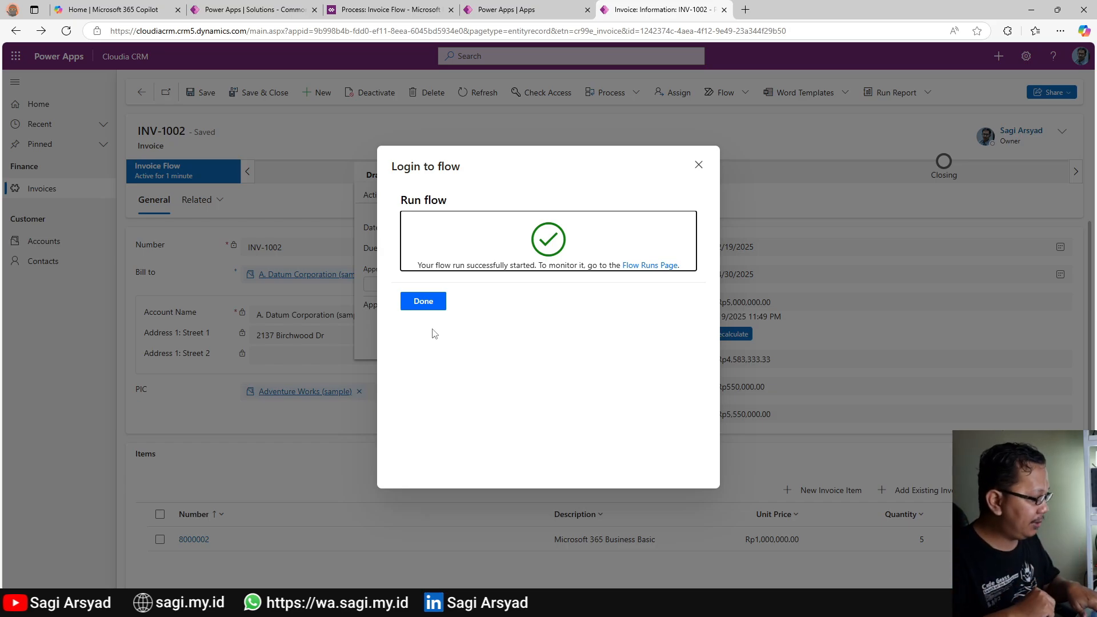
Open Microsoft Teams in a new browser tab and open the invoice's approval request from the activity feed.
{"action": "key", "text": "ctrl+t"}
{"action": "type", "text": "te"}
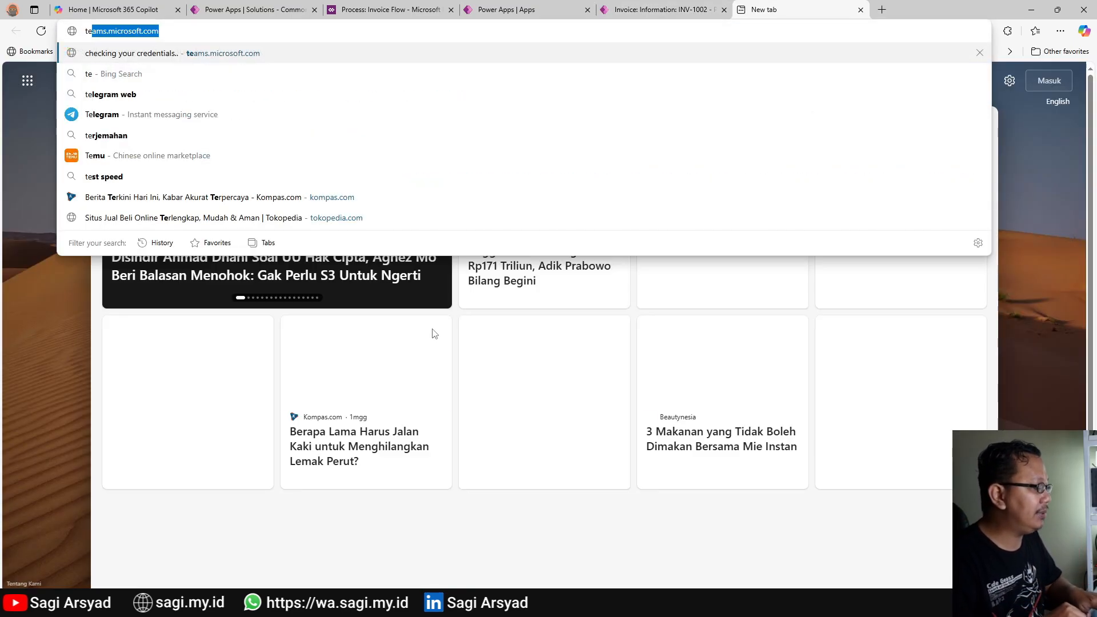
{"action": "key", "text": "Return"}
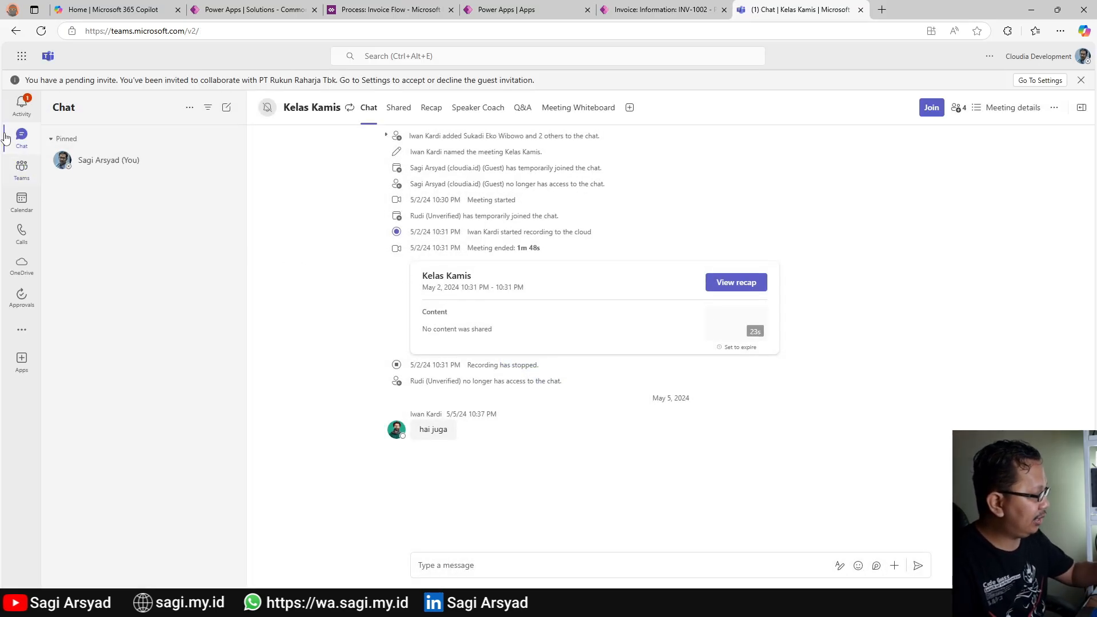
{"action": "left_click", "coordinate": [16, 114]}
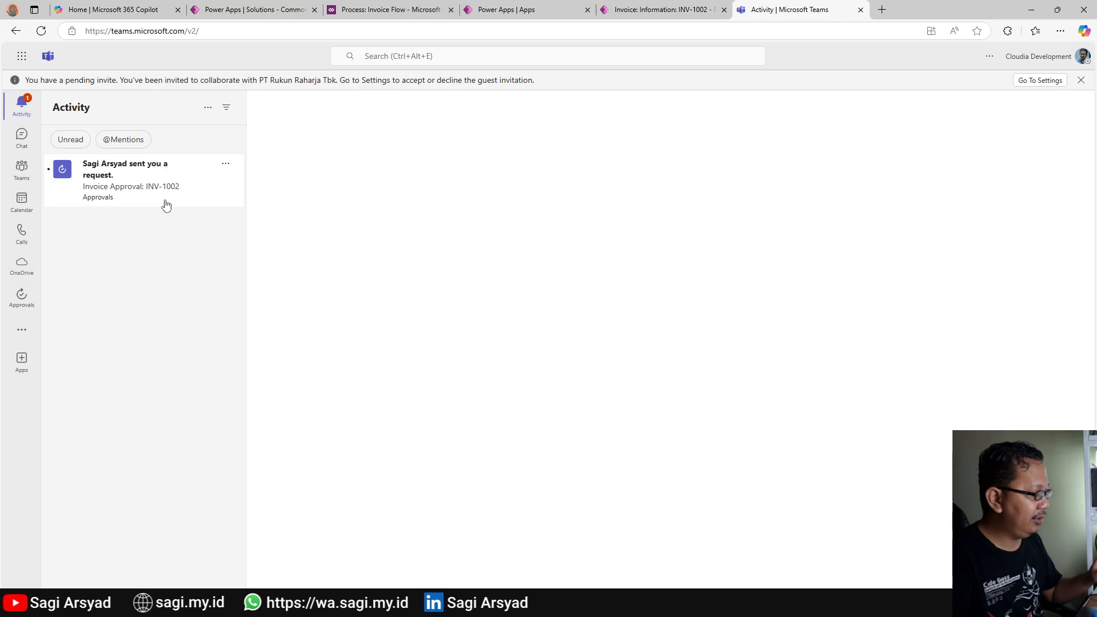
{"action": "left_click", "coordinate": [152, 189]}
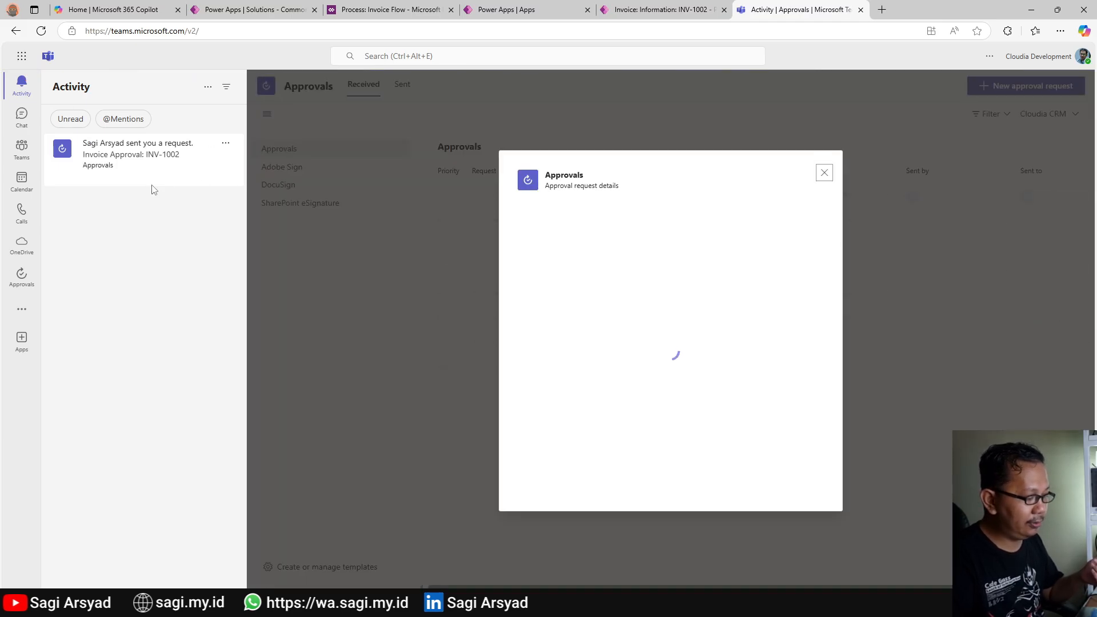
{"action": "left_click", "coordinate": [129, 419]}
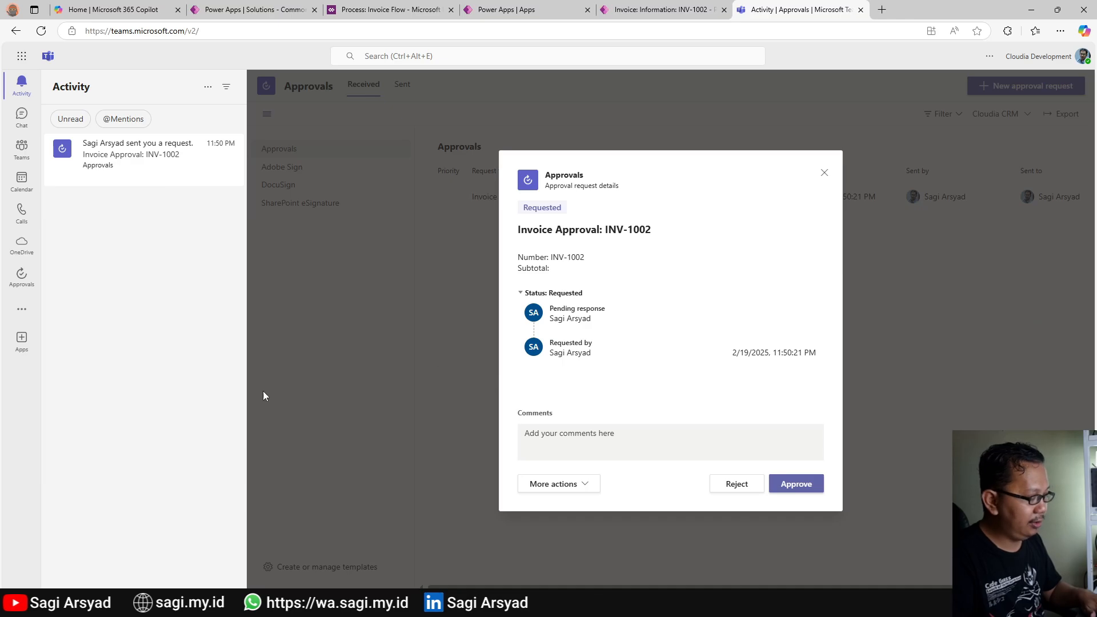
Review the invoice number in the approval request and approve it without a comment.
{"action": "left_click", "coordinate": [728, 431]}
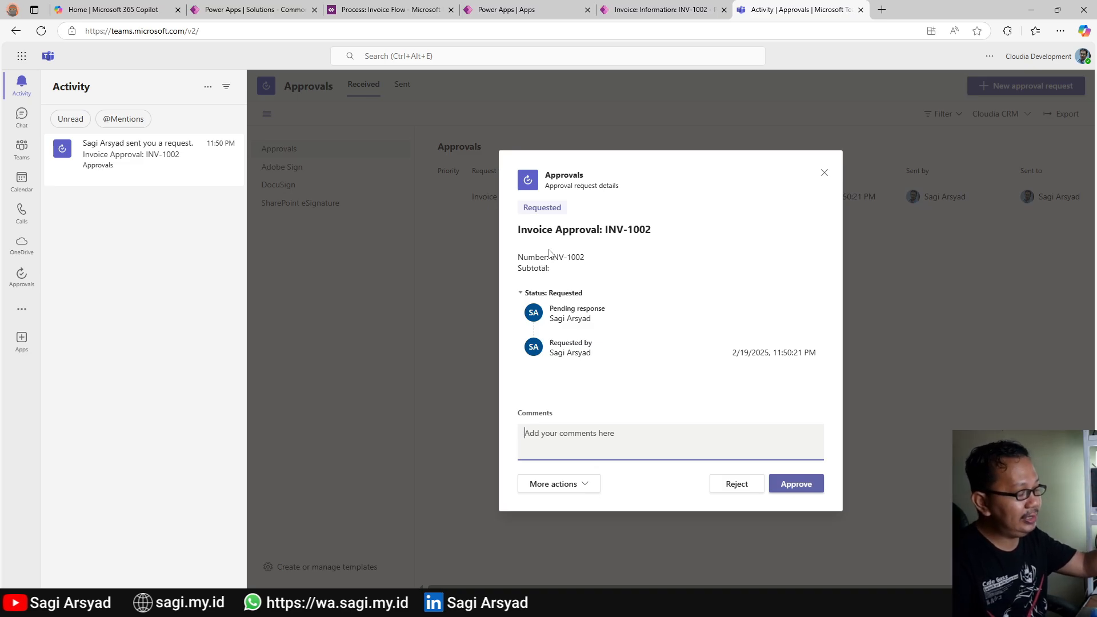
{"action": "left_click_drag", "start_coordinate": [550, 257], "coordinate": [592, 260]}
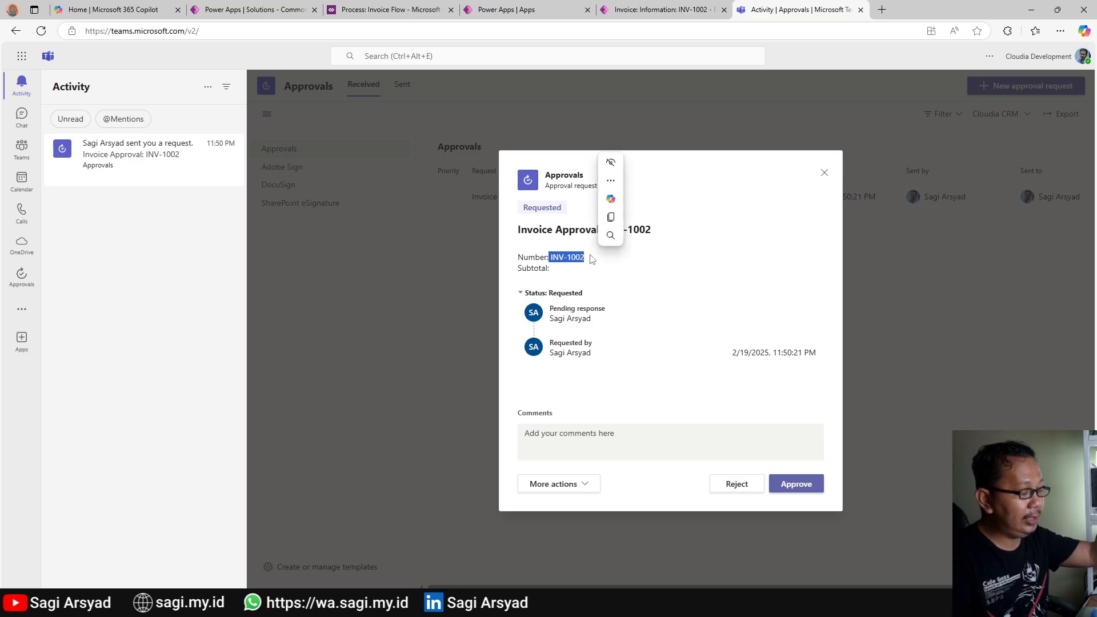
{"action": "left_click", "coordinate": [589, 262]}
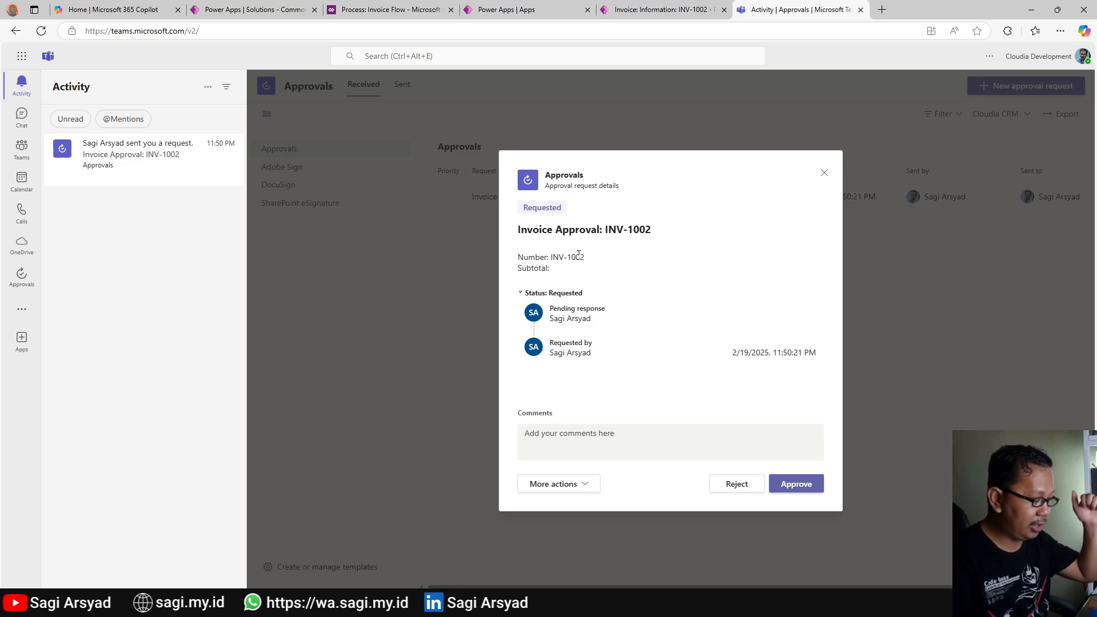
{"action": "left_click", "coordinate": [794, 493]}
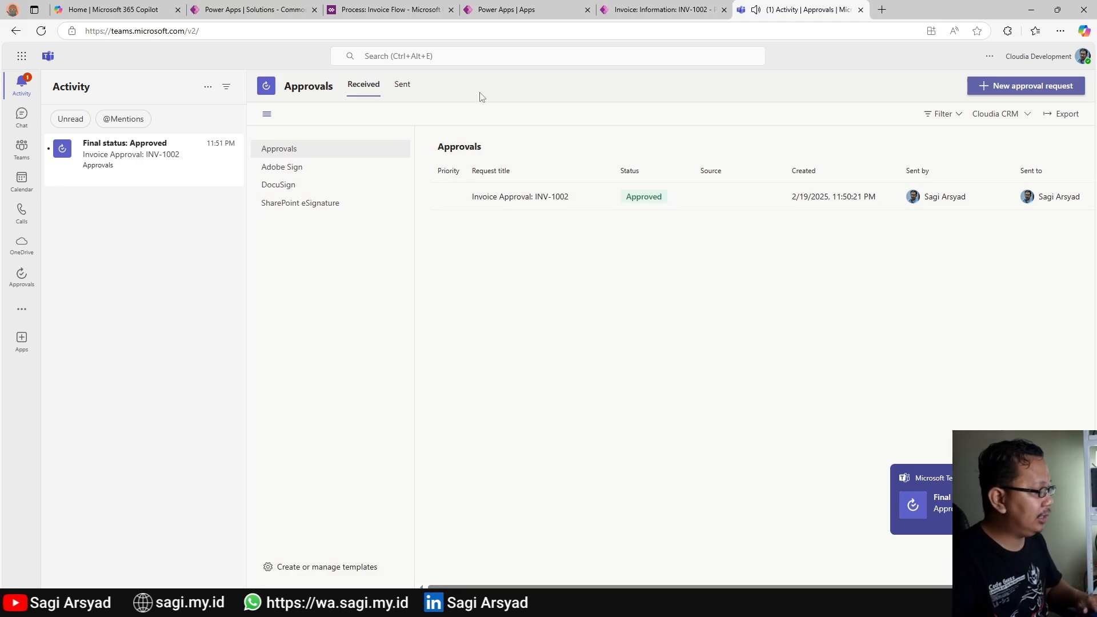
Return to the invoice in Cloudia CRM, dismiss the flow run dialog, and try to advance past the Drafting stage.
{"action": "left_click", "coordinate": [657, 10]}
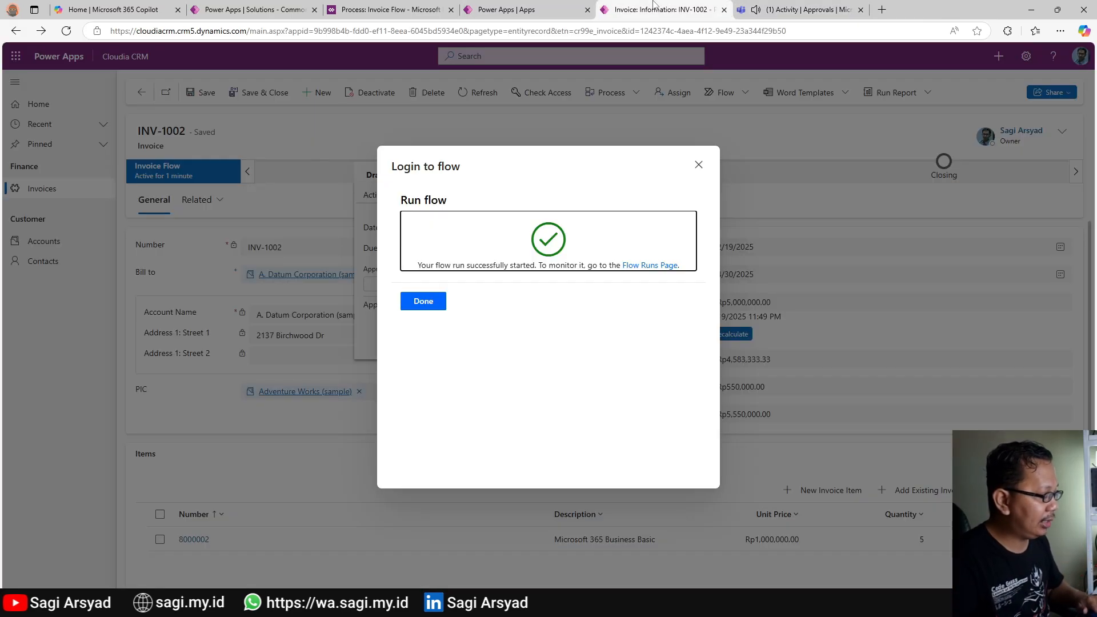
{"action": "left_click", "coordinate": [699, 165]}
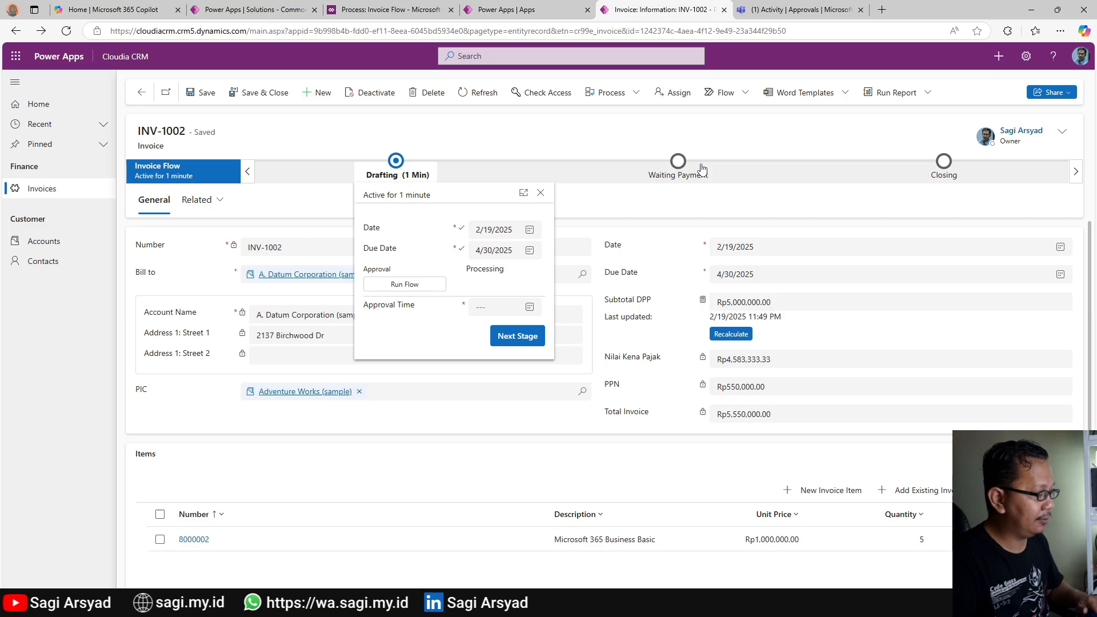
{"action": "left_click", "coordinate": [510, 340]}
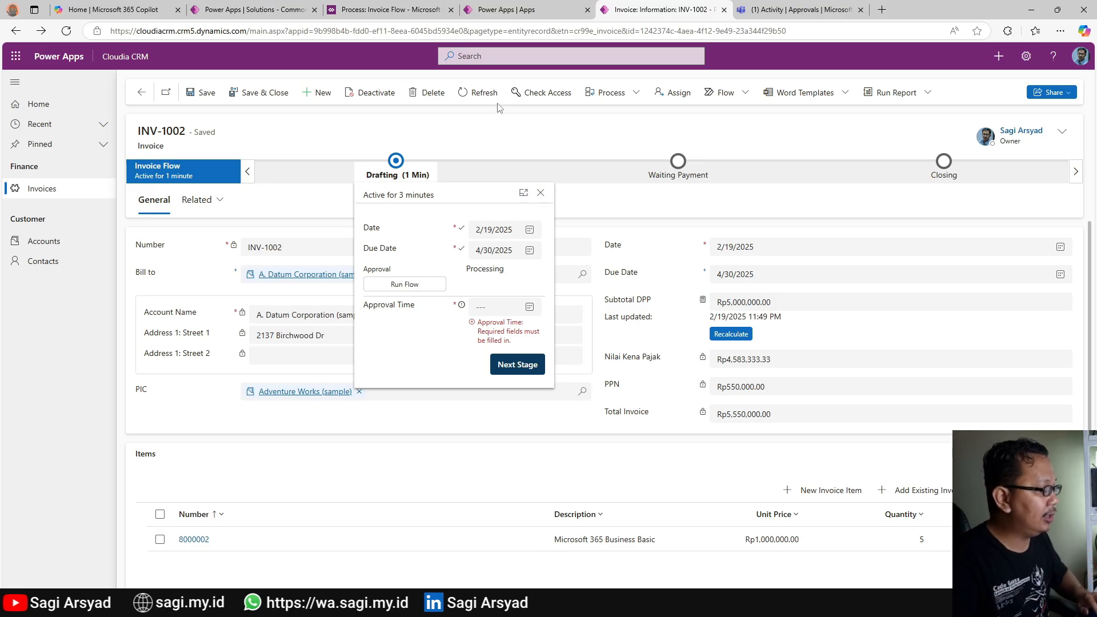
Refresh the invoice record and advance the process from Drafting to Waiting Payment.
{"action": "left_click", "coordinate": [479, 92]}
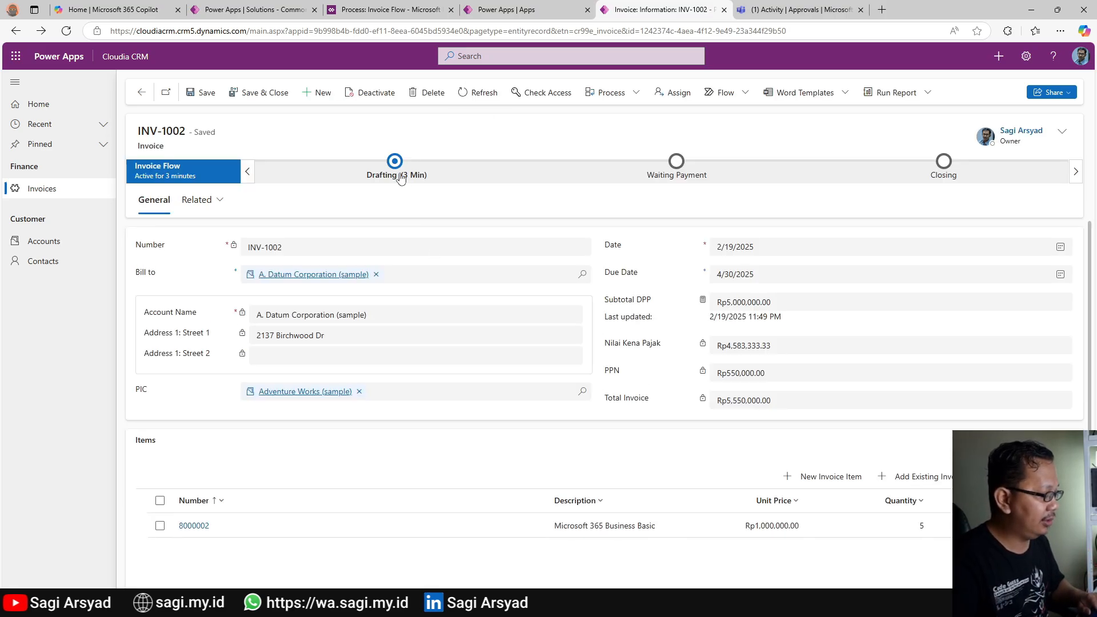
{"action": "left_click", "coordinate": [397, 175]}
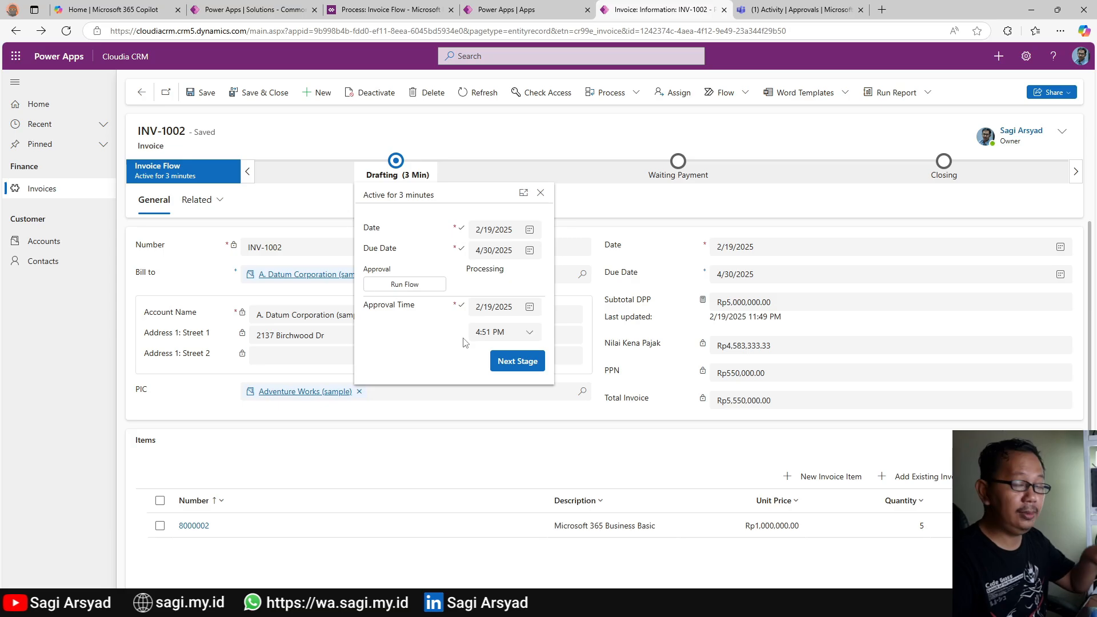
{"action": "left_click", "coordinate": [495, 371]}
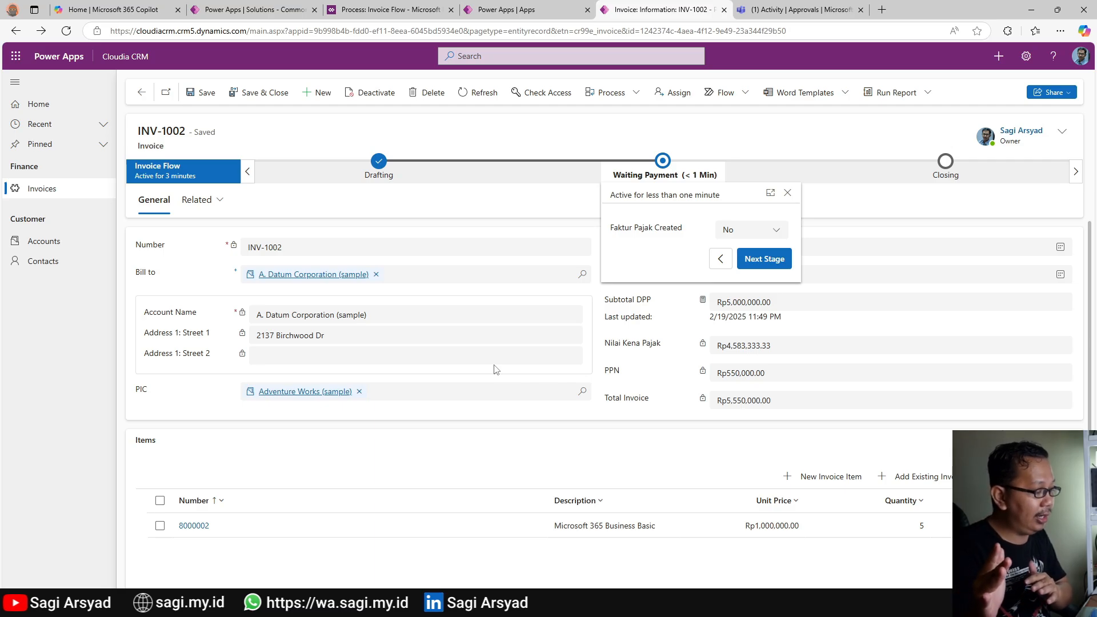
Reopen the completed Drafting stage and open the time options of its Approval Time.
{"action": "left_click", "coordinate": [382, 167]}
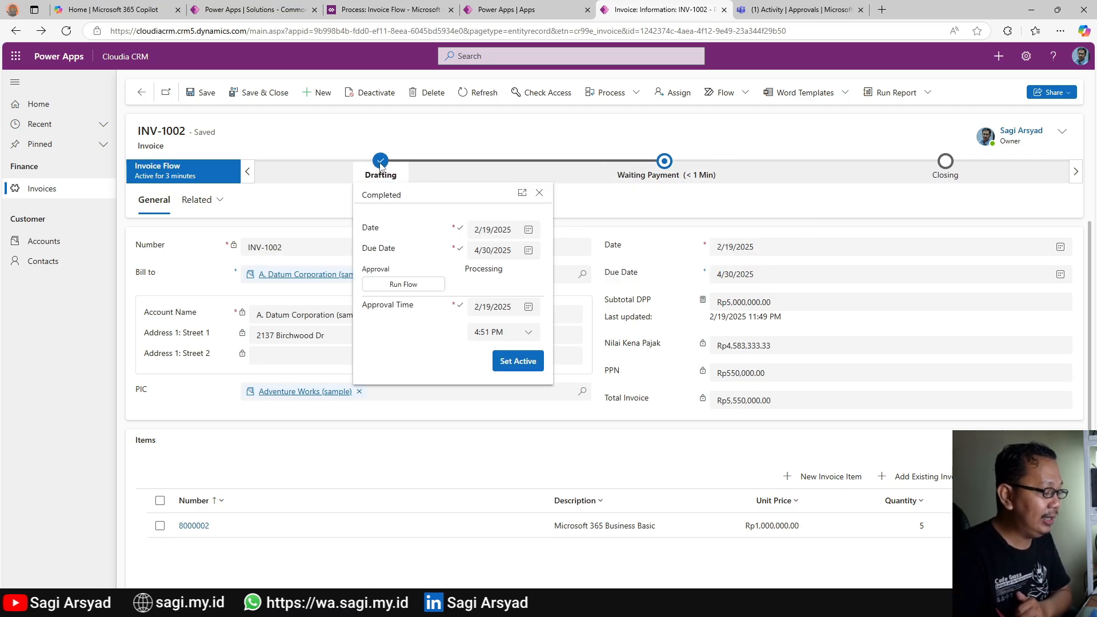
{"action": "left_click", "coordinate": [508, 332]}
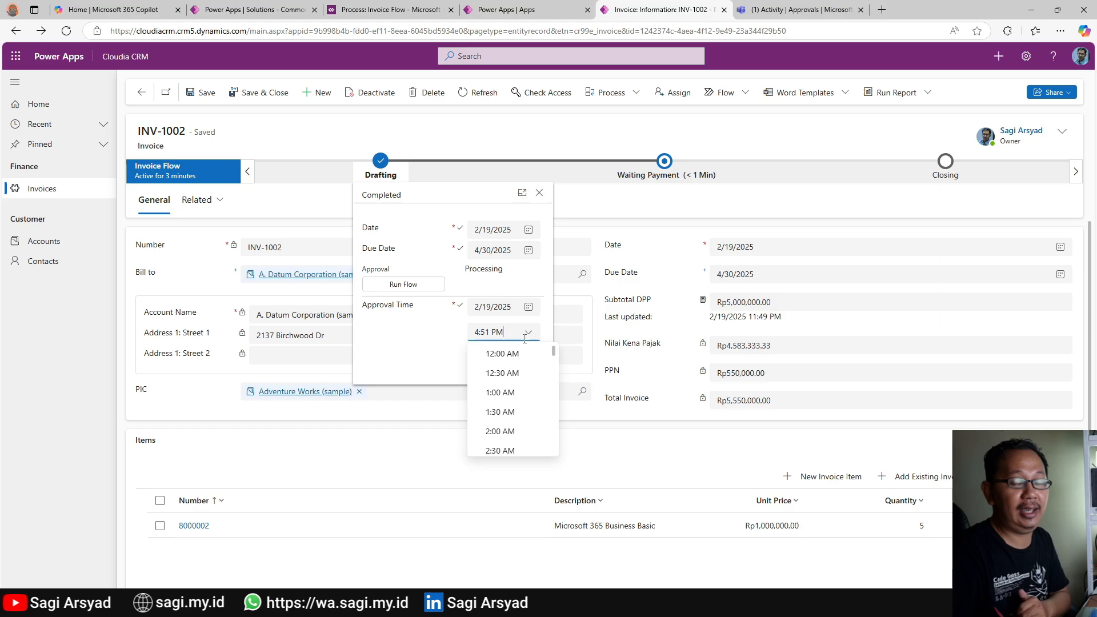